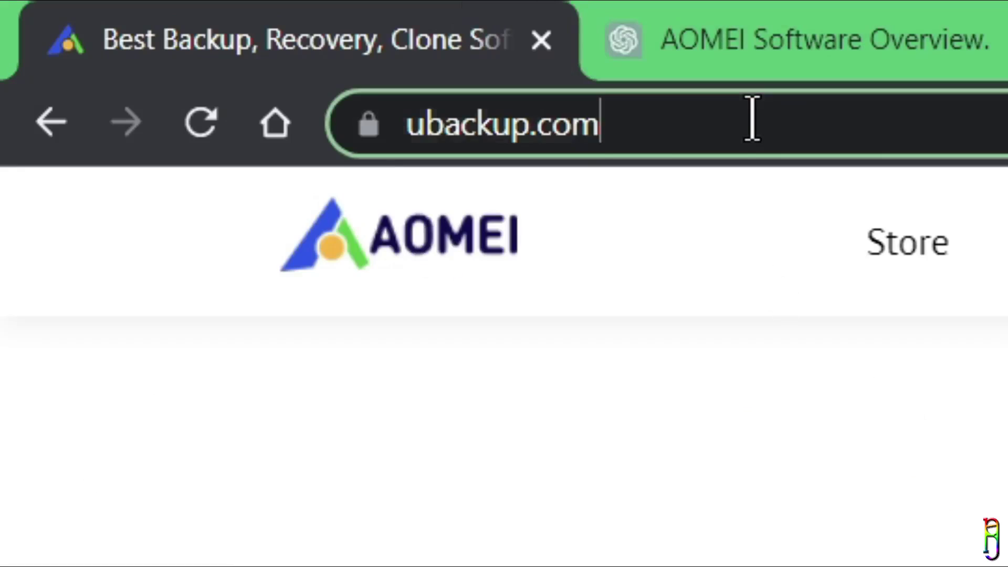
Select the ubackup.com domain, scroll down to the footer and highlight the Company link.
{"action": "left_click_drag", "start_coordinate": [211, 33], "coordinate": [183, 37]}
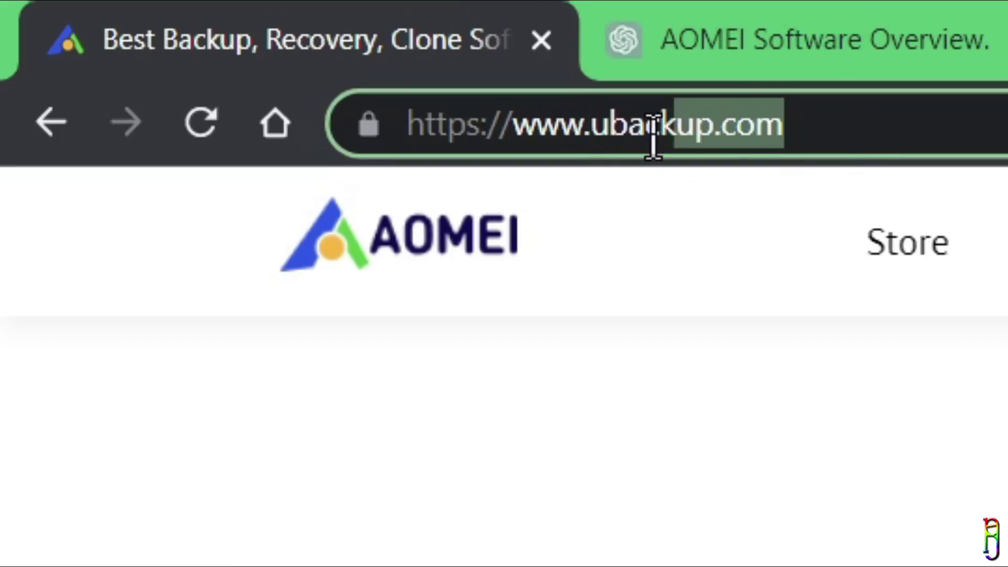
{"action": "left_click_drag", "start_coordinate": [654, 138], "coordinate": [582, 138]}
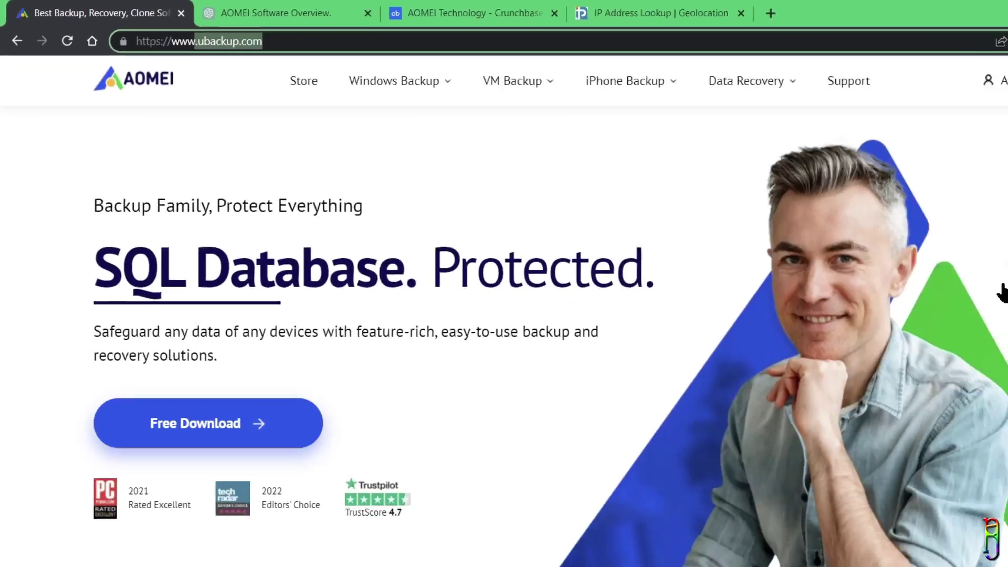
{"action": "scroll", "coordinate": [518, 387], "scroll_direction": "down", "scroll_amount": 10}
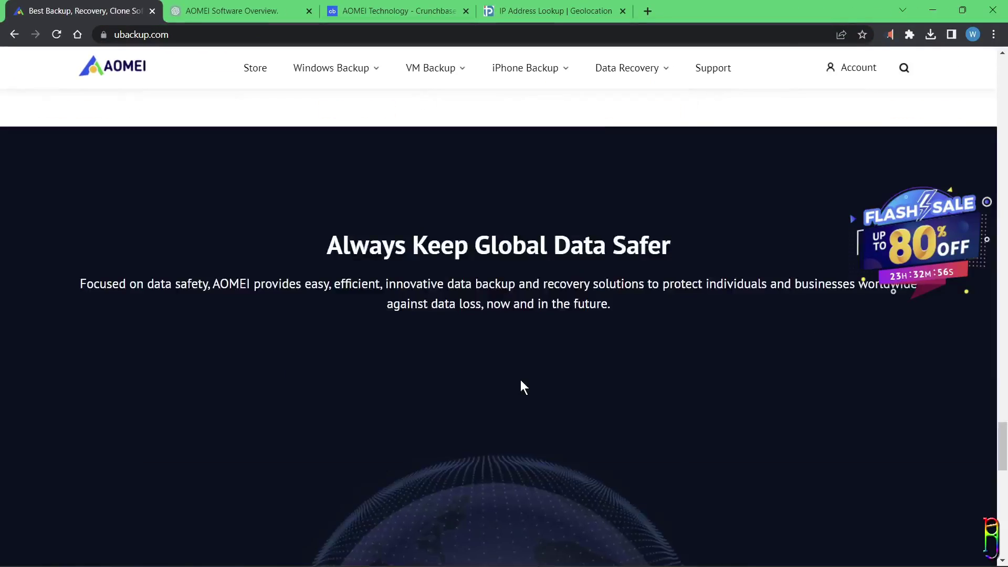
{"action": "scroll", "coordinate": [523, 386], "scroll_direction": "down", "scroll_amount": 10}
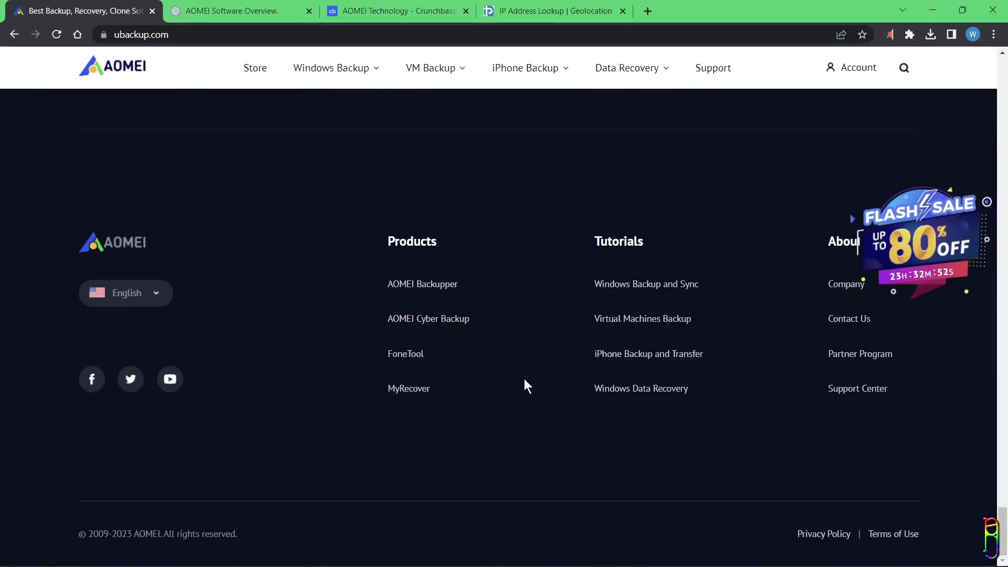
{"action": "scroll", "coordinate": [927, 427], "scroll_direction": "up", "scroll_amount": 2}
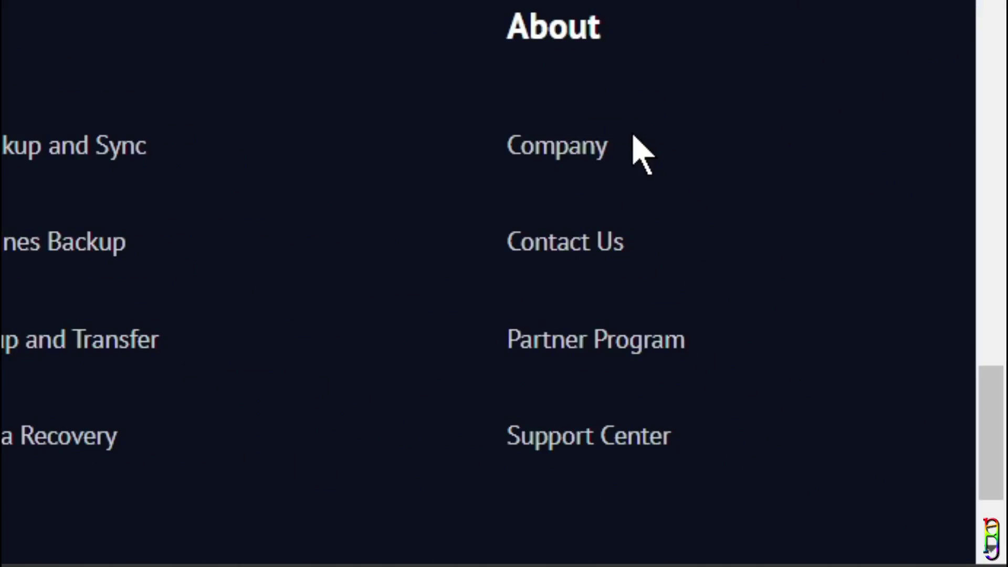
{"action": "double_click", "coordinate": [718, 300]}
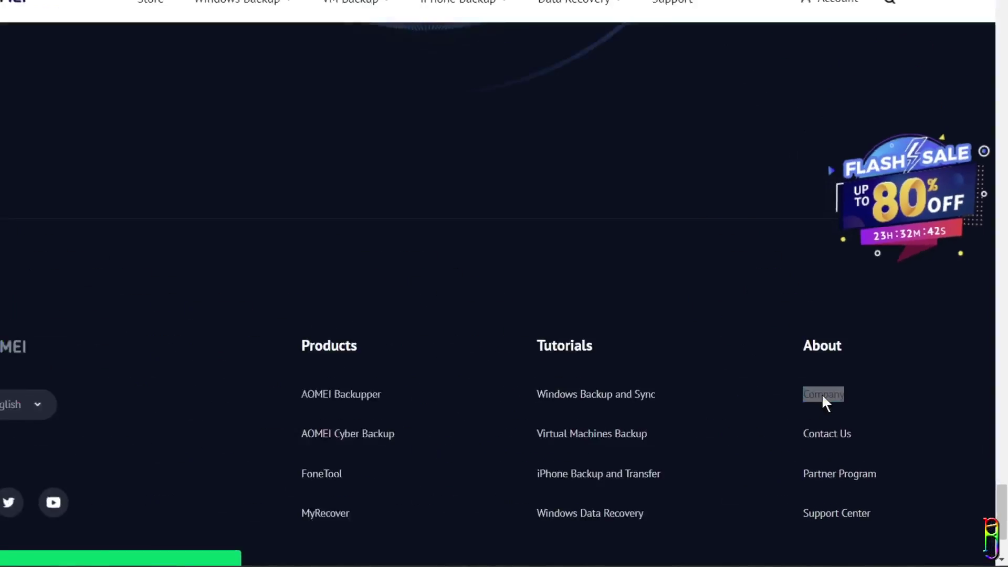
Open the Company About Us page and highlight the 2010 founding year and 50 million users claim.
{"action": "left_click", "coordinate": [622, 207]}
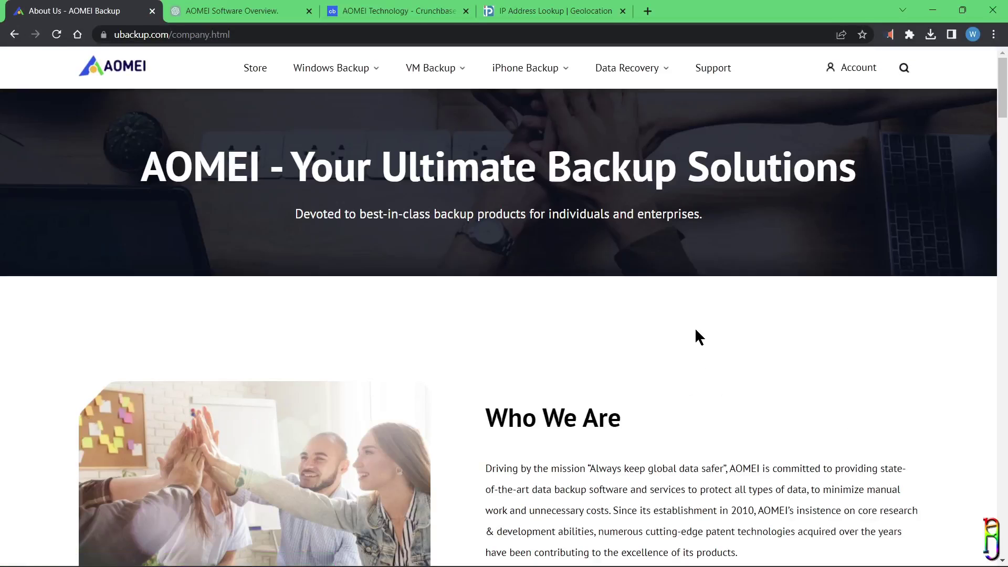
{"action": "scroll", "coordinate": [695, 332], "scroll_direction": "down", "scroll_amount": 6}
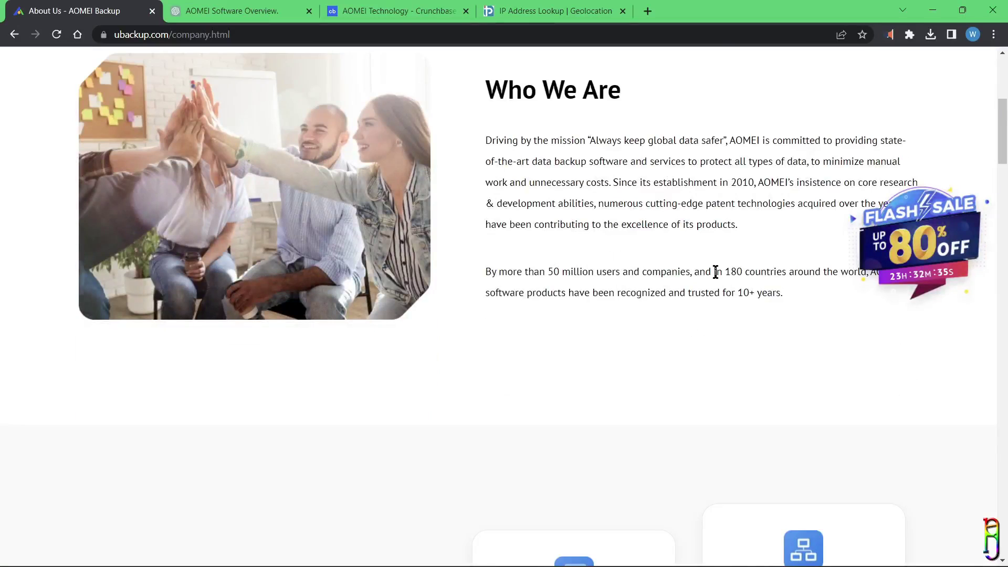
{"action": "scroll", "coordinate": [677, 346], "scroll_direction": "down", "scroll_amount": 1}
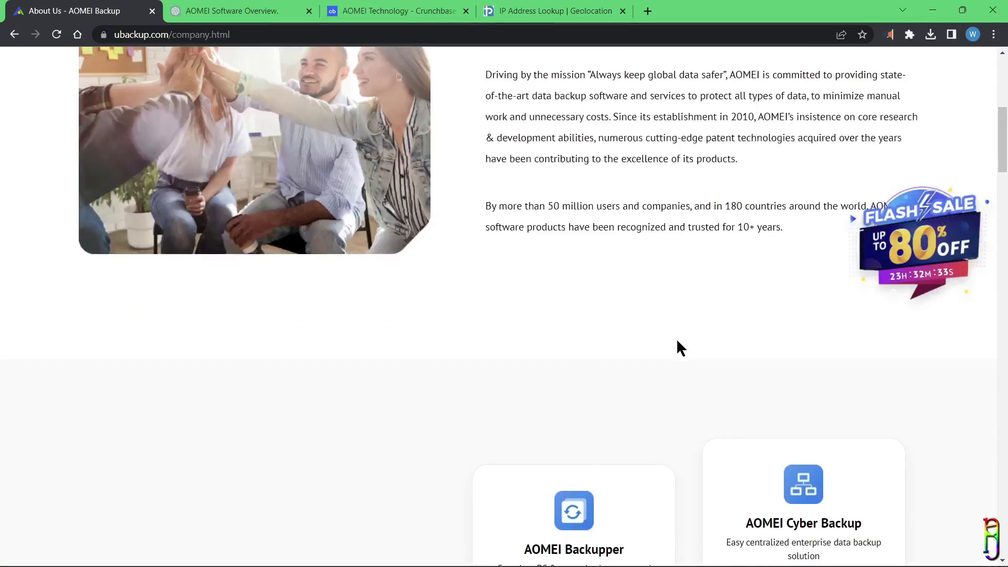
{"action": "left_click_drag", "start_coordinate": [726, 120], "coordinate": [759, 116]}
{"action": "scroll", "coordinate": [512, 309], "scroll_direction": "down", "scroll_amount": 2}
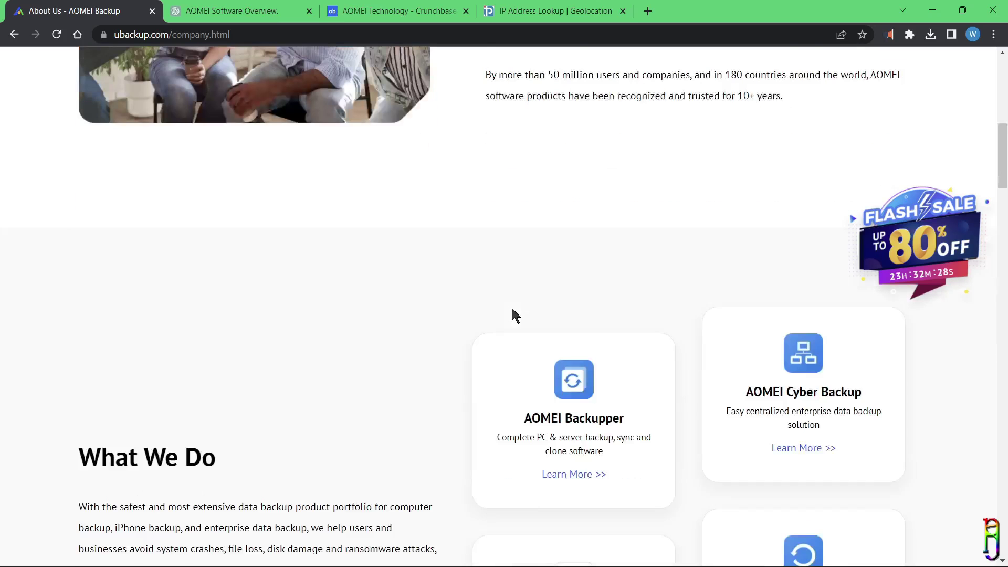
{"action": "left_click_drag", "start_coordinate": [548, 75], "coordinate": [812, 68]}
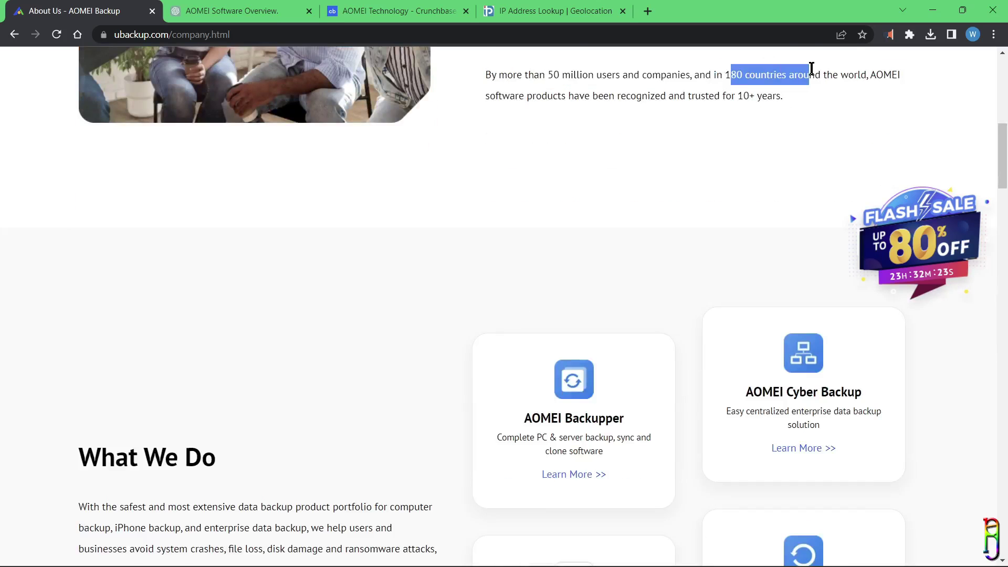
Scroll through the rest of About Us, past What We Do, product cards and Recognition from Experts.
{"action": "scroll", "coordinate": [677, 234], "scroll_direction": "down", "scroll_amount": 5}
{"action": "scroll", "coordinate": [677, 234], "scroll_direction": "up", "scroll_amount": 2}
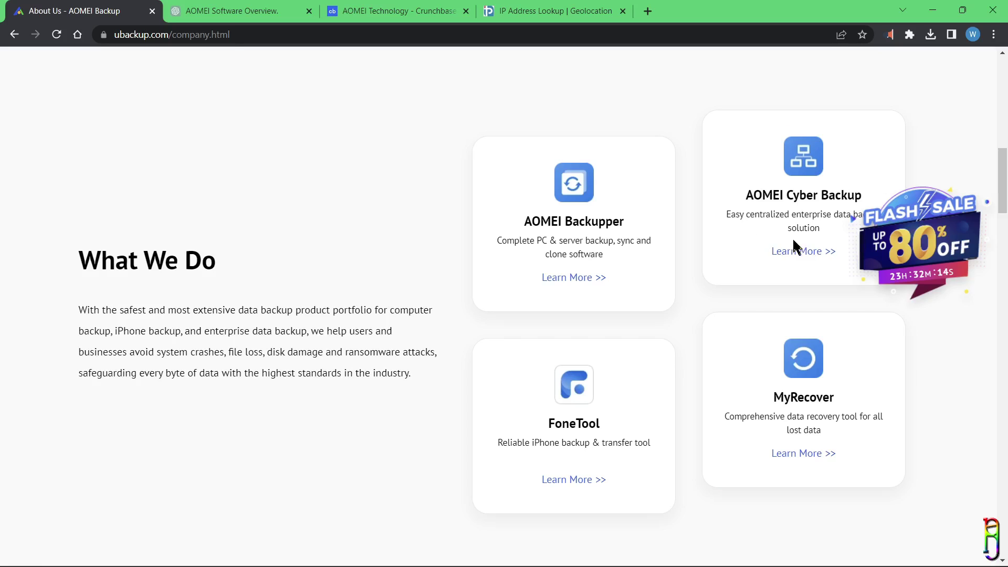
{"action": "scroll", "coordinate": [784, 260], "scroll_direction": "down", "scroll_amount": 1}
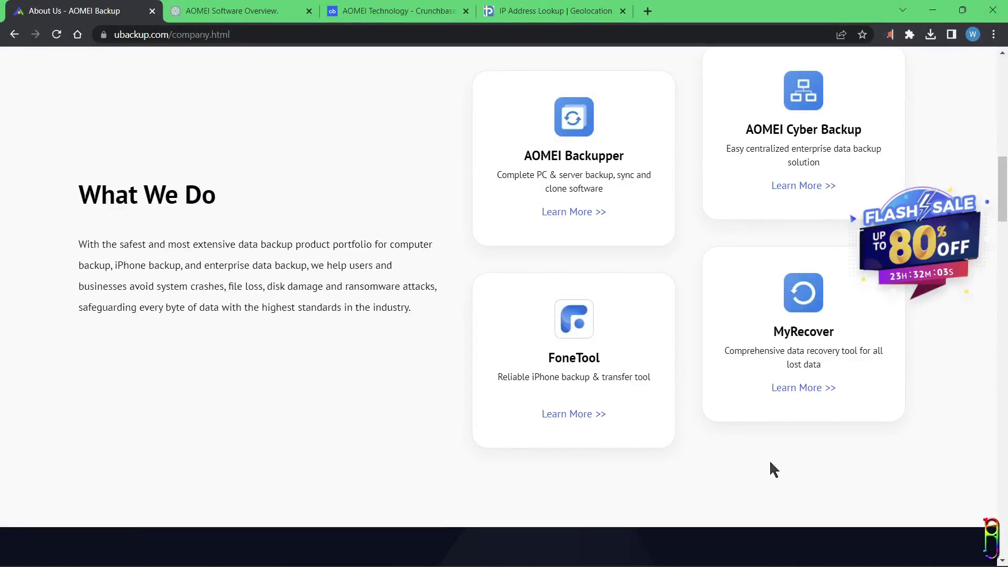
{"action": "scroll", "coordinate": [871, 436], "scroll_direction": "up", "scroll_amount": 1}
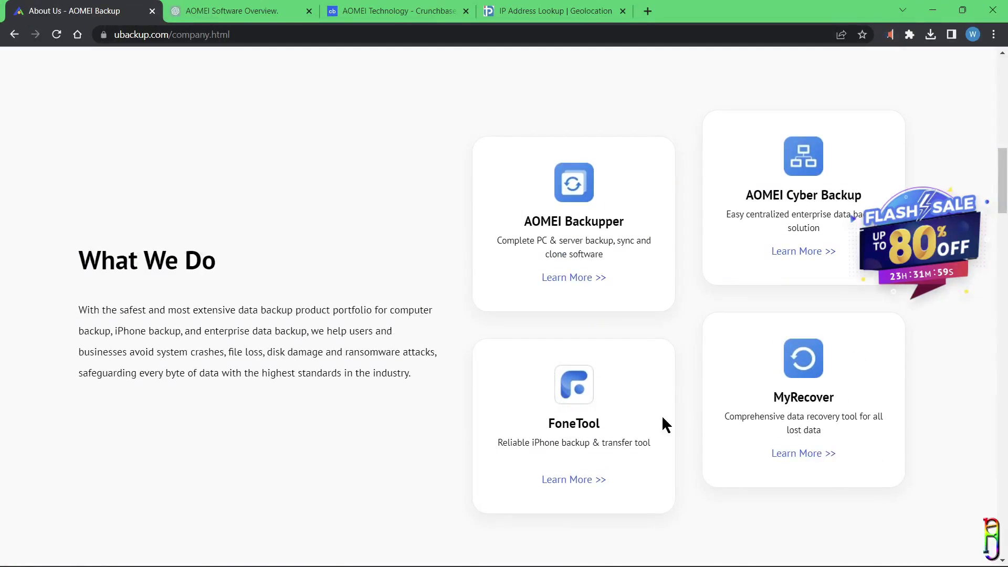
{"action": "scroll", "coordinate": [584, 397], "scroll_direction": "down", "scroll_amount": 12}
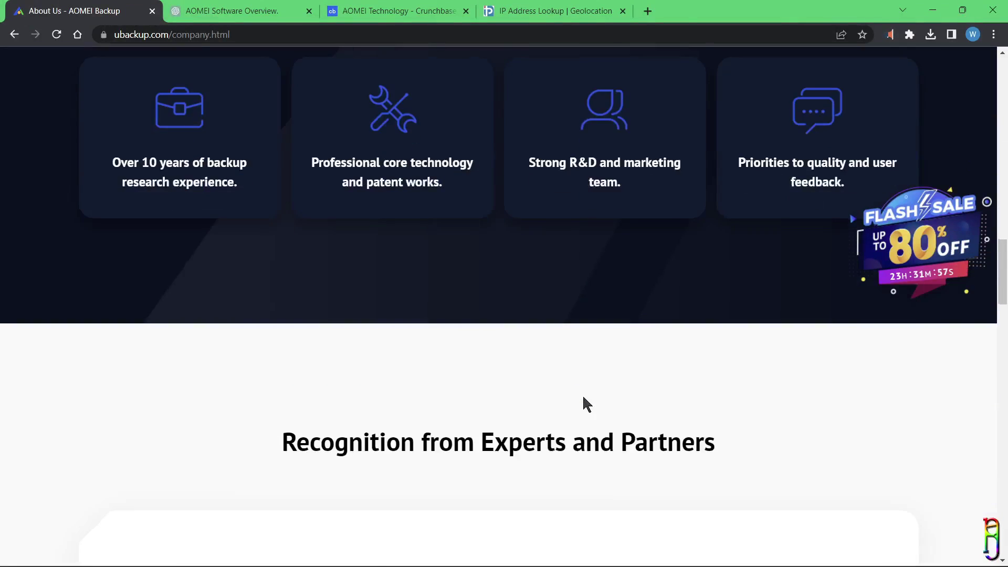
{"action": "scroll", "coordinate": [582, 395], "scroll_direction": "down", "scroll_amount": 6}
{"action": "scroll", "coordinate": [582, 395], "scroll_direction": "down", "scroll_amount": 3}
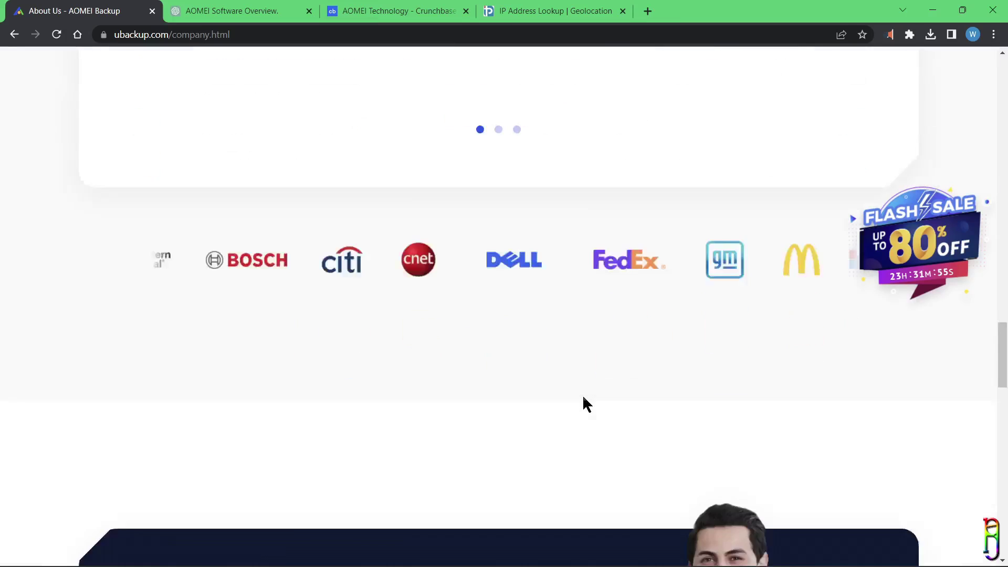
{"action": "scroll", "coordinate": [583, 397], "scroll_direction": "down", "scroll_amount": 8}
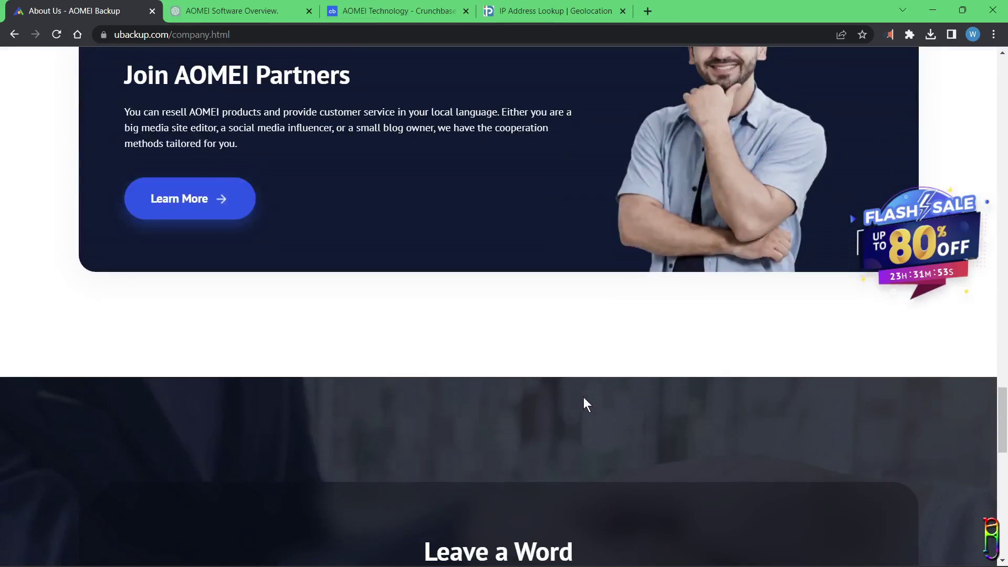
{"action": "scroll", "coordinate": [584, 397], "scroll_direction": "down", "scroll_amount": 7}
{"action": "scroll", "coordinate": [584, 397], "scroll_direction": "down", "scroll_amount": 4}
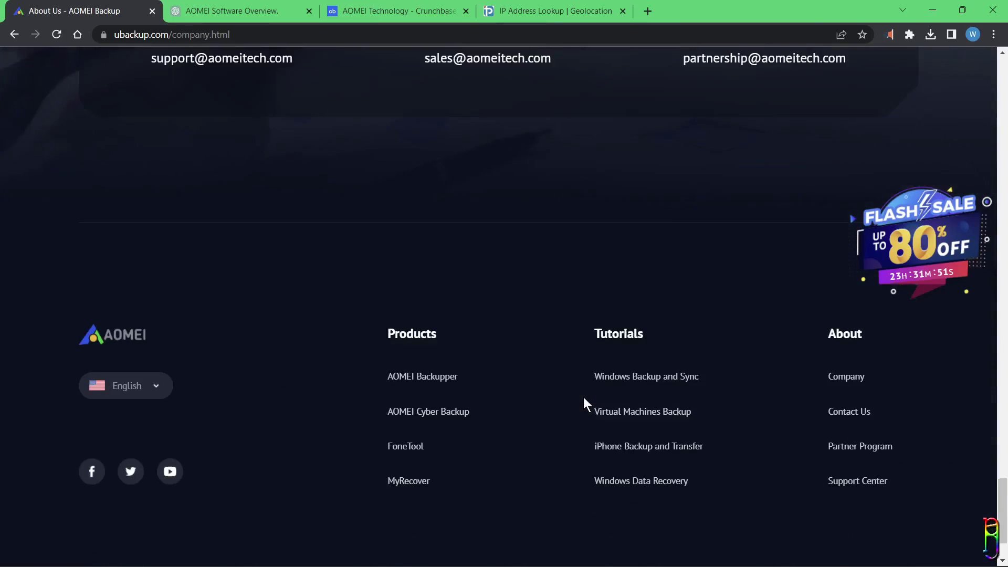
{"action": "scroll", "coordinate": [584, 397], "scroll_direction": "down", "scroll_amount": 2}
{"action": "scroll", "coordinate": [586, 405], "scroll_direction": "up", "scroll_amount": 6}
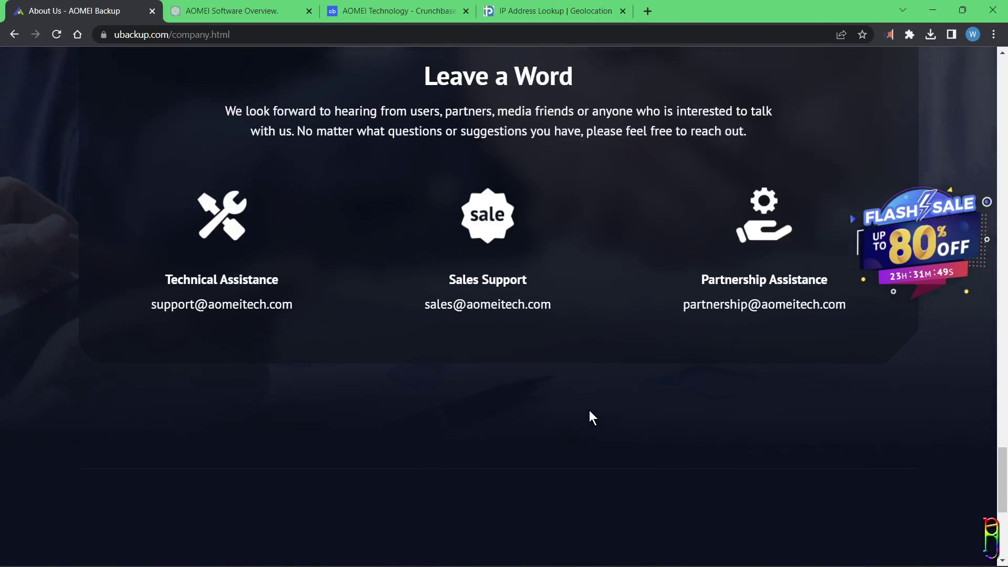
{"action": "scroll", "coordinate": [589, 415], "scroll_direction": "up", "scroll_amount": 20}
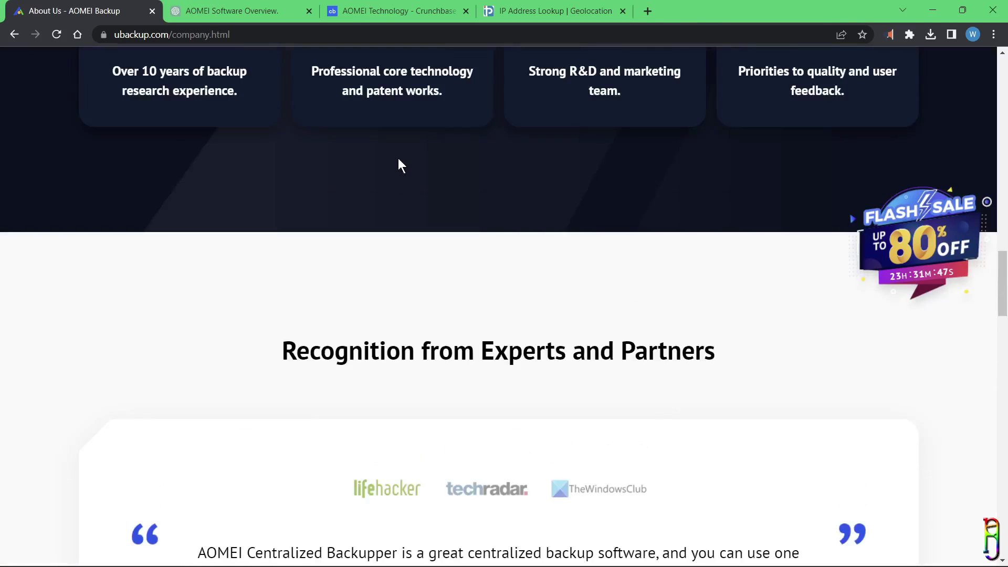
In ChatGPT, highlight the founding details and the AOMEI PXE Boot Tool and Centralized Backupper names.
{"action": "left_click", "coordinate": [247, 13]}
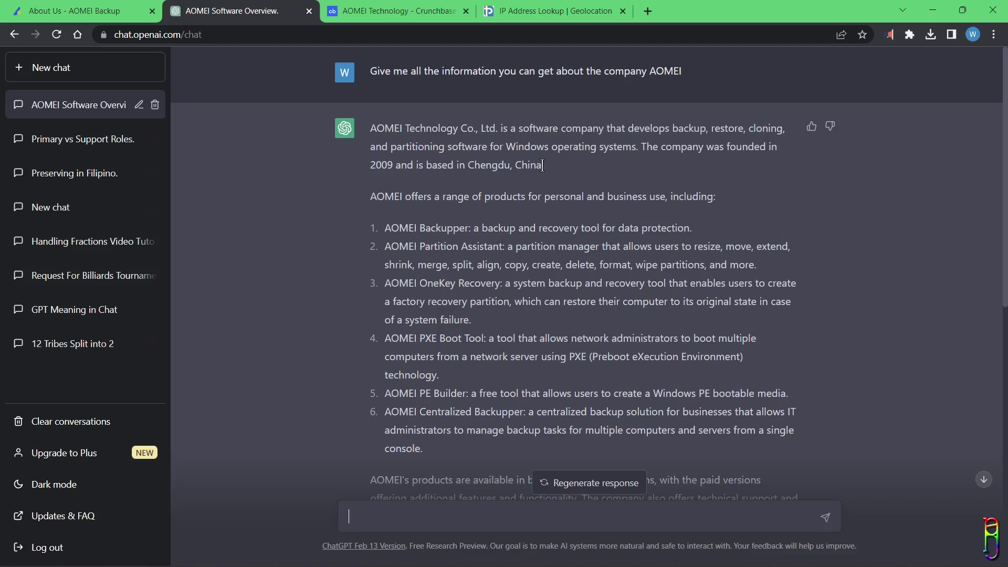
{"action": "left_click_drag", "start_coordinate": [543, 166], "coordinate": [724, 150]}
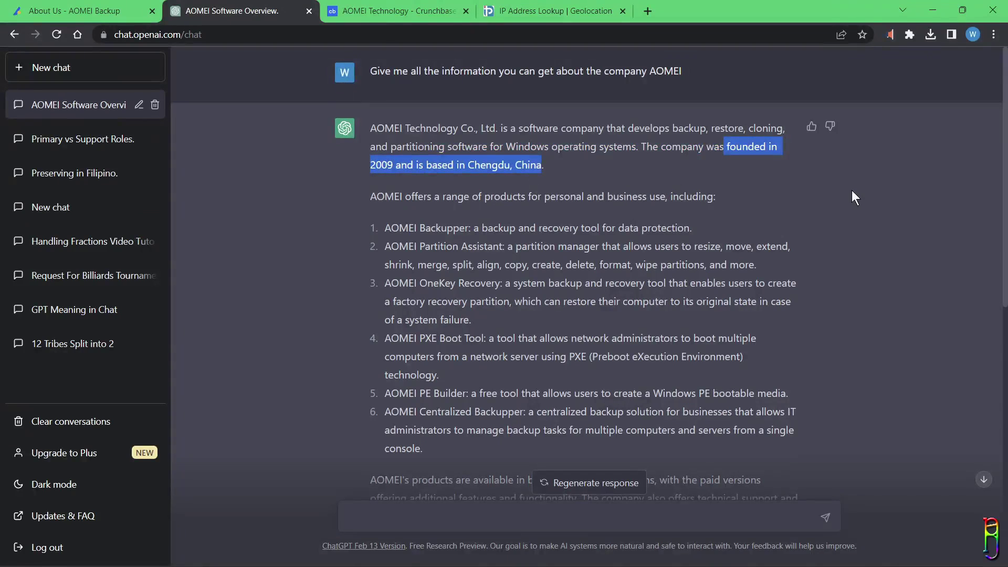
{"action": "left_click", "coordinate": [814, 200]}
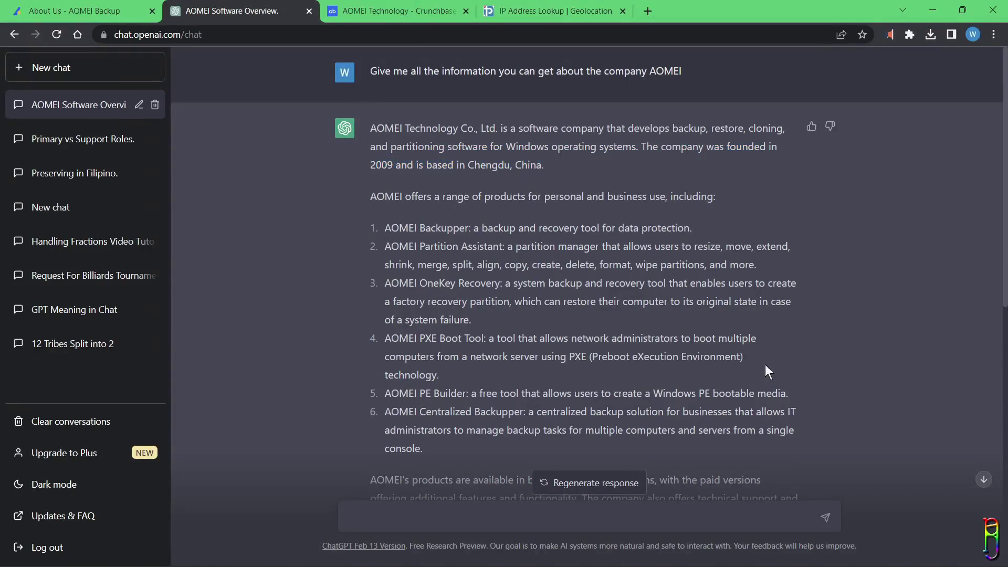
{"action": "scroll", "coordinate": [766, 338], "scroll_direction": "down", "scroll_amount": 1}
{"action": "left_click_drag", "start_coordinate": [484, 274], "coordinate": [371, 275]}
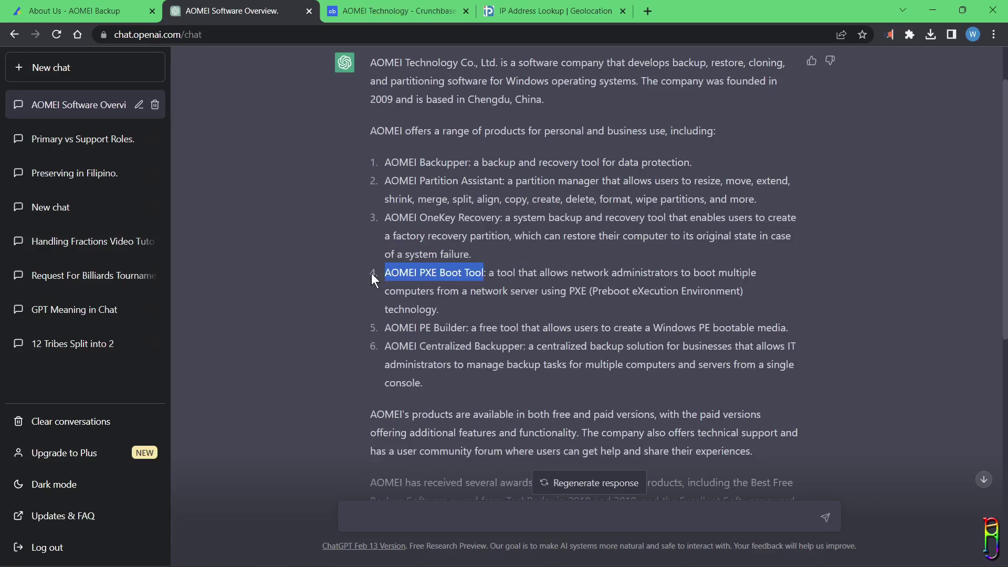
{"action": "left_click_drag", "start_coordinate": [473, 329], "coordinate": [367, 332]}
{"action": "left_click", "coordinate": [472, 347]}
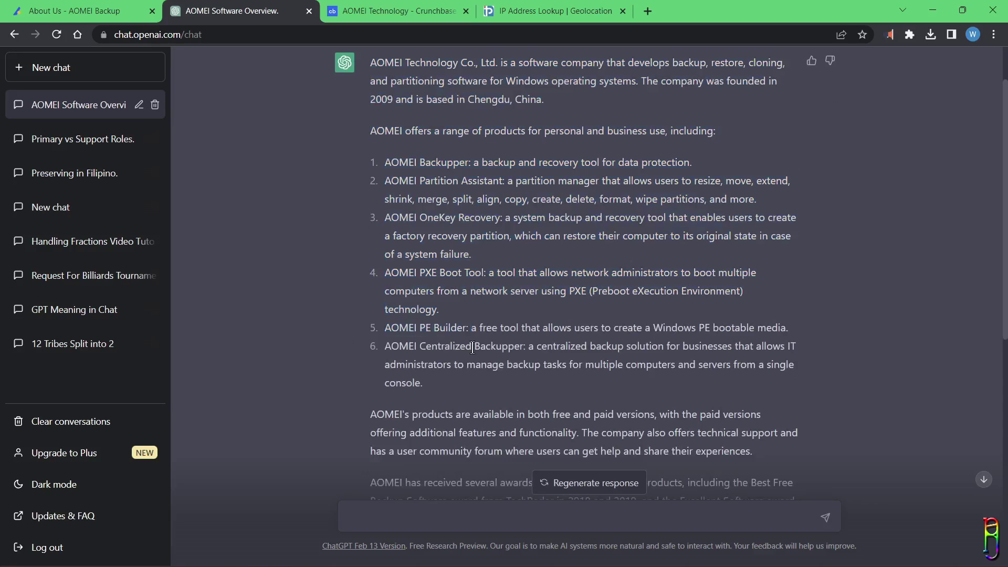
{"action": "left_click_drag", "start_coordinate": [526, 348], "coordinate": [402, 348]}
Highlight the founder's name in ChatGPT's answer, then bring up the Crunchbase profile.
{"action": "scroll", "coordinate": [820, 297], "scroll_direction": "down", "scroll_amount": 3}
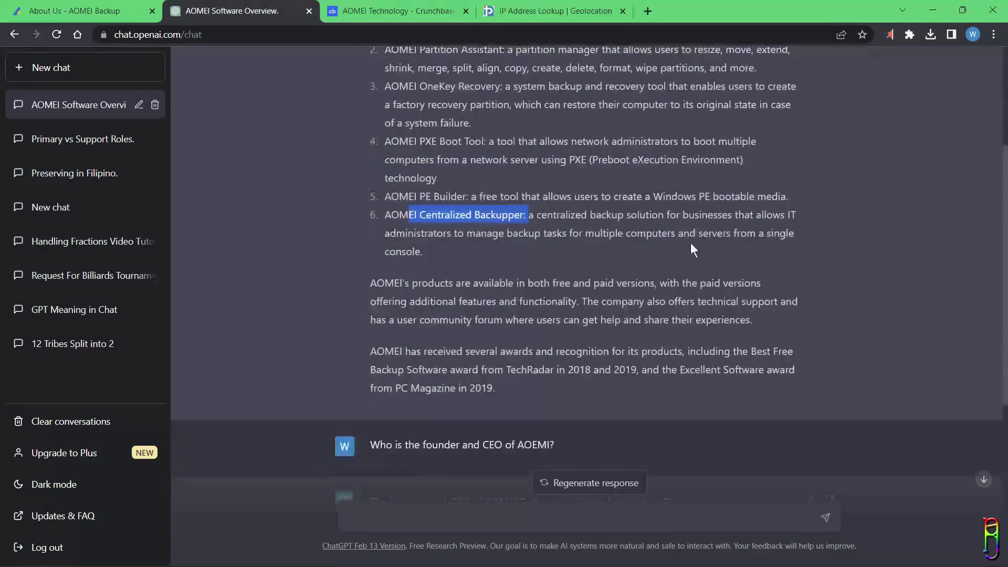
{"action": "scroll", "coordinate": [731, 301], "scroll_direction": "down", "scroll_amount": 5}
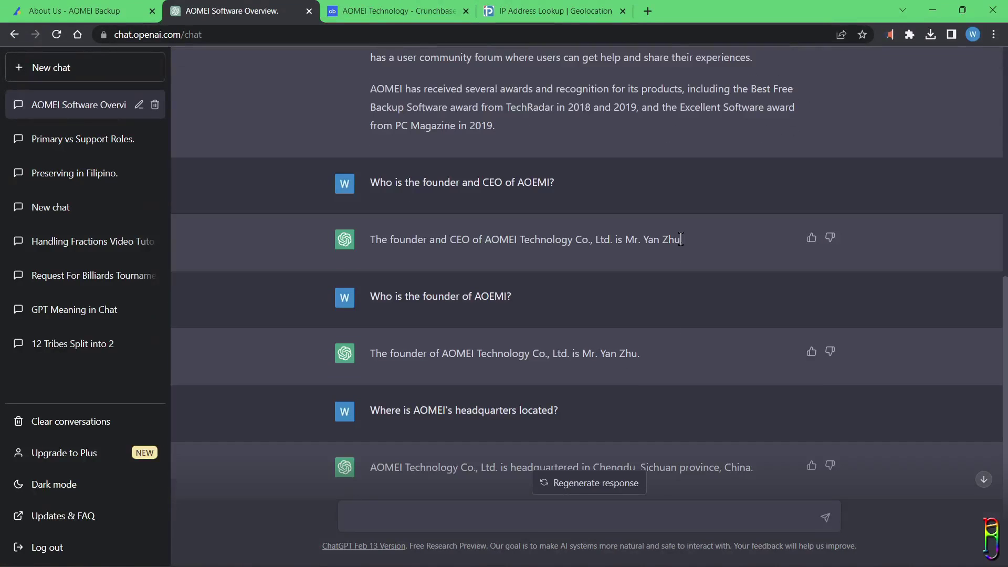
{"action": "left_click_drag", "start_coordinate": [680, 240], "coordinate": [522, 241]}
{"action": "left_click", "coordinate": [726, 246]}
{"action": "left_click_drag", "start_coordinate": [679, 239], "coordinate": [633, 242]}
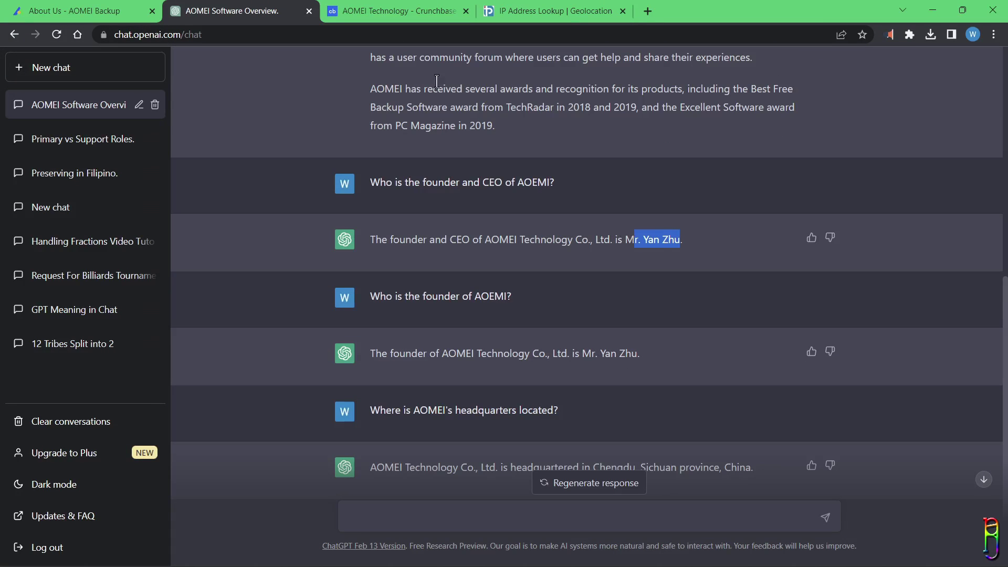
{"action": "left_click", "coordinate": [391, 11]}
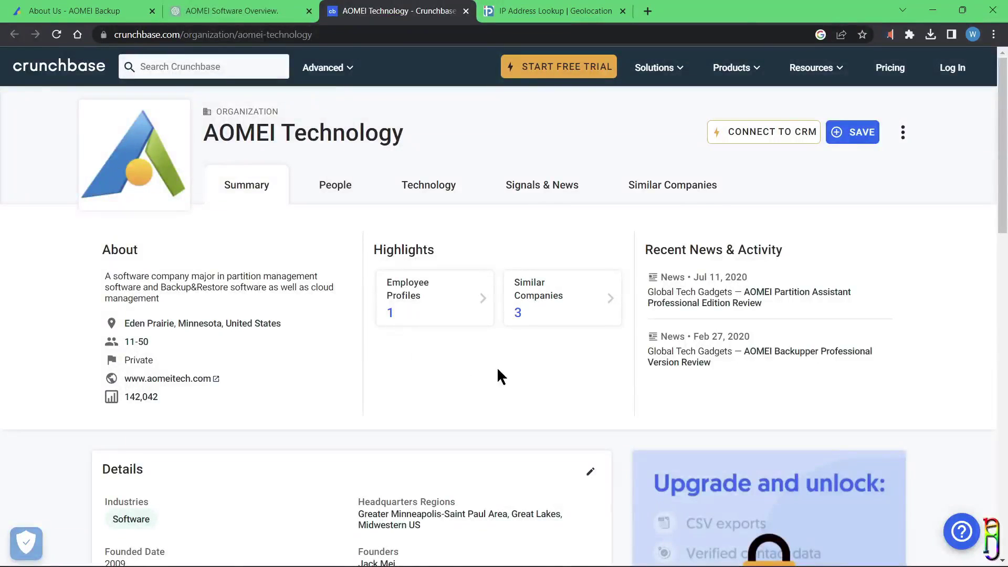
Select the Founders name, the 2009 Founded Date and the Eden Prairie, Minnesota location on Crunchbase.
{"action": "scroll", "coordinate": [528, 364], "scroll_direction": "down", "scroll_amount": 1}
{"action": "scroll", "coordinate": [527, 360], "scroll_direction": "down", "scroll_amount": 2}
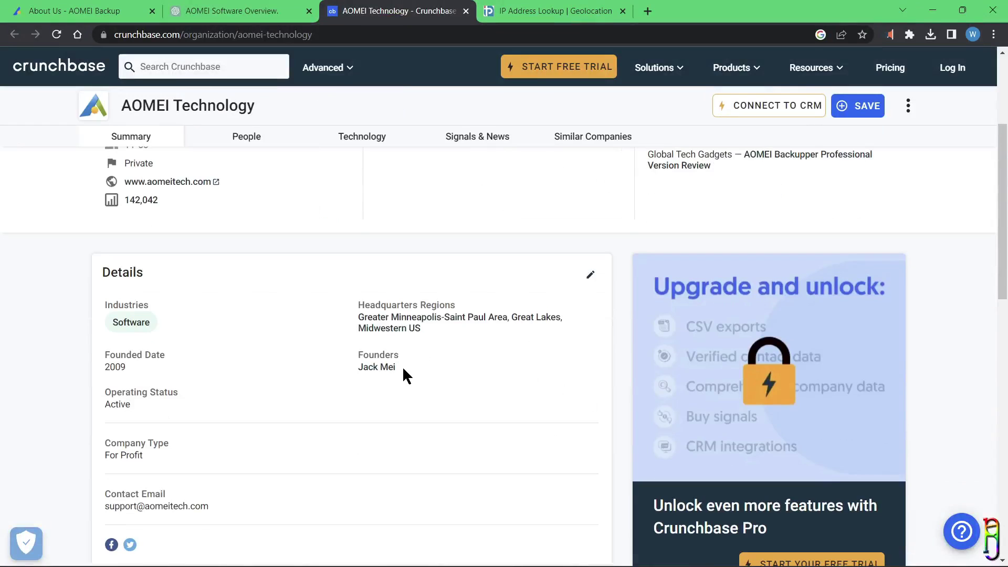
{"action": "left_click_drag", "start_coordinate": [400, 366], "coordinate": [357, 369]}
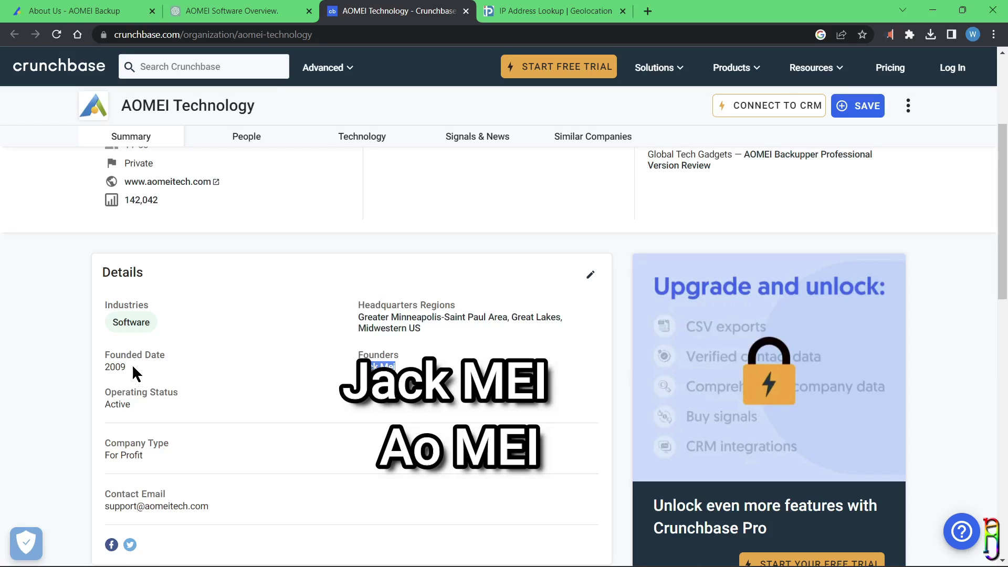
{"action": "left_click_drag", "start_coordinate": [133, 367], "coordinate": [104, 369]}
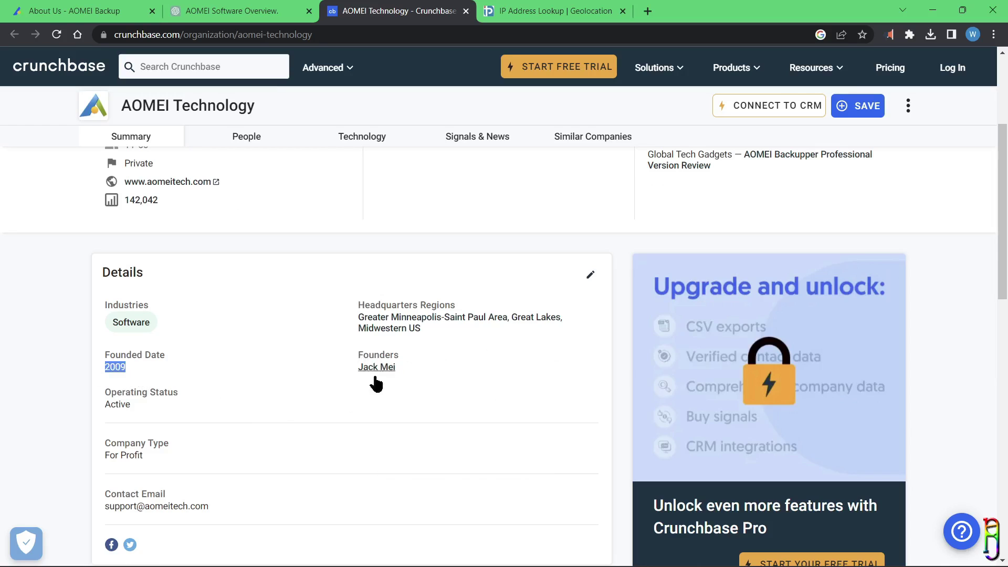
{"action": "scroll", "coordinate": [550, 285], "scroll_direction": "up", "scroll_amount": 4}
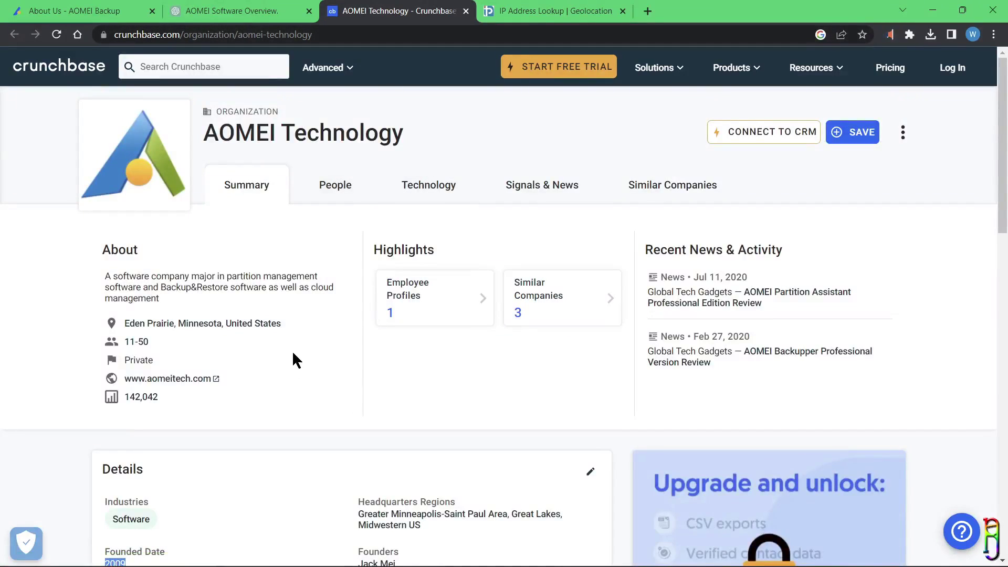
{"action": "left_click_drag", "start_coordinate": [317, 324], "coordinate": [123, 323]}
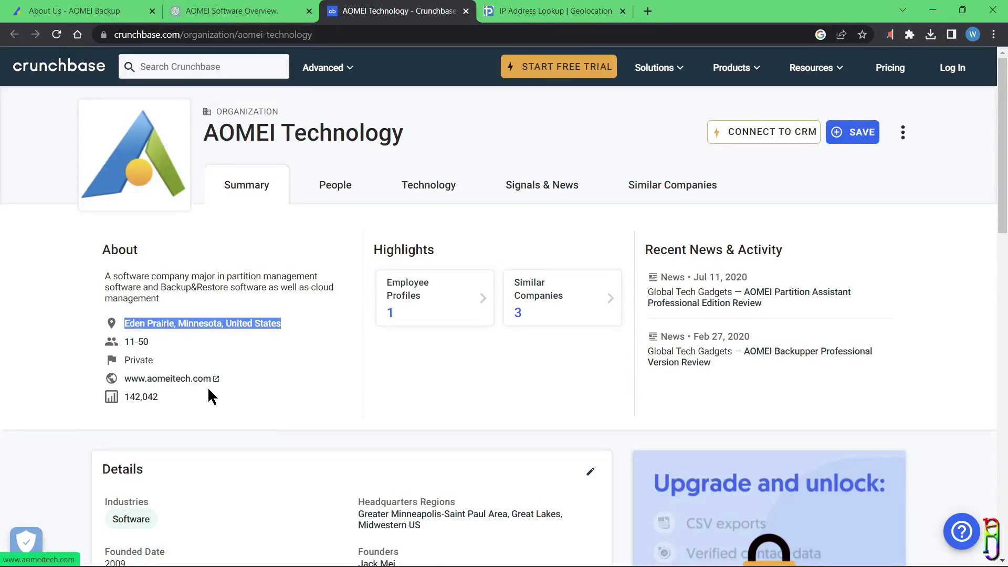
{"action": "middle_click", "coordinate": [174, 378]}
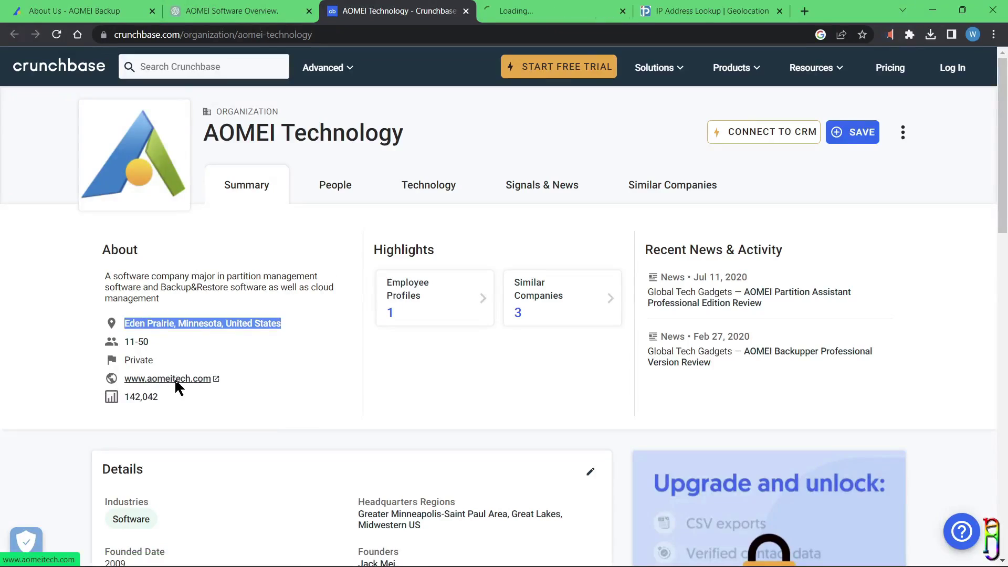
{"action": "left_click", "coordinate": [546, 10]}
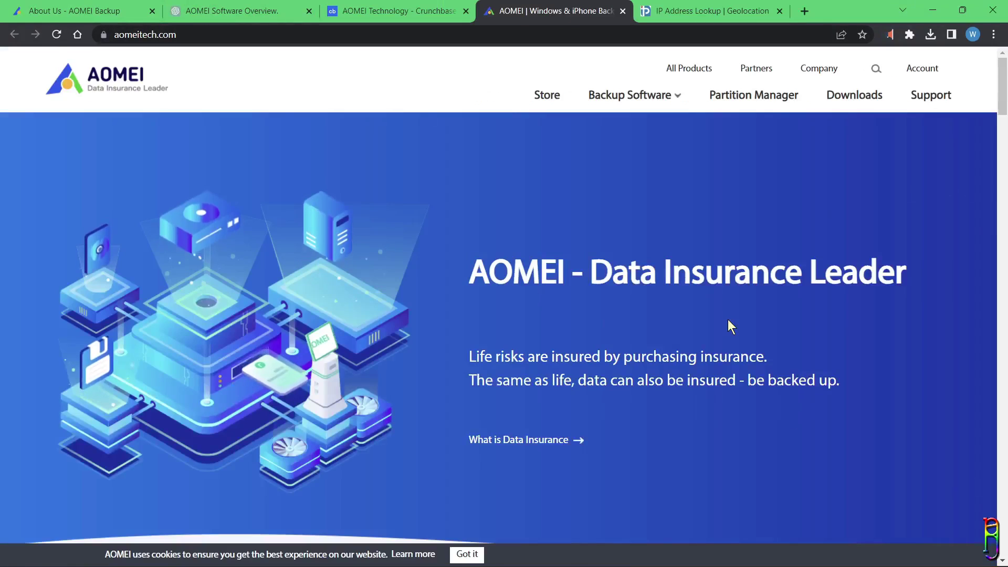
{"action": "left_click", "coordinate": [74, 11]}
{"action": "scroll", "coordinate": [783, 326], "scroll_direction": "up", "scroll_amount": 5}
{"action": "left_click", "coordinate": [546, 11]}
{"action": "left_click", "coordinate": [74, 11]}
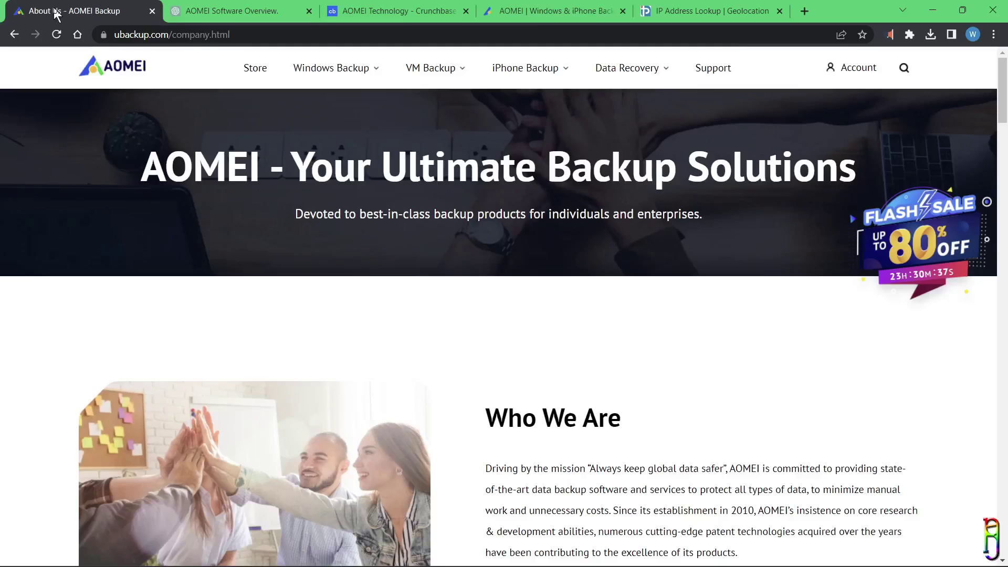
{"action": "scroll", "coordinate": [623, 360], "scroll_direction": "down", "scroll_amount": 5}
{"action": "left_click", "coordinate": [399, 11]}
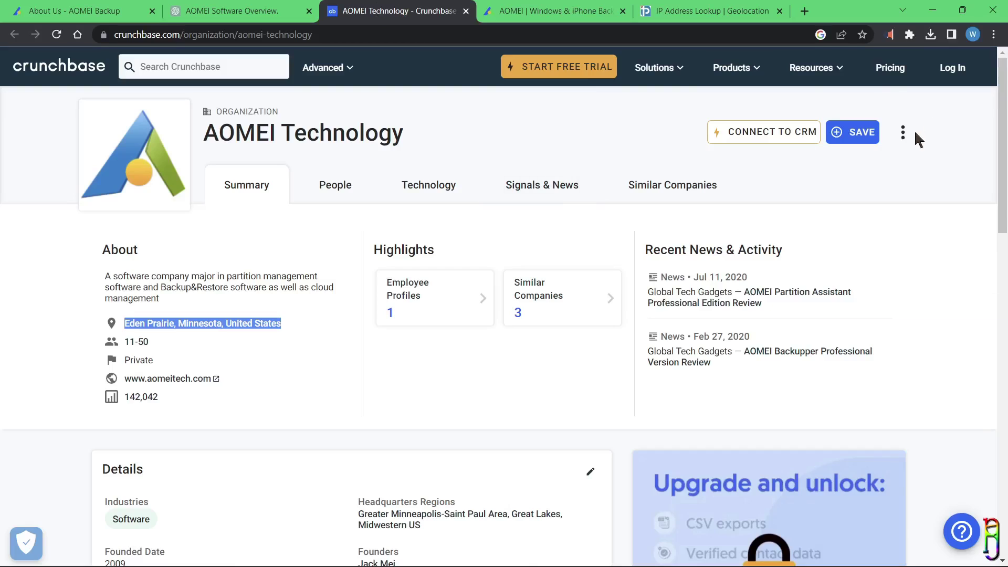
{"action": "scroll", "coordinate": [893, 263], "scroll_direction": "down", "scroll_amount": 15}
{"action": "scroll", "coordinate": [736, 461], "scroll_direction": "up", "scroll_amount": 15}
Open aomeitech.com's company information page and select its Hong Kong contact address.
{"action": "left_click", "coordinate": [546, 10]}
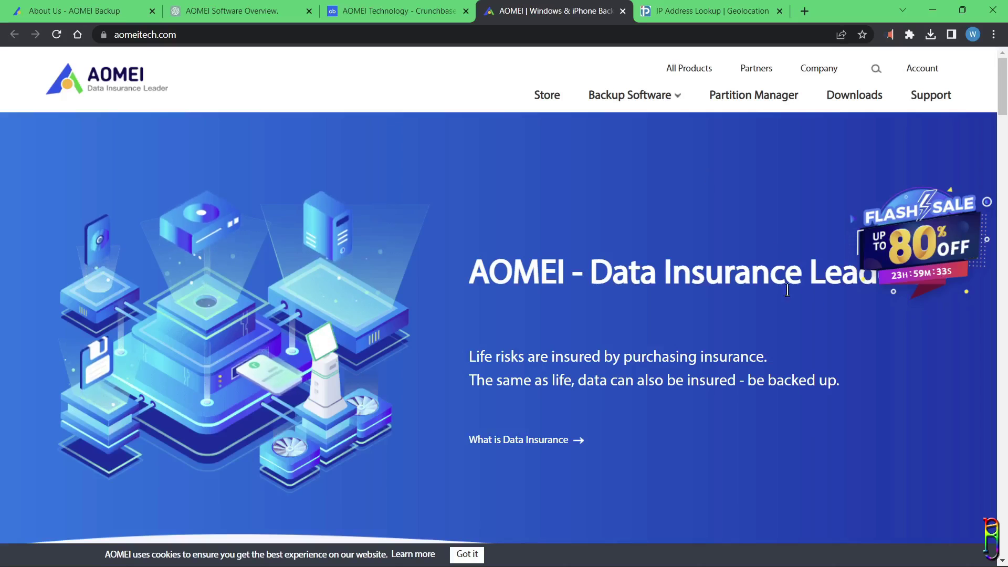
{"action": "scroll", "coordinate": [657, 433], "scroll_direction": "down", "scroll_amount": 15}
{"action": "left_click", "coordinate": [490, 396]}
{"action": "scroll", "coordinate": [669, 302], "scroll_direction": "down", "scroll_amount": 15}
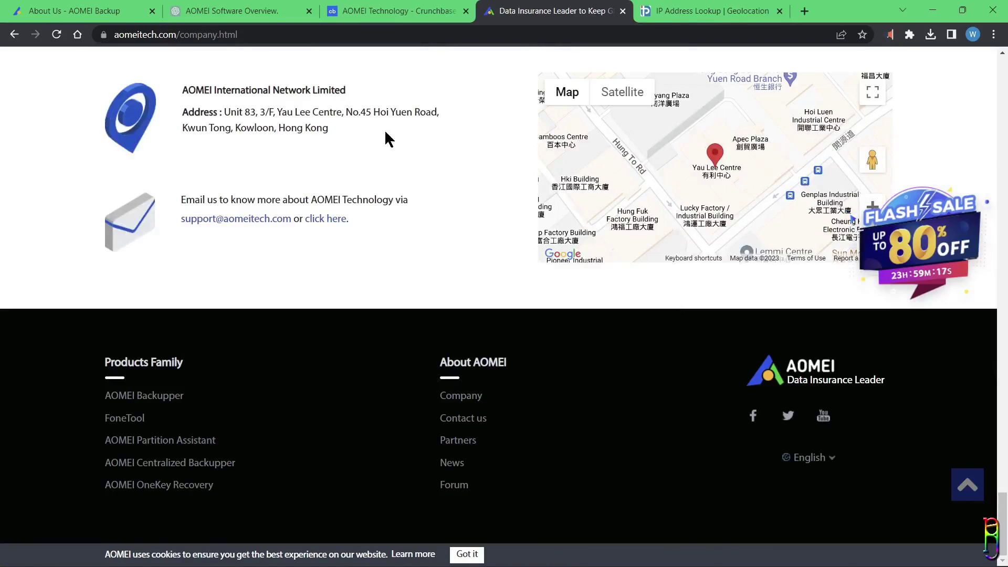
{"action": "left_click_drag", "start_coordinate": [386, 139], "coordinate": [223, 112]}
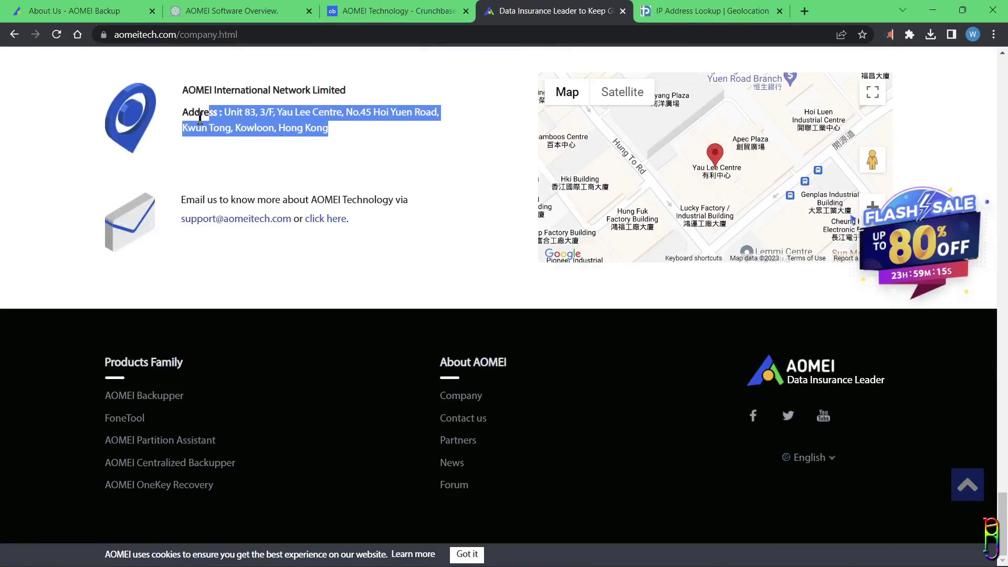
{"action": "left_click_drag", "start_coordinate": [331, 127], "coordinate": [223, 111]}
Highlight ChatGPT's answer placing AOMEI's headquarters in Chengdu, Sichuan province, China.
{"action": "left_click", "coordinate": [402, 11]}
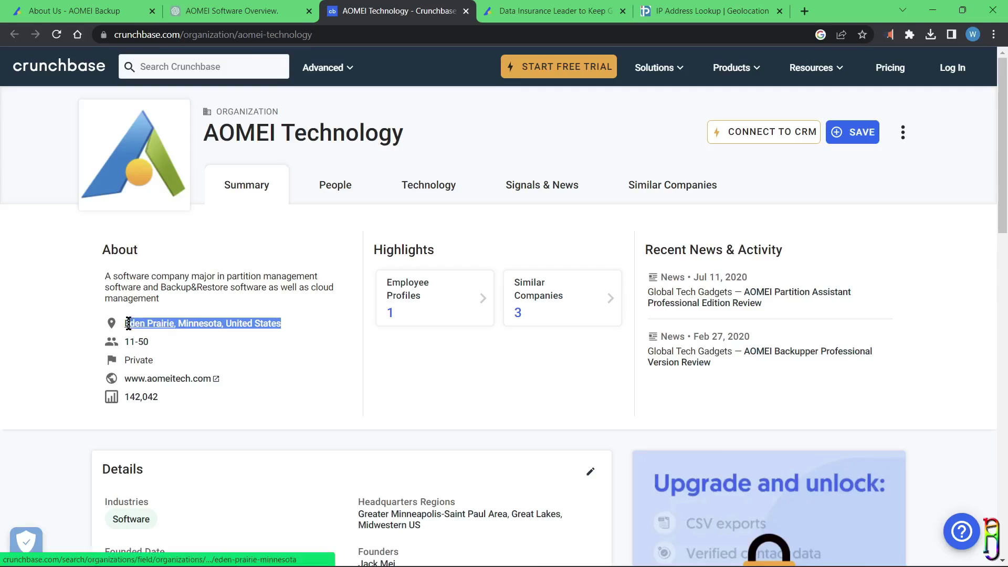
{"action": "left_click", "coordinate": [231, 10]}
{"action": "scroll", "coordinate": [800, 365], "scroll_direction": "down", "scroll_amount": 1}
{"action": "left_click_drag", "start_coordinate": [754, 408], "coordinate": [578, 409]}
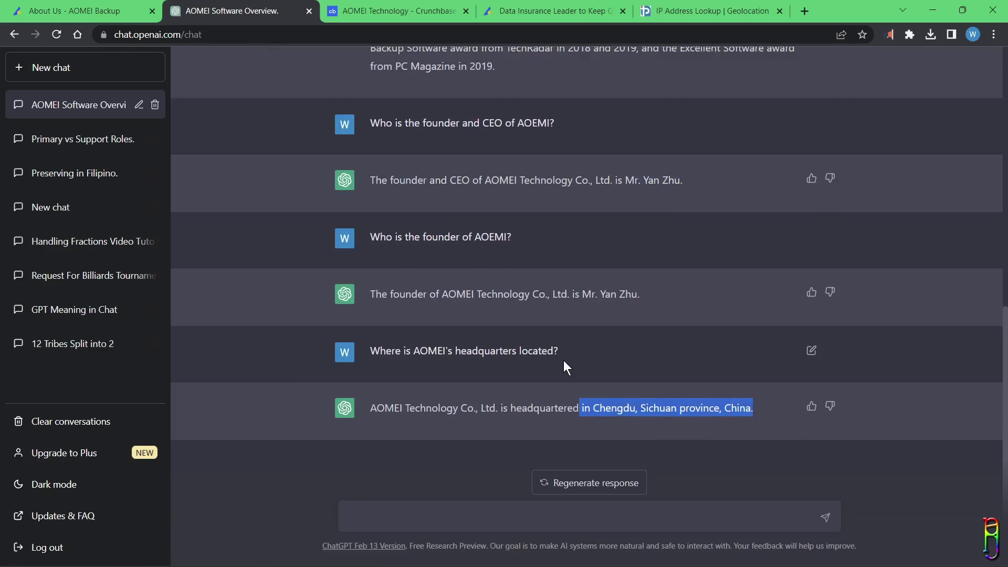
{"action": "left_click_drag", "start_coordinate": [570, 357], "coordinate": [445, 351]}
{"action": "left_click", "coordinate": [772, 415]}
{"action": "left_click_drag", "start_coordinate": [772, 415], "coordinate": [583, 414]}
Copy ubackup.com's IP address from the ping output in Command Prompt.
{"action": "scroll", "coordinate": [590, 209], "scroll_direction": "up", "scroll_amount": 1}
{"action": "key", "text": "ctrl+shift+Tab"}
{"action": "key", "text": "alt+Tab"}
{"action": "key", "text": "alt+Tab"}
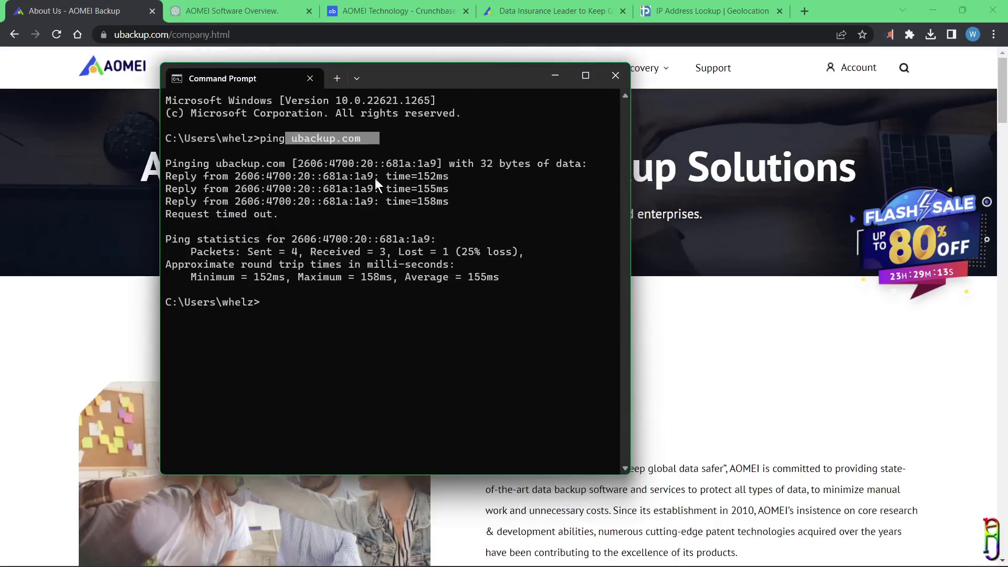
{"action": "left_click_drag", "start_coordinate": [375, 178], "coordinate": [235, 177]}
{"action": "key", "text": "ctrl+c"}
Look up the IP on iplocation.net: CloudFlare in San Francisco, California, United States.
{"action": "left_click", "coordinate": [564, 10]}
{"action": "left_click", "coordinate": [712, 11]}
{"action": "left_click", "coordinate": [295, 293]}
{"action": "scroll", "coordinate": [295, 293], "scroll_direction": "down", "scroll_amount": 3}
{"action": "left_click_drag", "start_coordinate": [387, 79], "coordinate": [218, 77]}
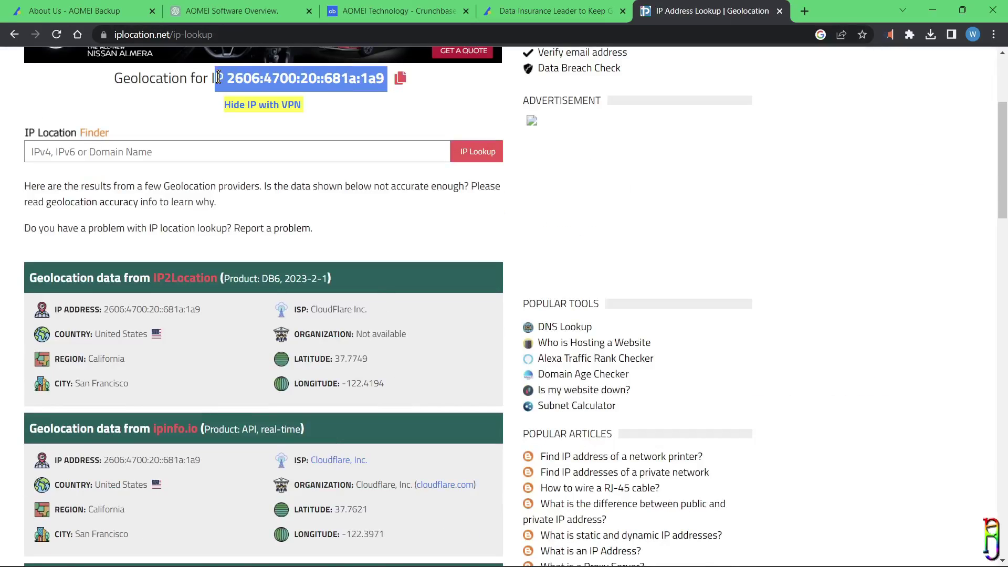
{"action": "left_click", "coordinate": [464, 232]}
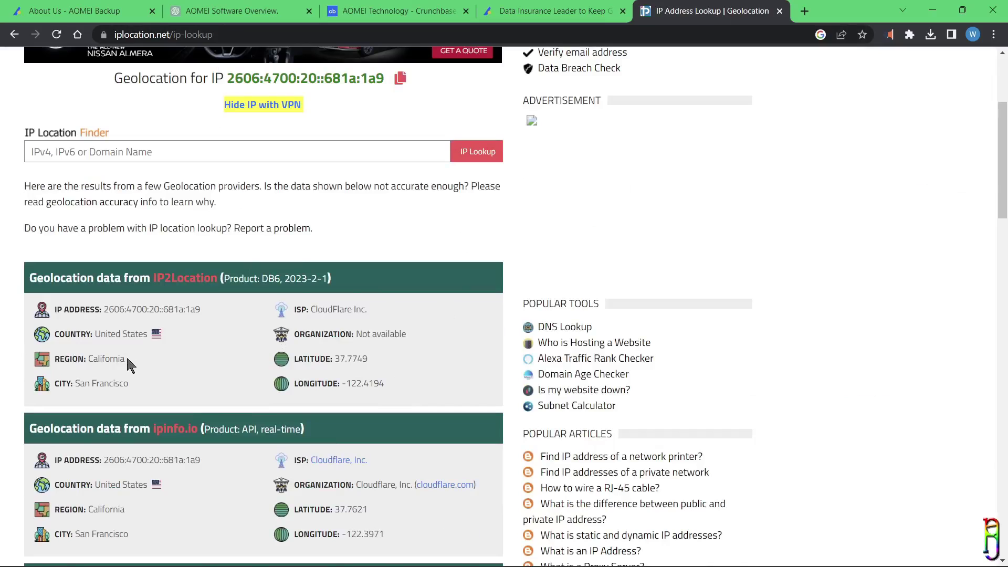
{"action": "left_click_drag", "start_coordinate": [129, 364], "coordinate": [92, 336]}
{"action": "left_click_drag", "start_coordinate": [135, 386], "coordinate": [90, 337]}
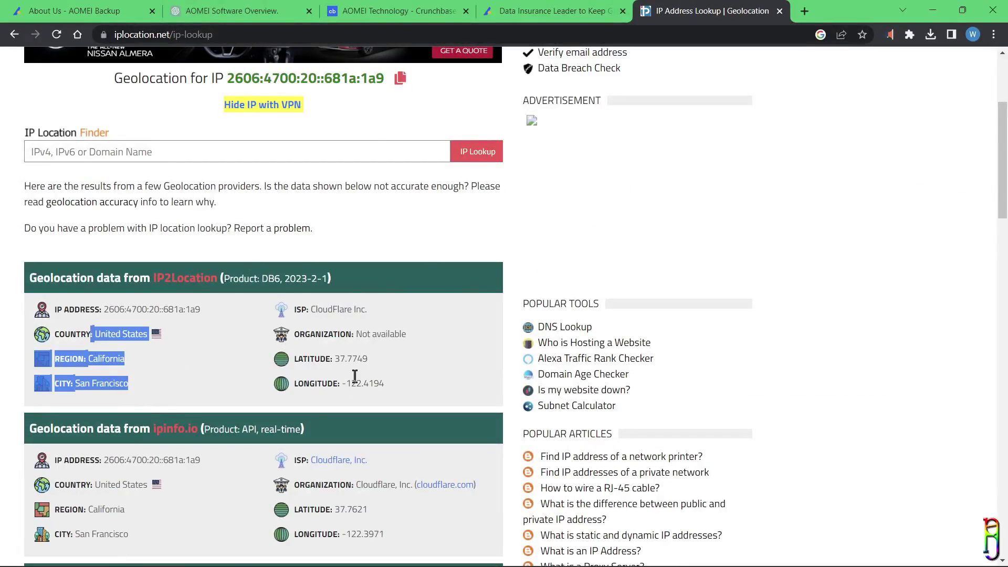
{"action": "left_click", "coordinate": [370, 255]}
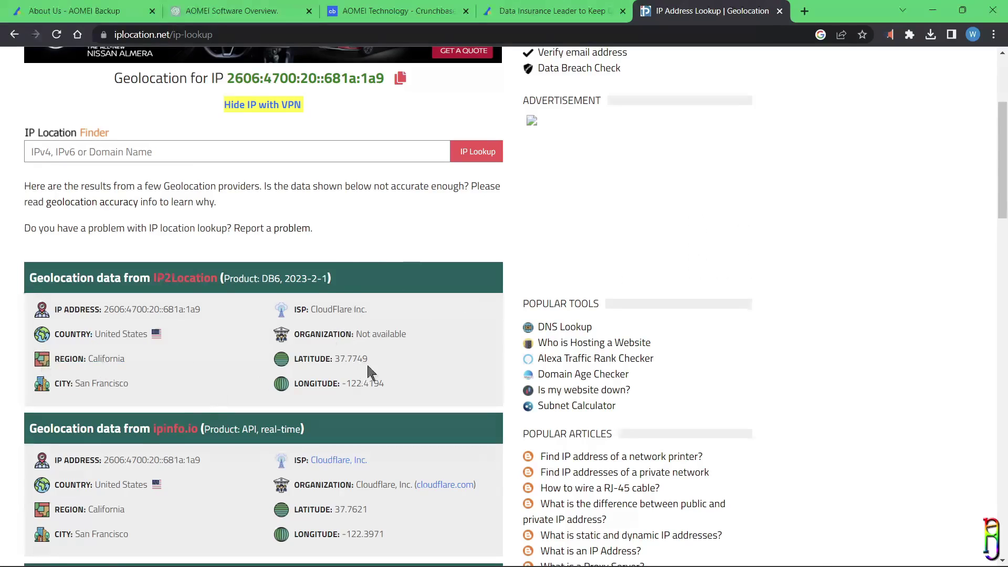
{"action": "left_click", "coordinate": [433, 13]}
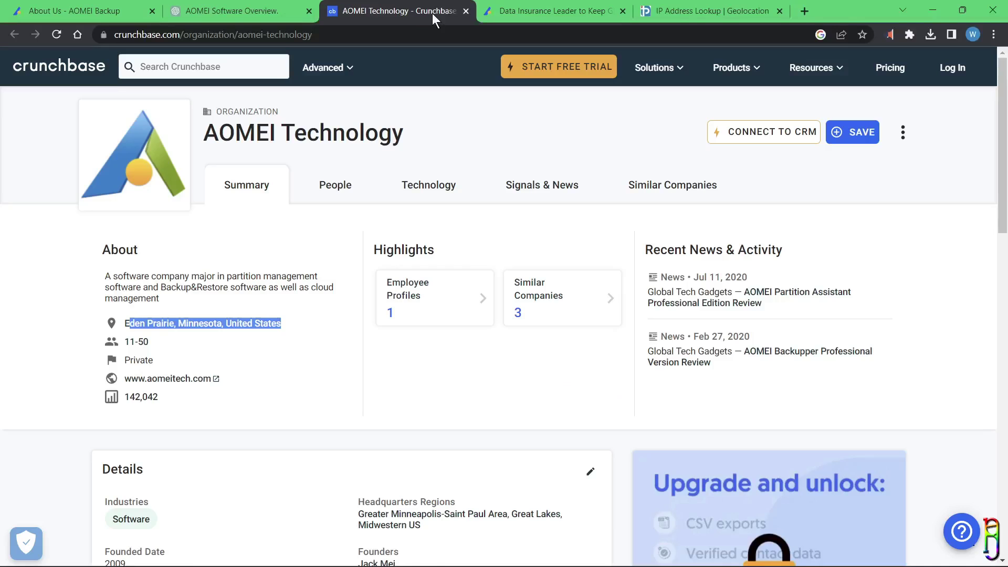
{"action": "left_click", "coordinate": [522, 14]}
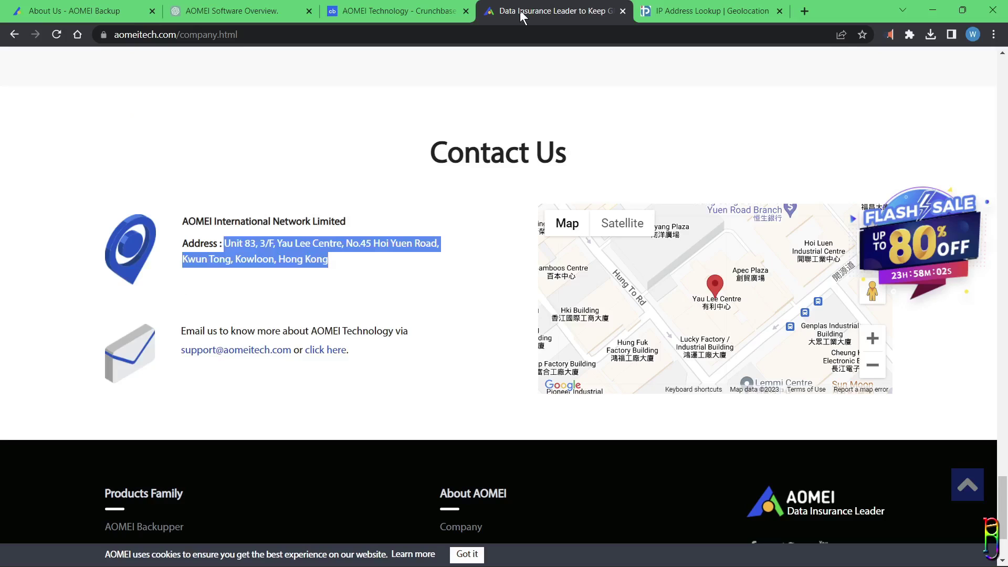
{"action": "left_click", "coordinate": [422, 11]}
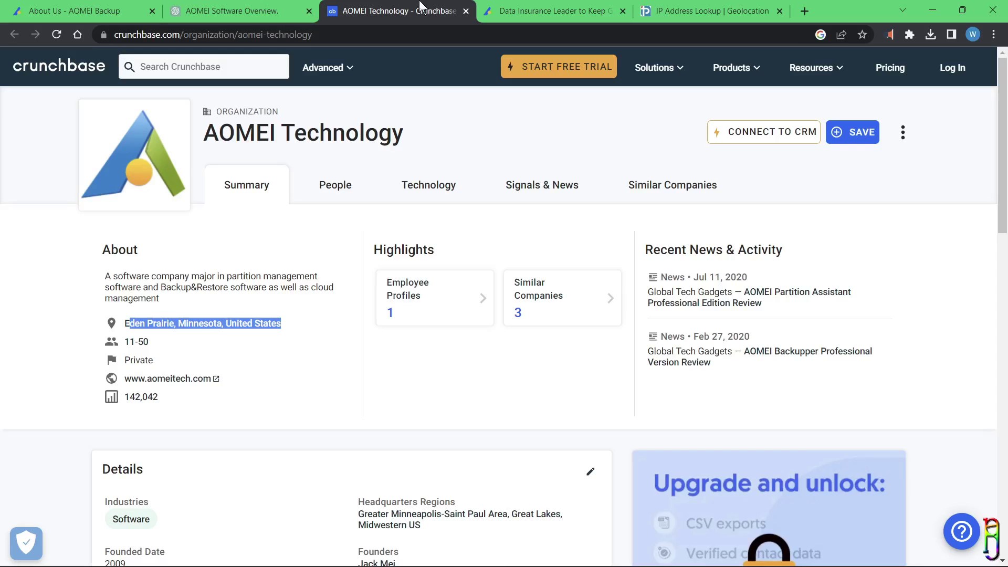
{"action": "left_click", "coordinate": [74, 12]}
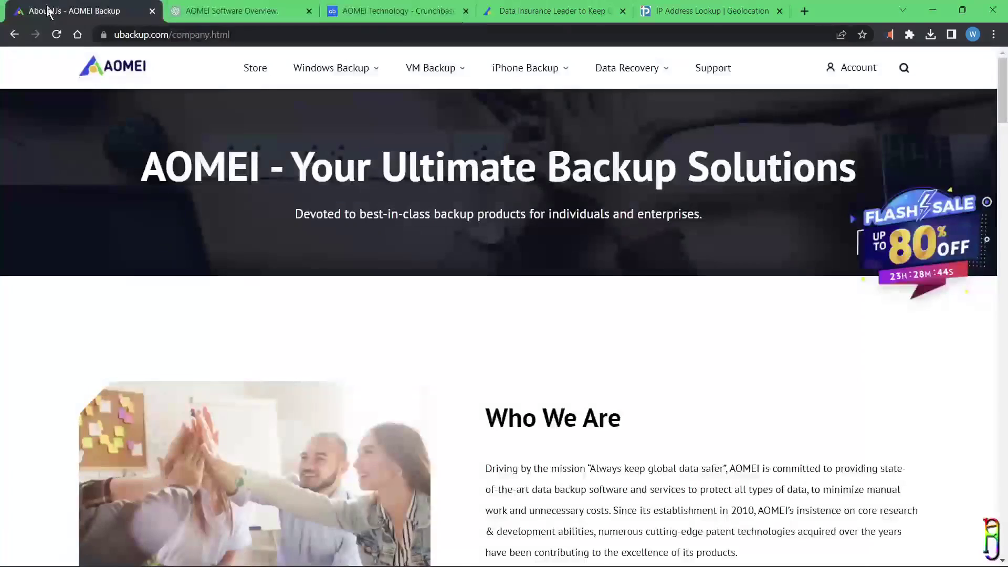
{"action": "left_click", "coordinate": [169, 36]}
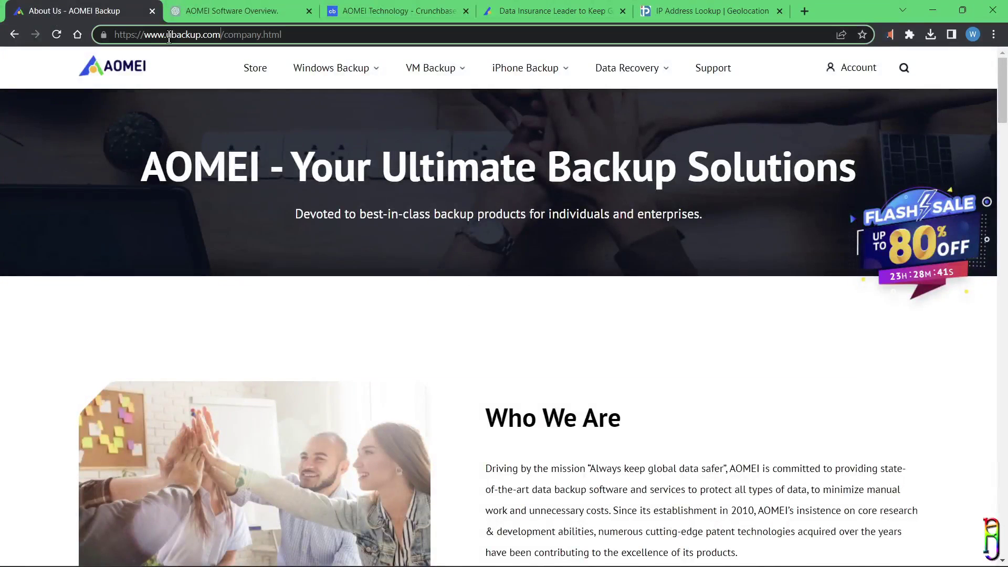
{"action": "left_click_drag", "start_coordinate": [220, 35], "coordinate": [146, 37]}
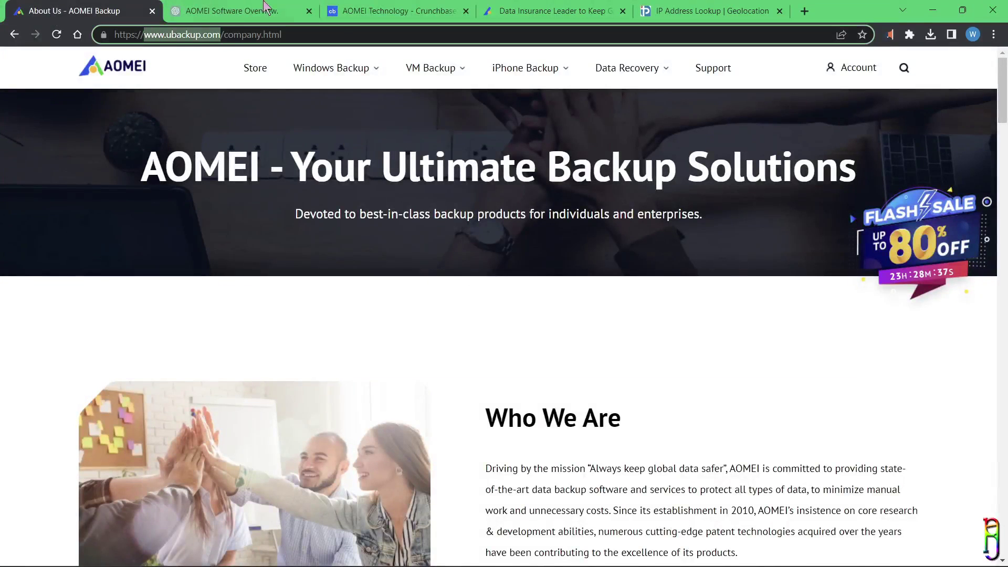
Close the three other research tabs, leaving only About Us.
{"action": "left_click", "coordinate": [309, 11]}
{"action": "left_click", "coordinate": [309, 11]}
{"action": "left_click", "coordinate": [309, 11]}
{"action": "left_click", "coordinate": [309, 11]}
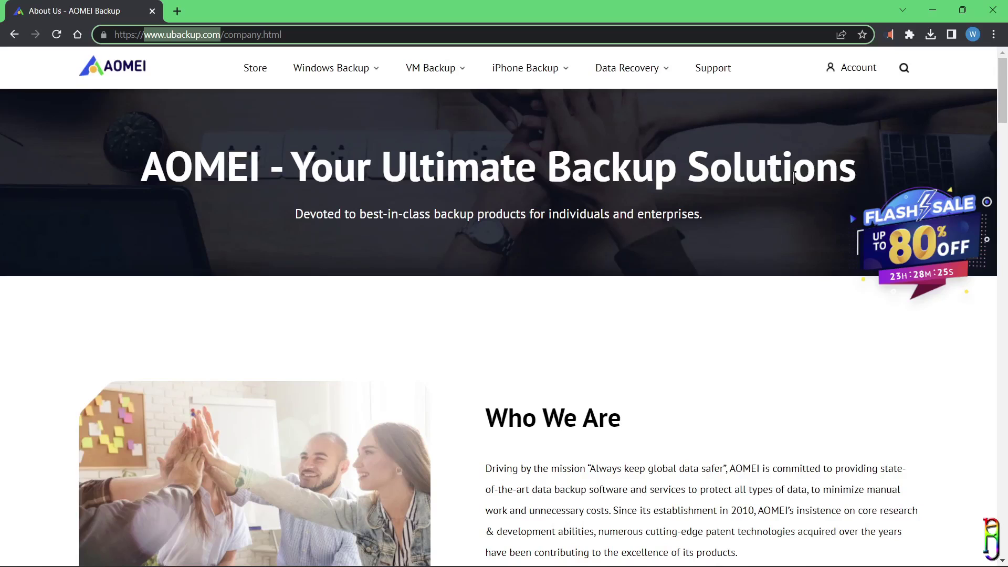
Open the AOMEI Backupper product page from What We Do, then its See Pricing store page.
{"action": "mouse_move", "coordinate": [379, 79]}
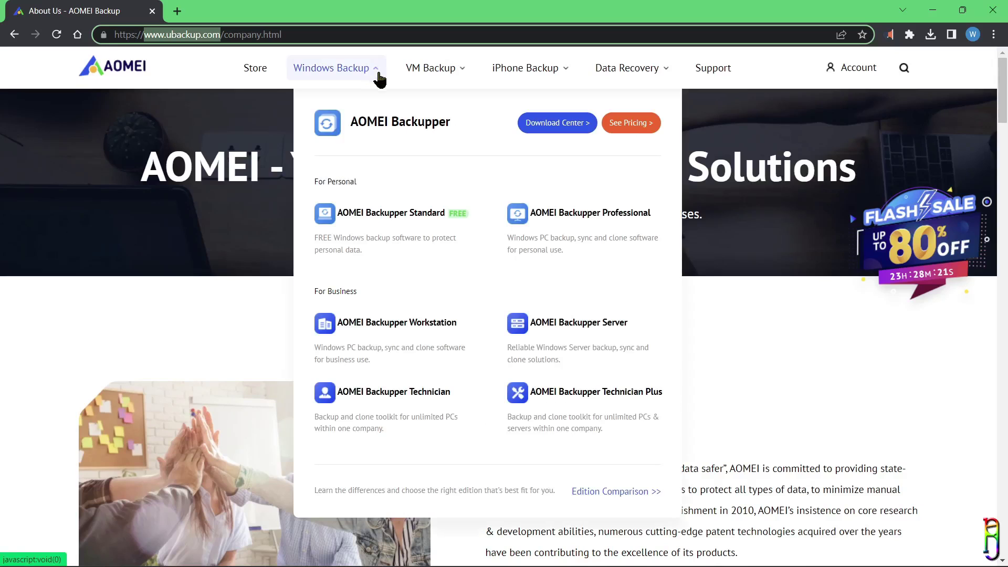
{"action": "scroll", "coordinate": [842, 329], "scroll_direction": "down", "scroll_amount": 12}
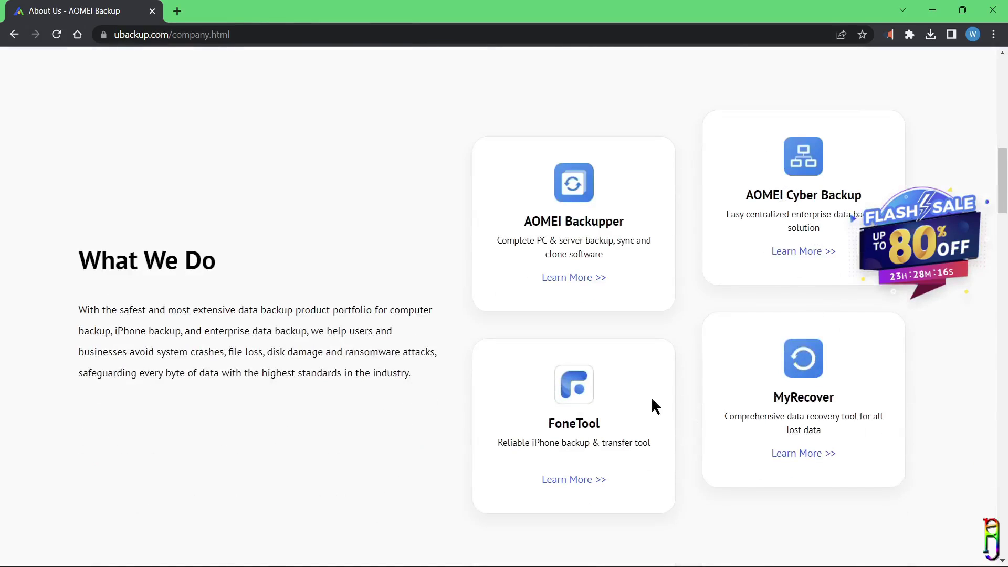
{"action": "left_click", "coordinate": [571, 280]}
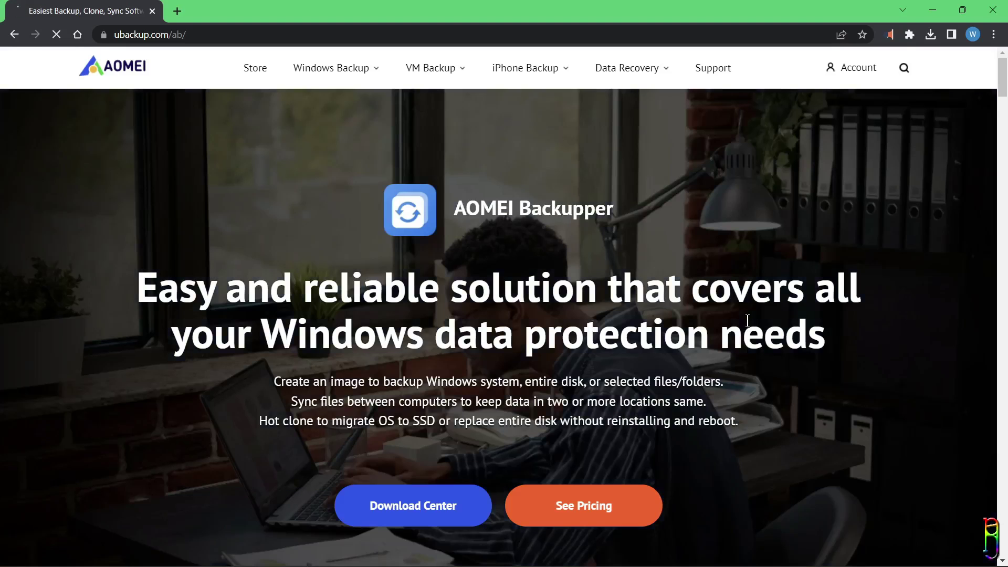
{"action": "scroll", "coordinate": [747, 326], "scroll_direction": "down", "scroll_amount": 5}
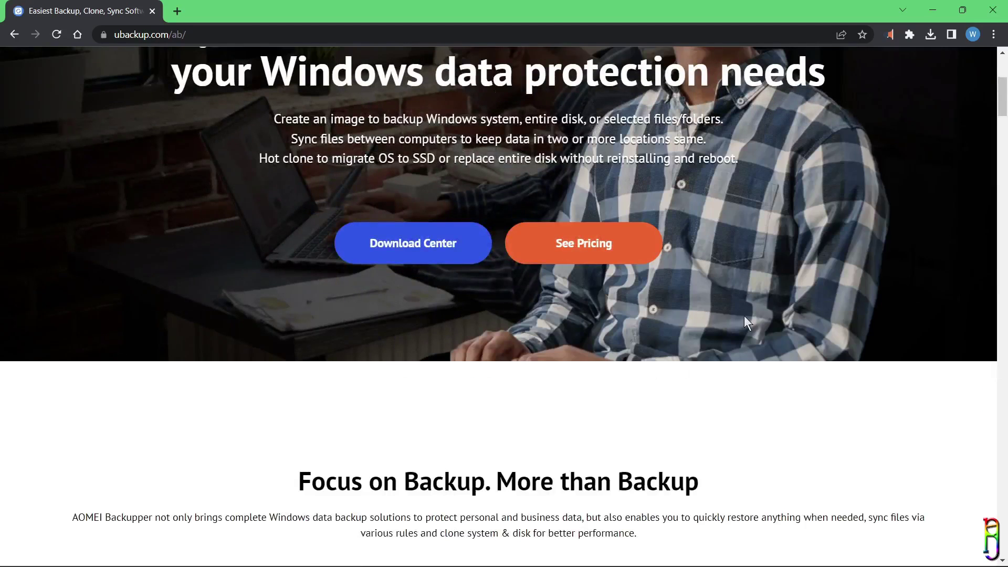
{"action": "scroll", "coordinate": [682, 357], "scroll_direction": "up", "scroll_amount": 3}
{"action": "left_click", "coordinate": [580, 382]}
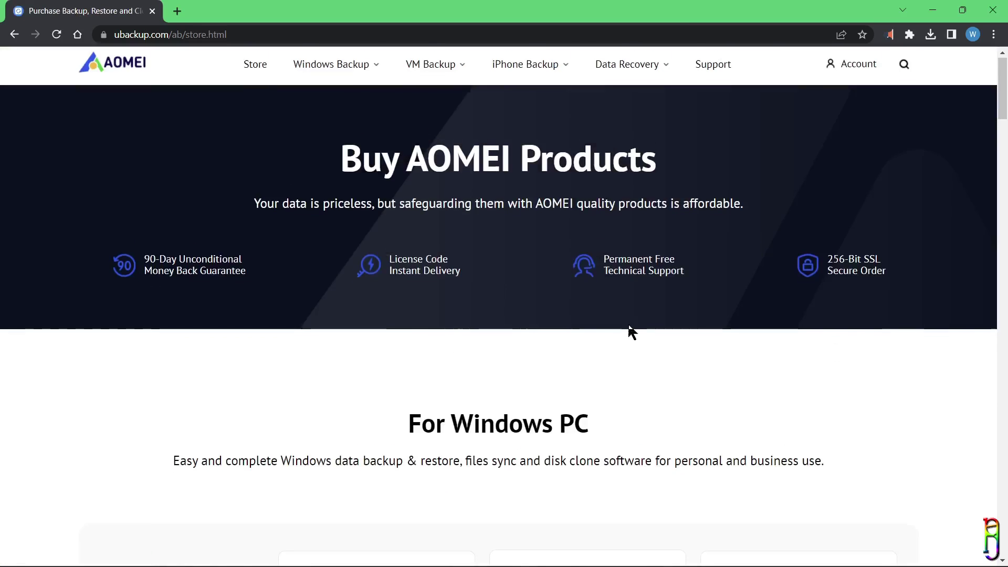
Review edition prices from Pro $39.95 to Technician Plus $699.00 and expand Edition Comparison.
{"action": "scroll", "coordinate": [630, 332], "scroll_direction": "down", "scroll_amount": 7}
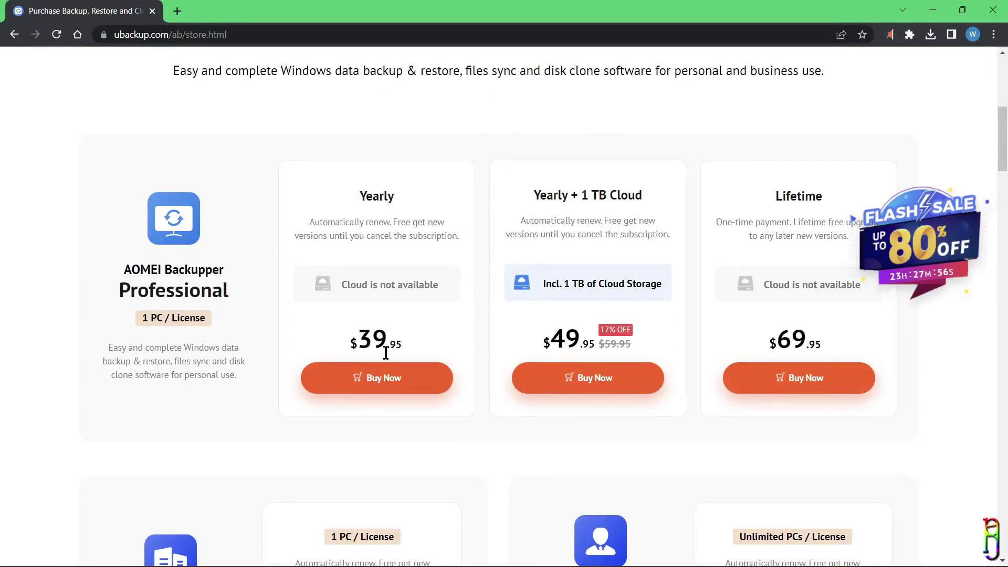
{"action": "scroll", "coordinate": [386, 353], "scroll_direction": "down", "scroll_amount": 15}
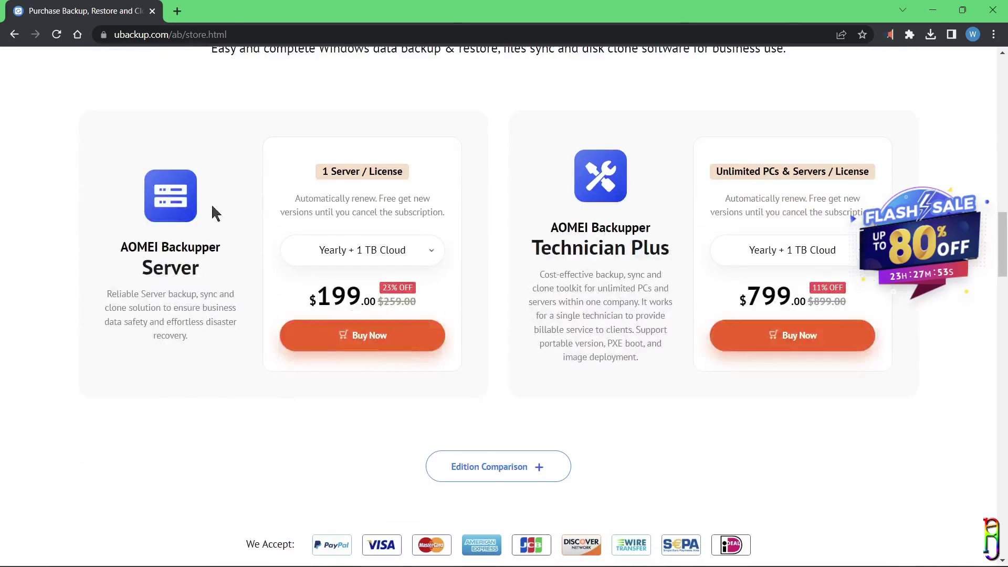
{"action": "scroll", "coordinate": [160, 178], "scroll_direction": "up", "scroll_amount": 8}
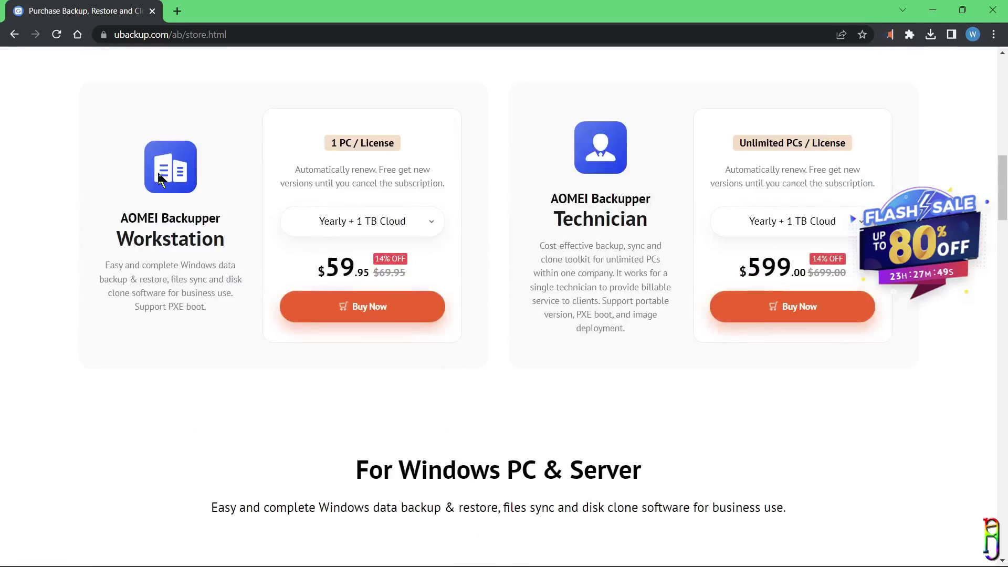
{"action": "scroll", "coordinate": [608, 360], "scroll_direction": "down", "scroll_amount": 12}
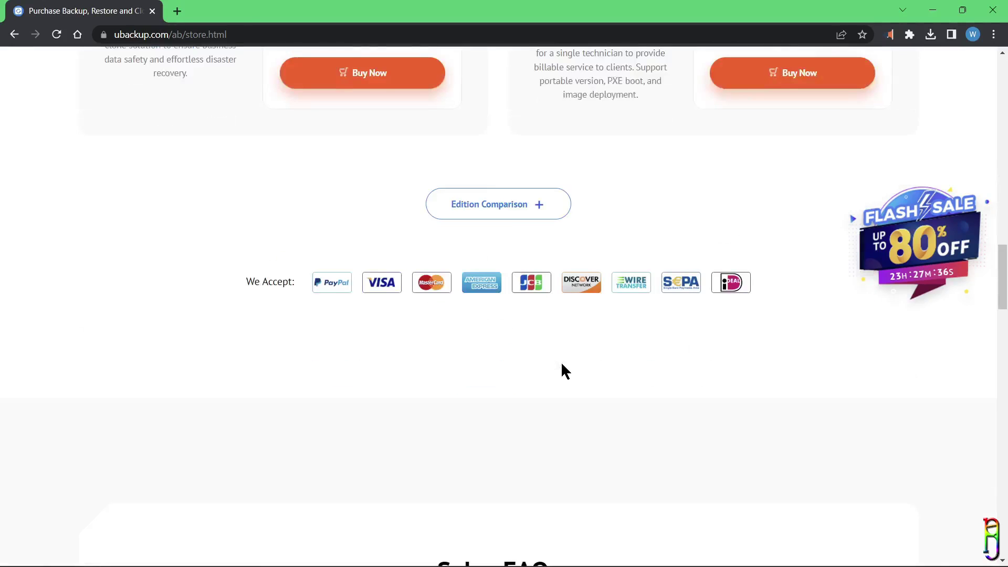
{"action": "left_click", "coordinate": [532, 212]}
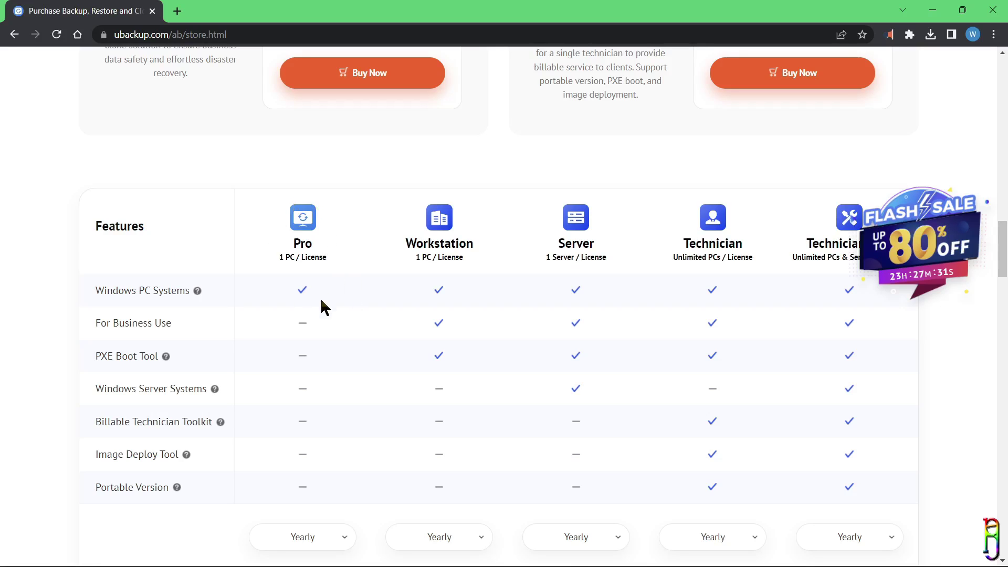
{"action": "scroll", "coordinate": [311, 230], "scroll_direction": "down", "scroll_amount": 1}
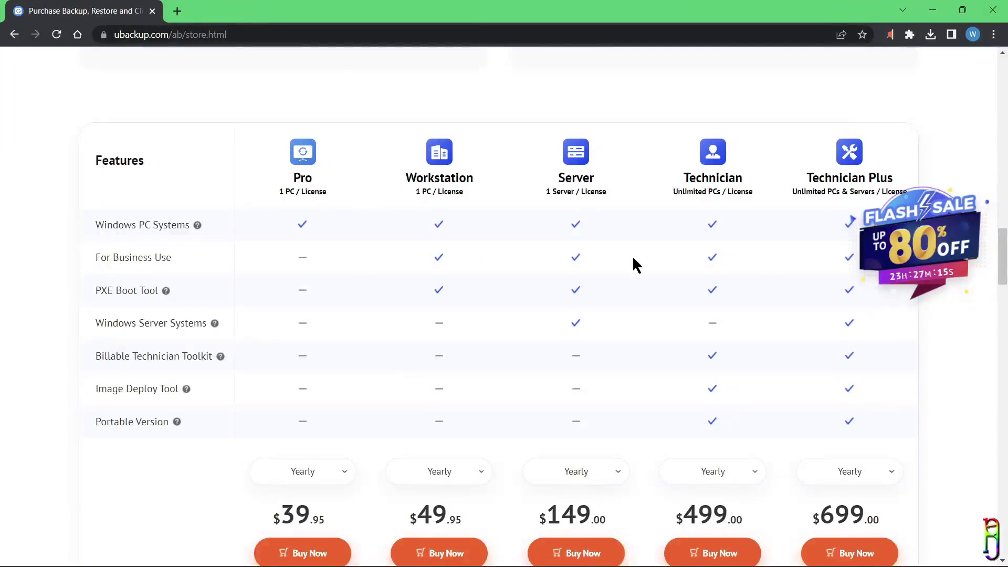
{"action": "scroll", "coordinate": [633, 255], "scroll_direction": "up", "scroll_amount": 15}
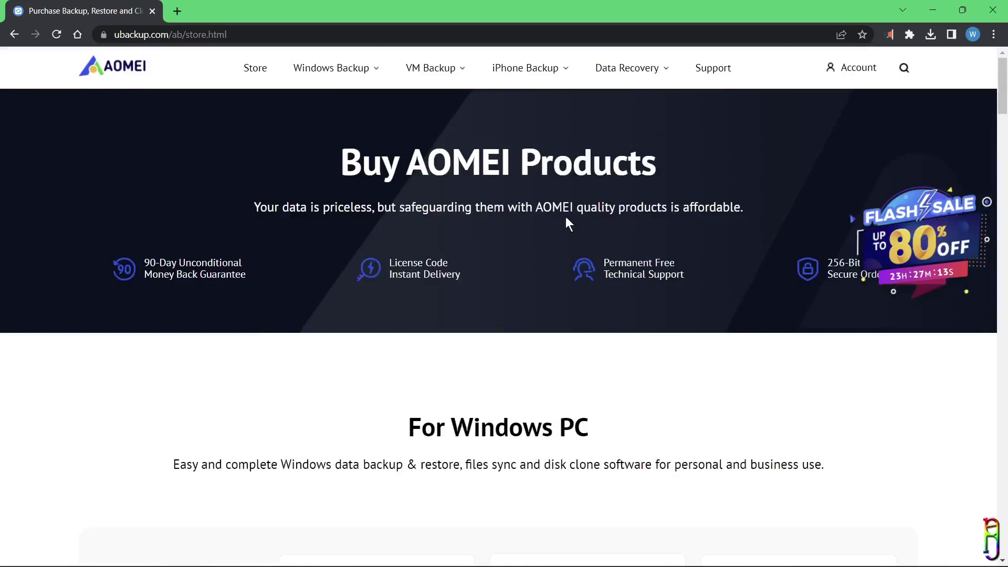
{"action": "mouse_move", "coordinate": [443, 79]}
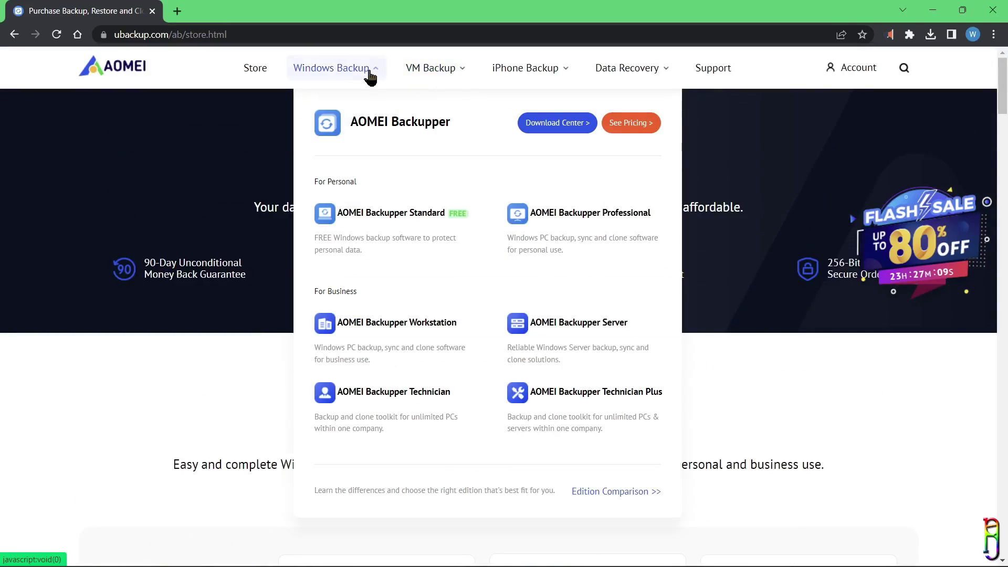
Open the AOMEI Backupper Standard page and highlight Freeware in its comparison column.
{"action": "mouse_move", "coordinate": [580, 71]}
{"action": "mouse_move", "coordinate": [338, 71]}
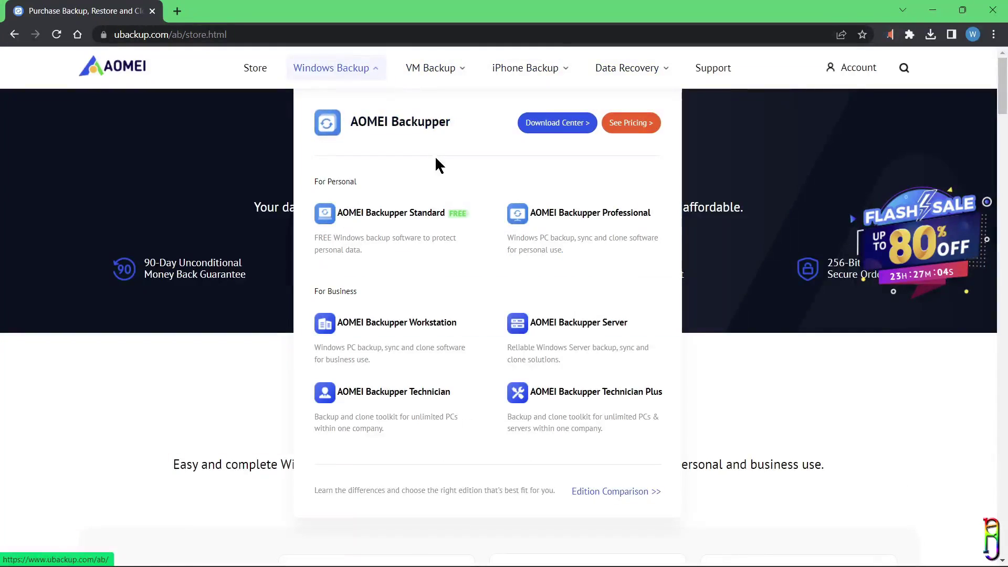
{"action": "left_click", "coordinate": [380, 234]}
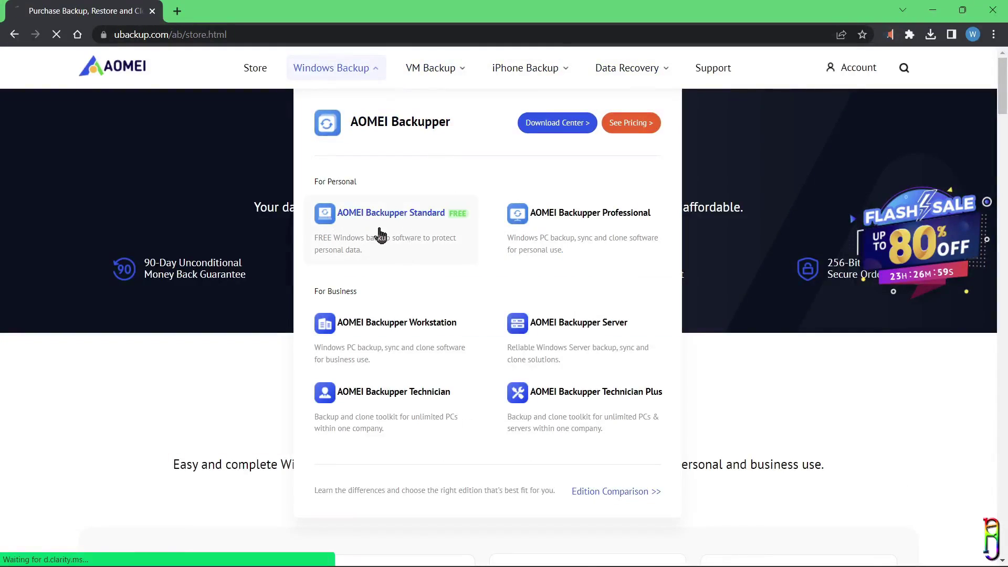
{"action": "scroll", "coordinate": [809, 355], "scroll_direction": "down", "scroll_amount": 5}
{"action": "scroll", "coordinate": [810, 355], "scroll_direction": "down", "scroll_amount": 20}
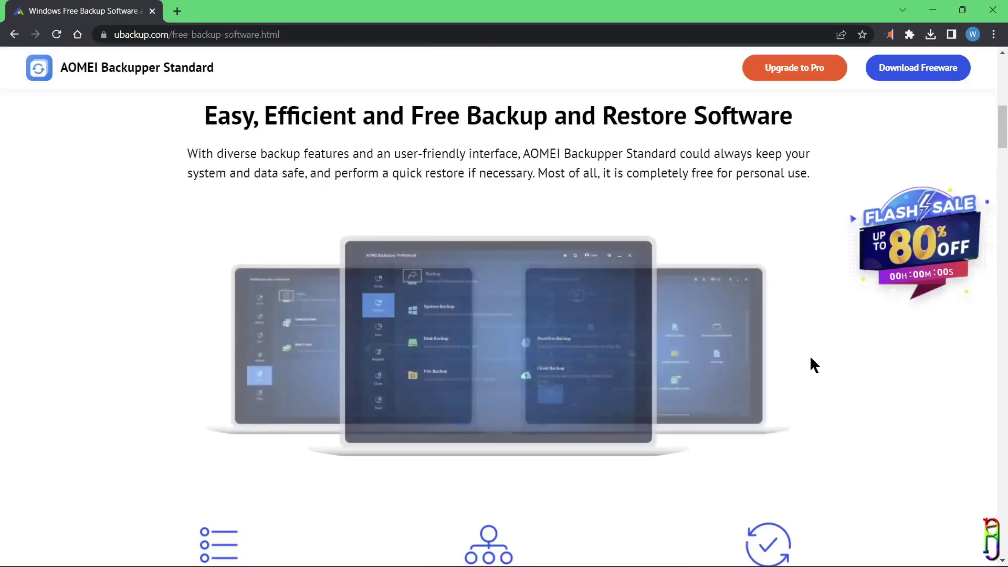
{"action": "scroll", "coordinate": [811, 358], "scroll_direction": "down", "scroll_amount": 15}
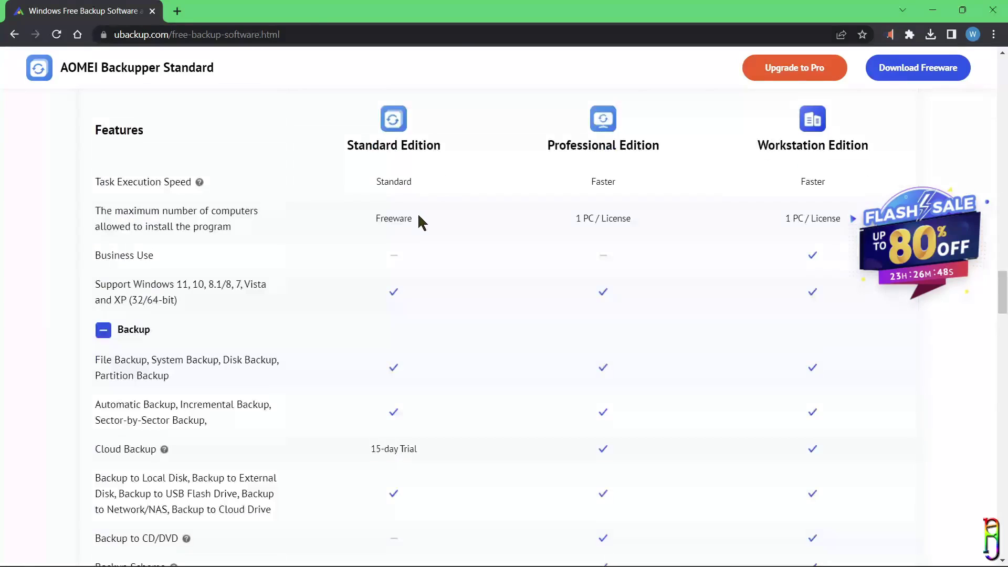
{"action": "left_click_drag", "start_coordinate": [418, 213], "coordinate": [377, 219]}
Highlight Standard's File Backup, Automatic Backup, 15-day Cloud Backup trial and supported destinations.
{"action": "scroll", "coordinate": [538, 321], "scroll_direction": "down", "scroll_amount": 1}
{"action": "scroll", "coordinate": [537, 321], "scroll_direction": "up", "scroll_amount": 1}
{"action": "left_click_drag", "start_coordinate": [189, 303], "coordinate": [90, 289]}
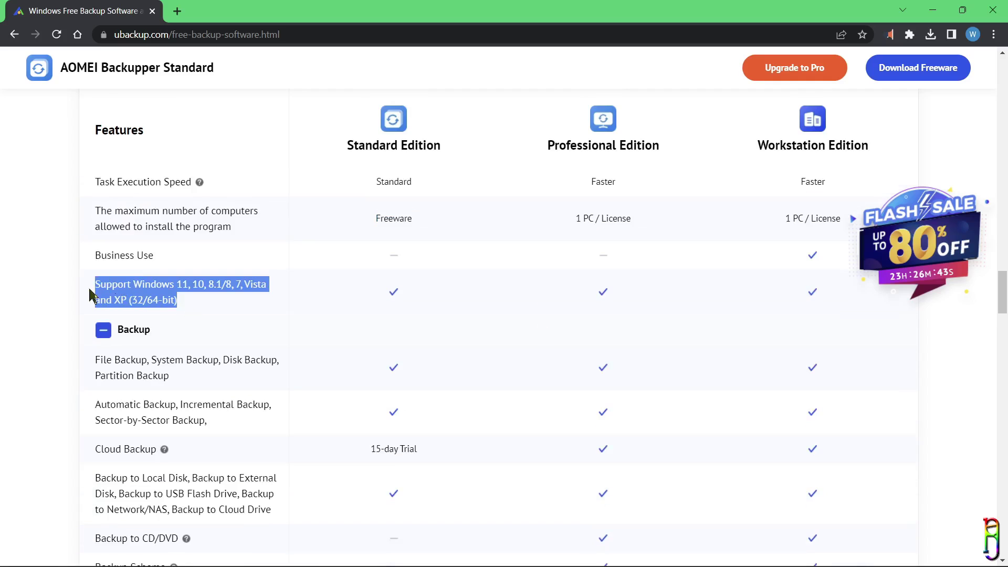
{"action": "triple_click", "coordinate": [265, 371]}
{"action": "triple_click", "coordinate": [266, 428]}
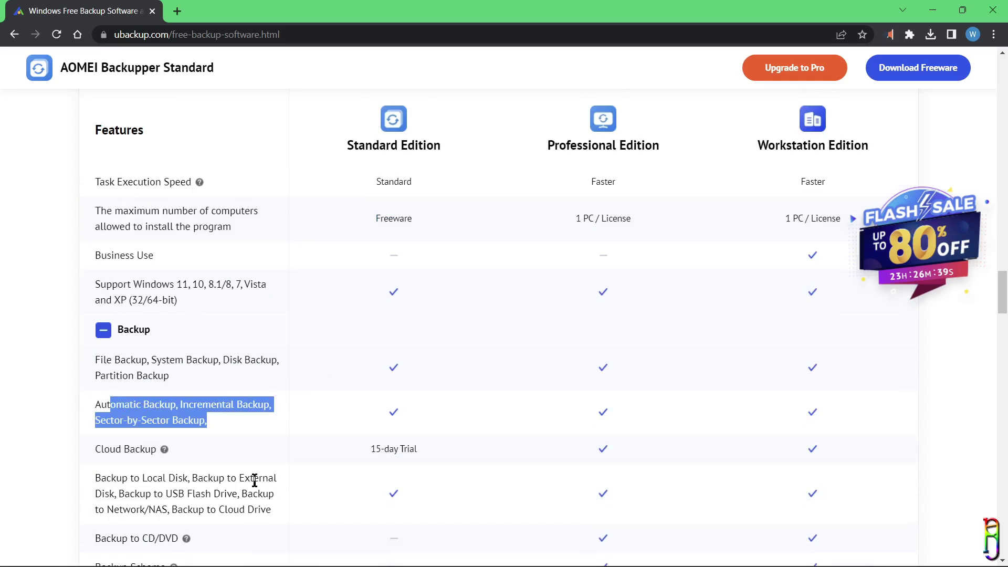
{"action": "left_click", "coordinate": [268, 458]}
{"action": "scroll", "coordinate": [376, 412], "scroll_direction": "down", "scroll_amount": 1}
{"action": "left_click_drag", "start_coordinate": [431, 393], "coordinate": [123, 384]}
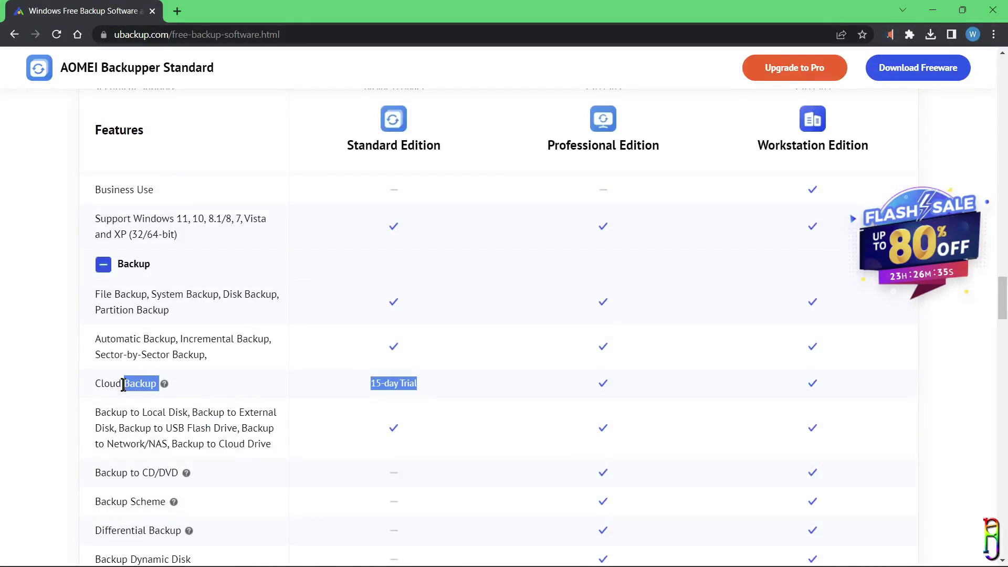
{"action": "left_click", "coordinate": [354, 417]}
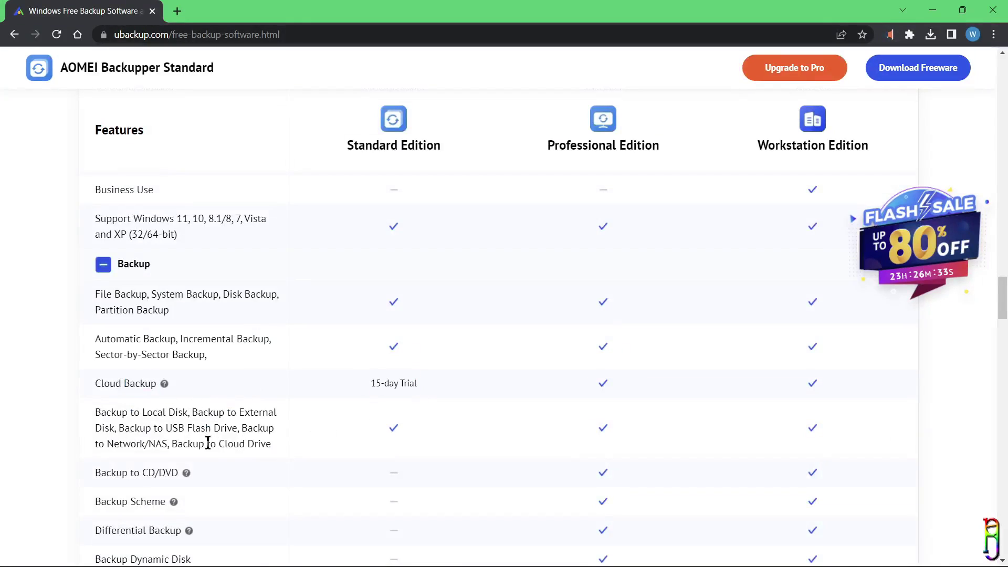
{"action": "left_click_drag", "start_coordinate": [272, 447], "coordinate": [101, 412]}
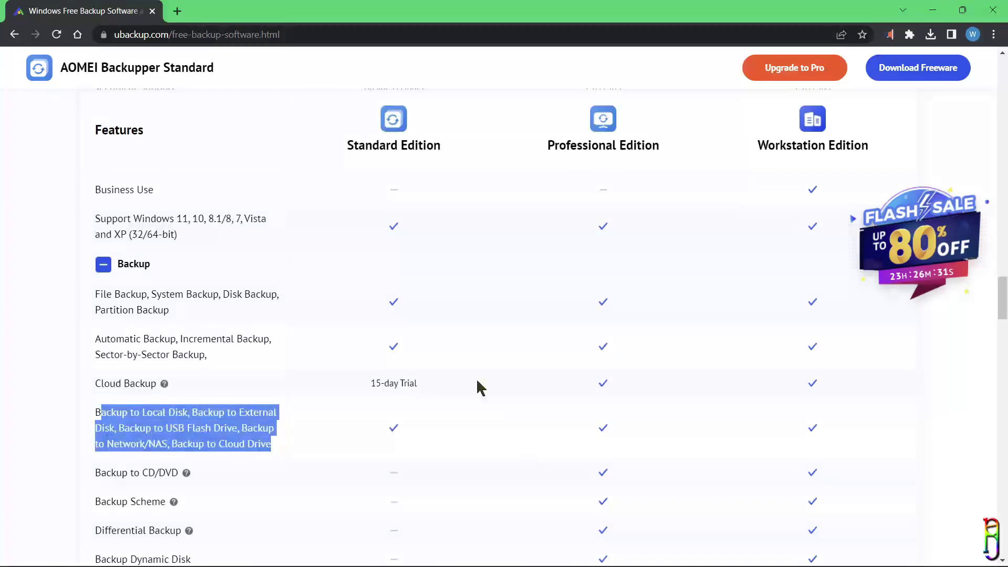
Highlight features missing from Standard and its slower task speed versus Professional and Workstation.
{"action": "scroll", "coordinate": [558, 383], "scroll_direction": "down", "scroll_amount": 1}
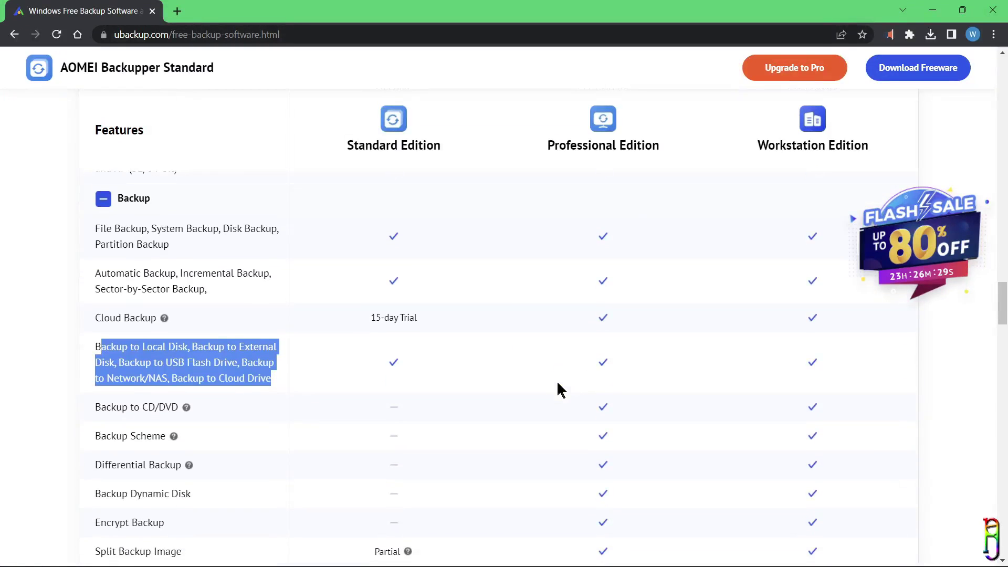
{"action": "scroll", "coordinate": [565, 420], "scroll_direction": "down", "scroll_amount": 2}
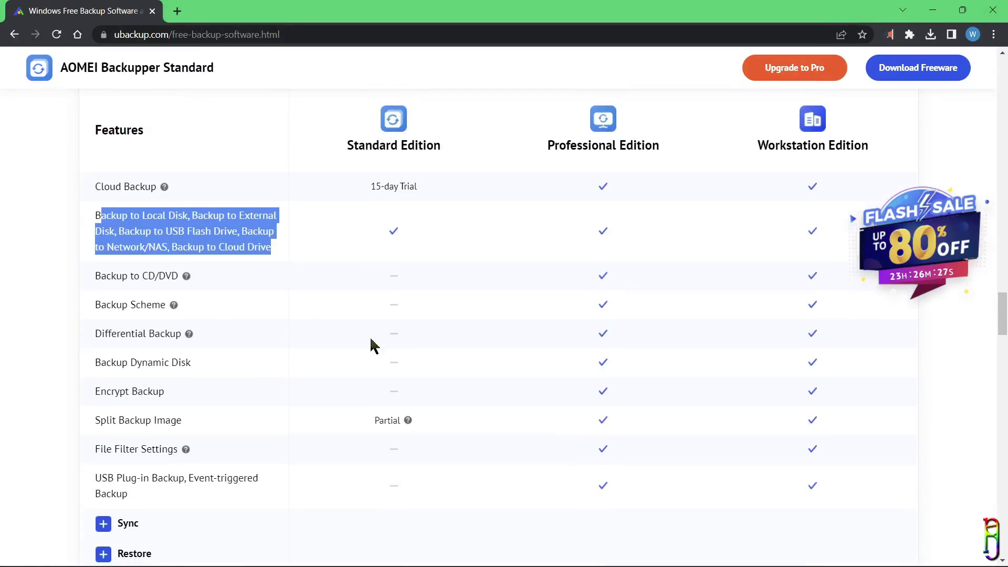
{"action": "left_click_drag", "start_coordinate": [85, 278], "coordinate": [283, 496]}
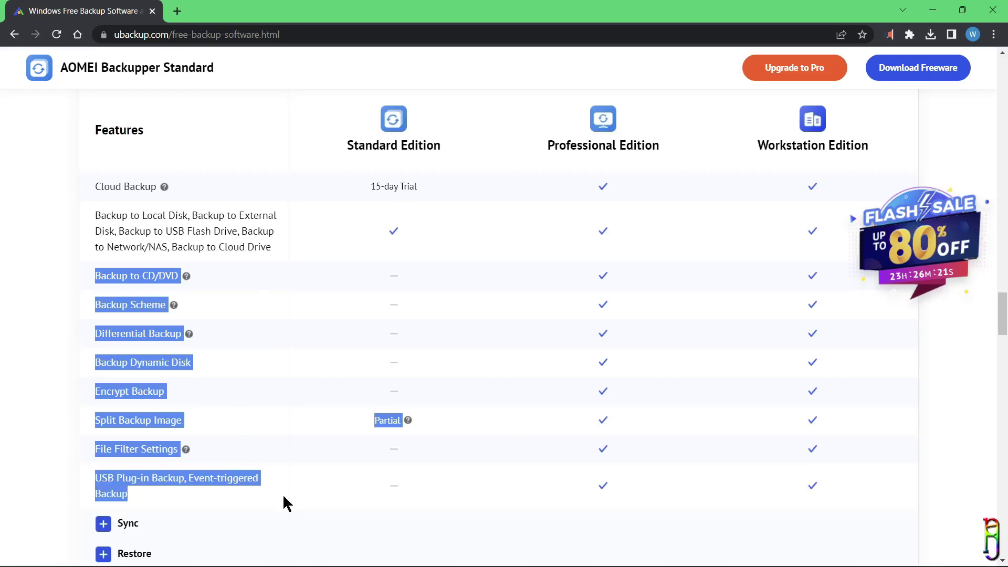
{"action": "scroll", "coordinate": [345, 498], "scroll_direction": "down", "scroll_amount": 3}
{"action": "scroll", "coordinate": [474, 505], "scroll_direction": "up", "scroll_amount": 10}
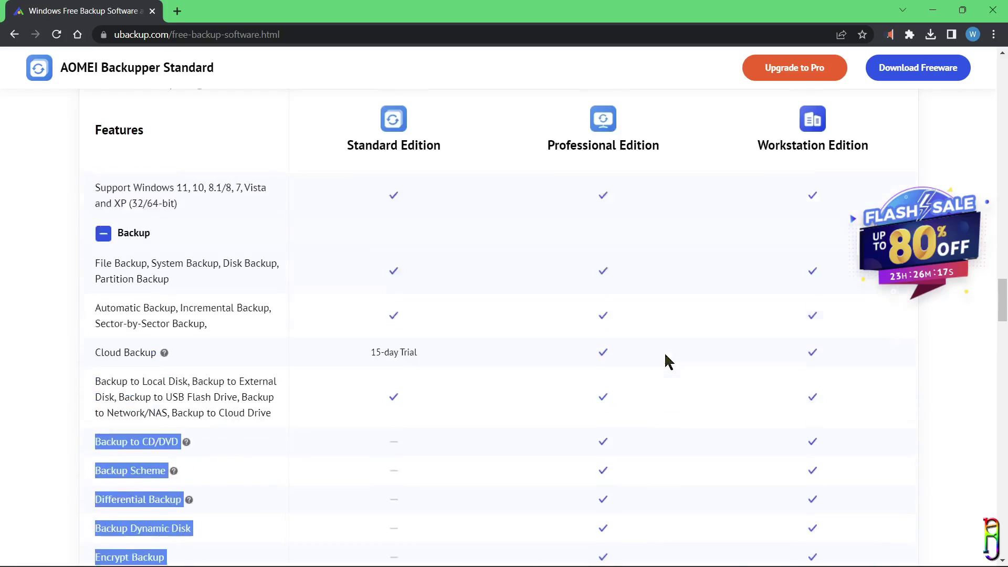
{"action": "left_click_drag", "start_coordinate": [450, 314], "coordinate": [361, 310]}
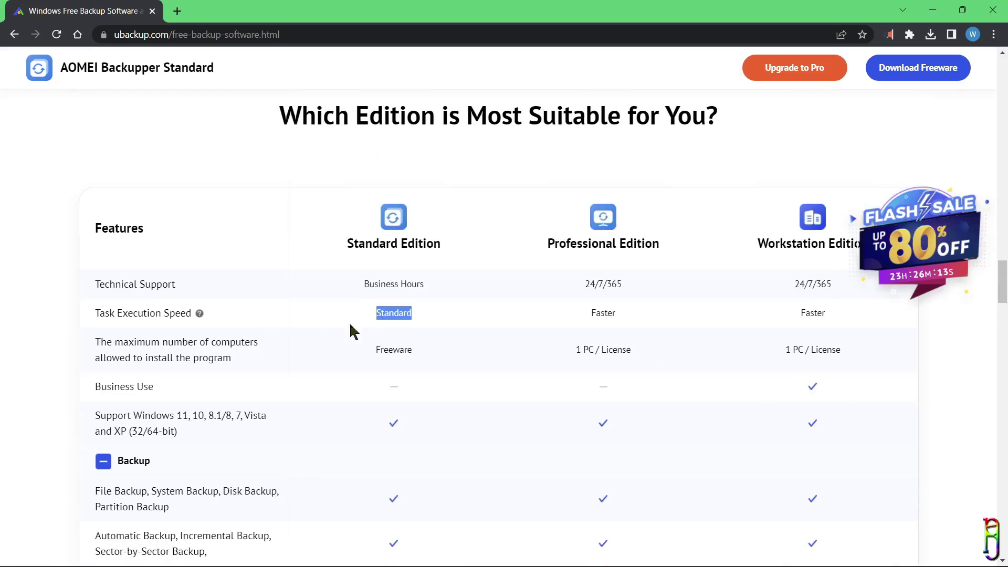
{"action": "left_click_drag", "start_coordinate": [649, 313], "coordinate": [553, 315]}
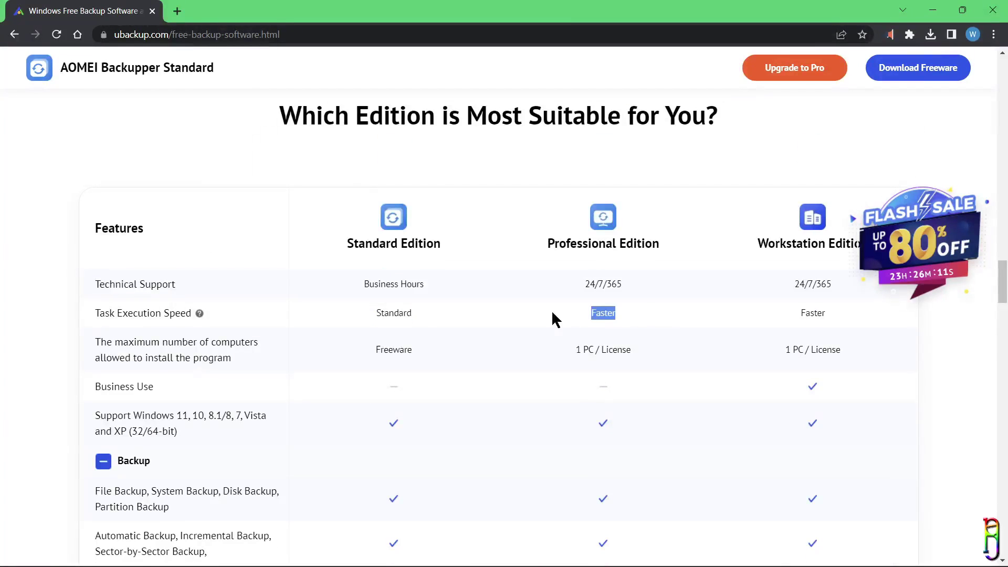
{"action": "left_click_drag", "start_coordinate": [852, 325], "coordinate": [790, 314]}
Download the free AOMEIBackupperStd.exe installer and launch it from the downloads list.
{"action": "scroll", "coordinate": [723, 401], "scroll_direction": "down", "scroll_amount": 15}
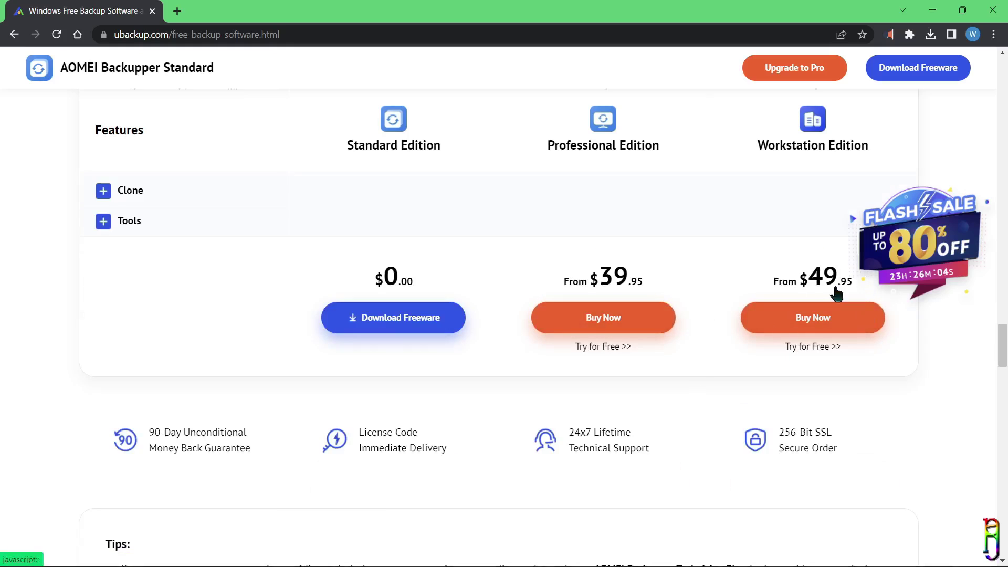
{"action": "scroll", "coordinate": [562, 420], "scroll_direction": "up", "scroll_amount": 15}
{"action": "scroll", "coordinate": [564, 409], "scroll_direction": "up", "scroll_amount": 15}
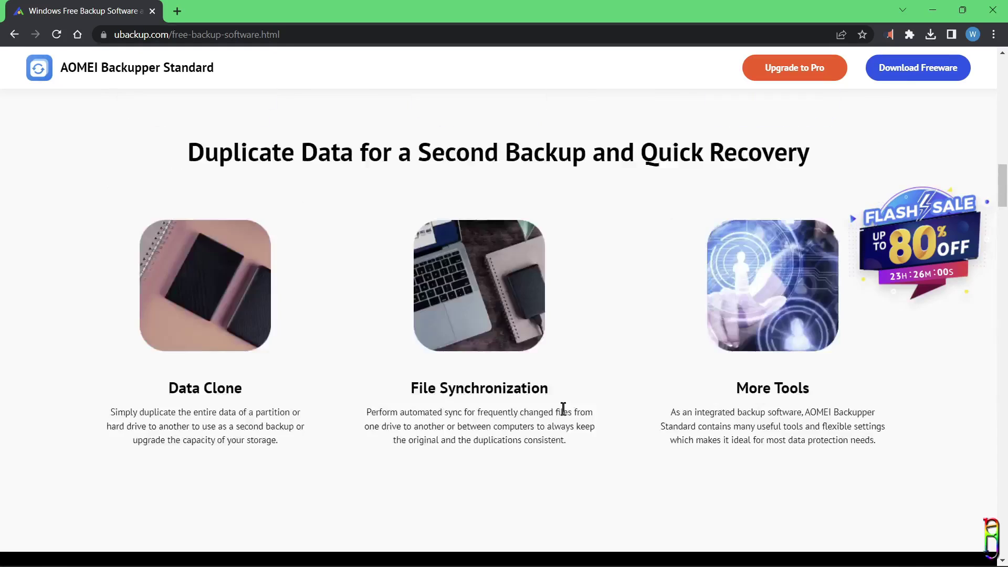
{"action": "scroll", "coordinate": [577, 418], "scroll_direction": "down", "scroll_amount": 1}
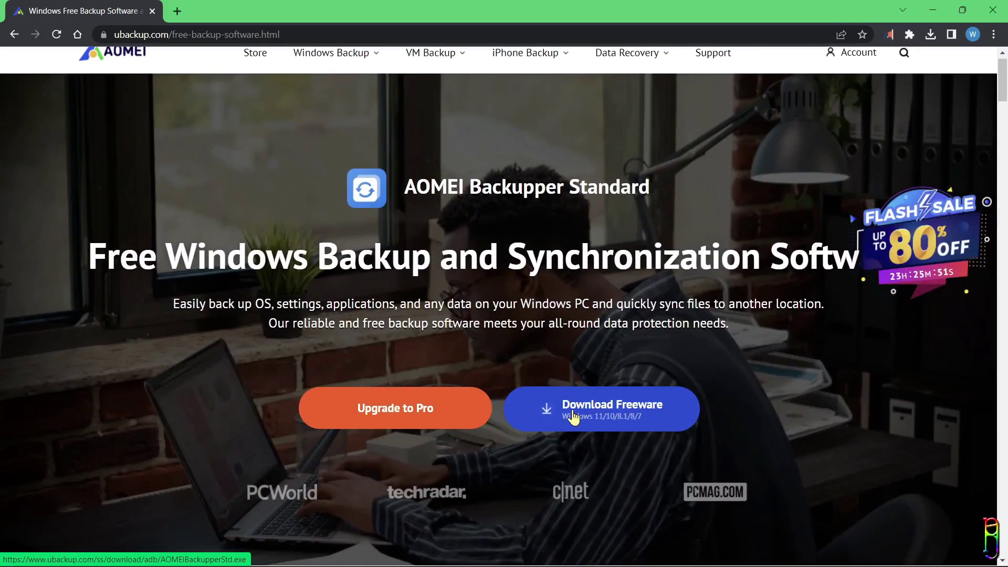
{"action": "left_click", "coordinate": [573, 418]}
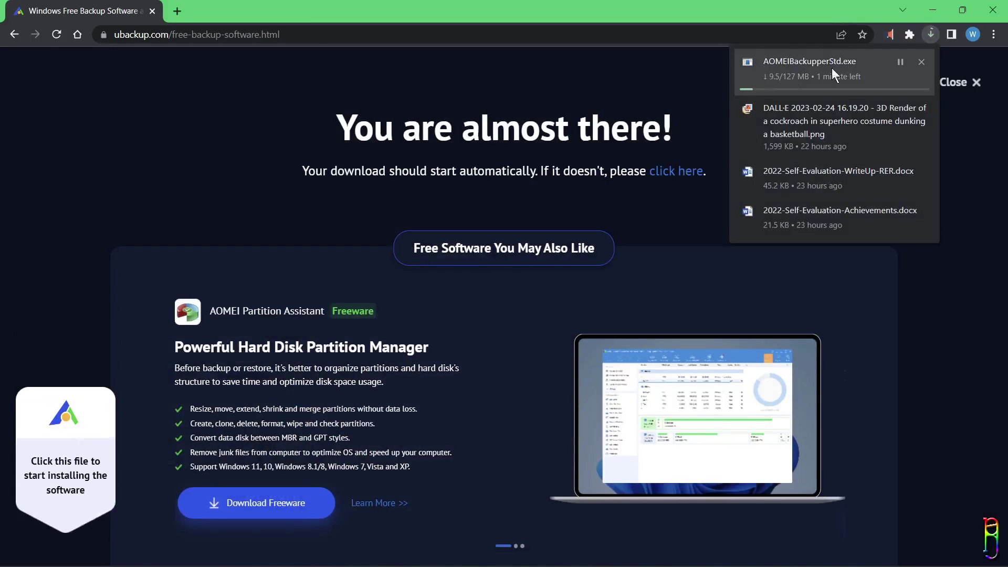
{"action": "left_click", "coordinate": [930, 34]}
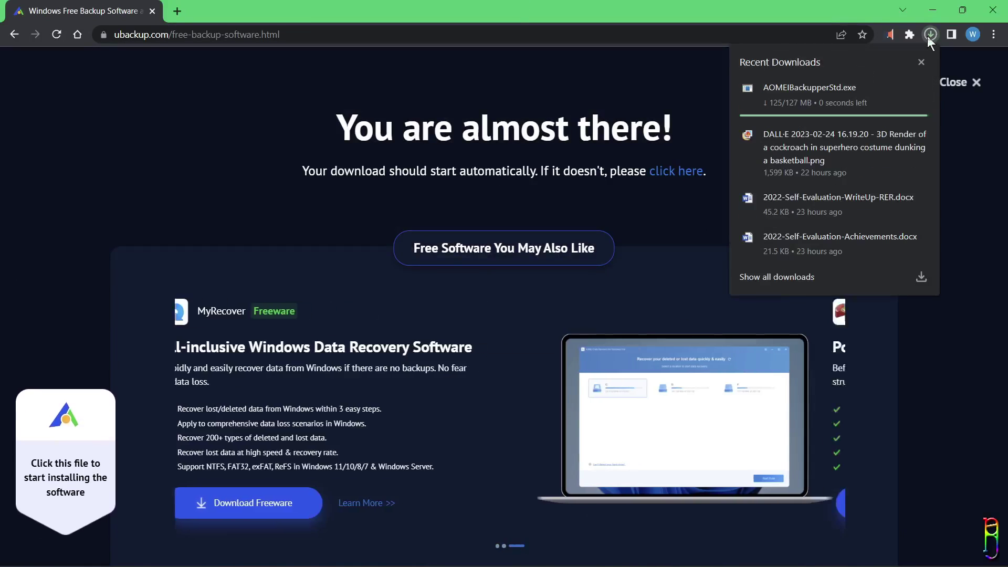
Run AOMEIBackupperStd.exe in English, decline the Pro trial, and install AOMEI Backupper Standard.
{"action": "left_click", "coordinate": [910, 85]}
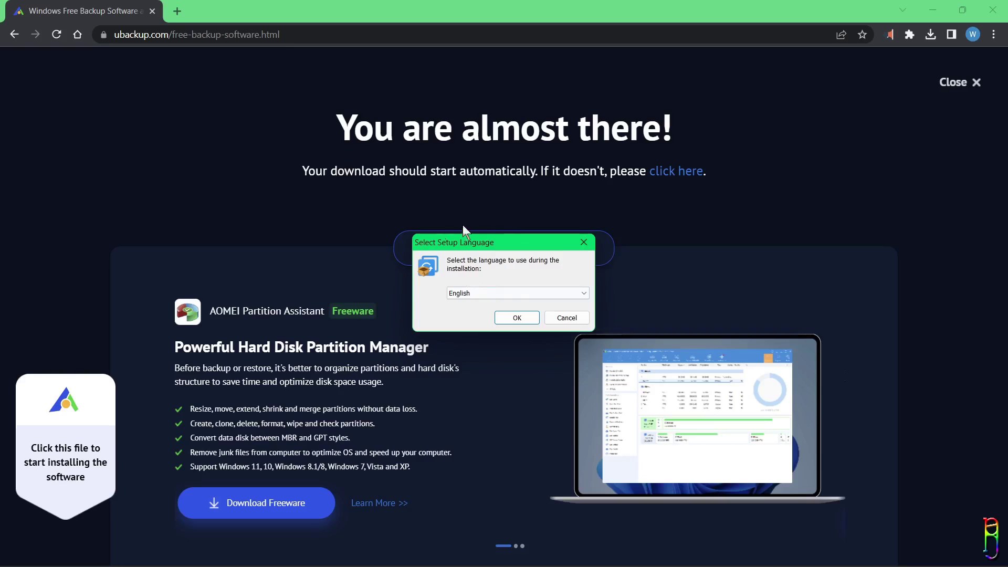
{"action": "left_click", "coordinate": [518, 318]}
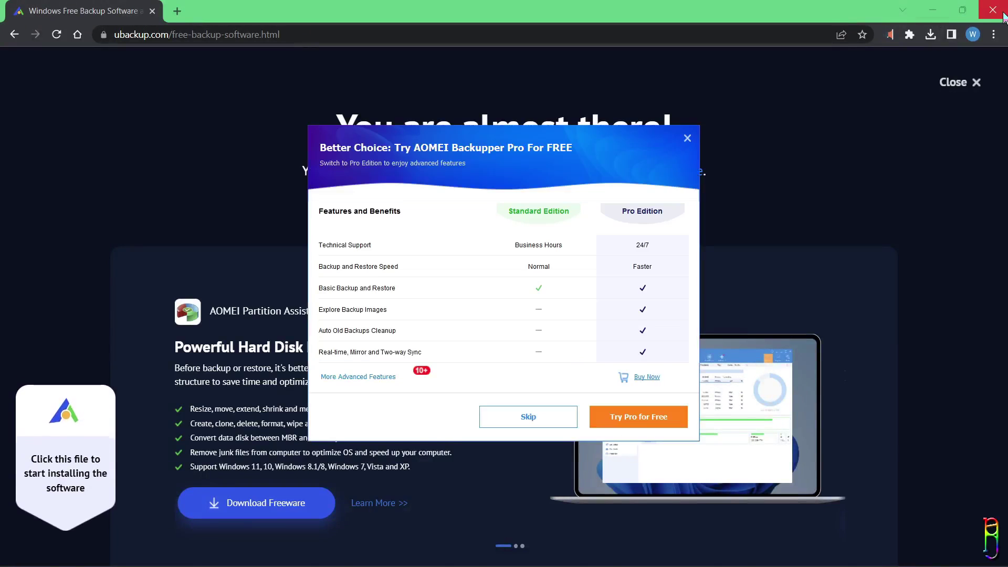
{"action": "left_click", "coordinate": [939, 11]}
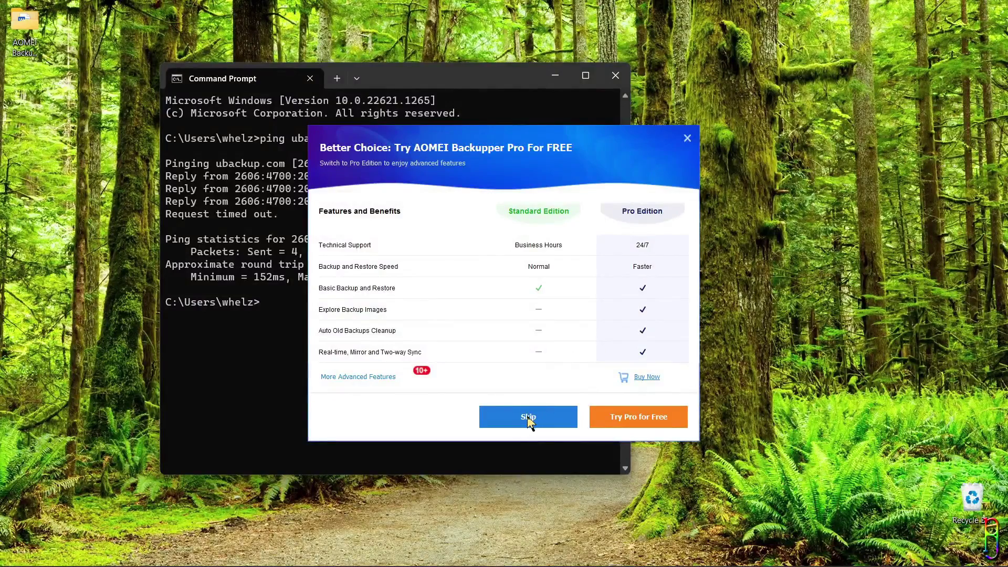
{"action": "left_click", "coordinate": [528, 418]}
{"action": "left_click", "coordinate": [615, 75]}
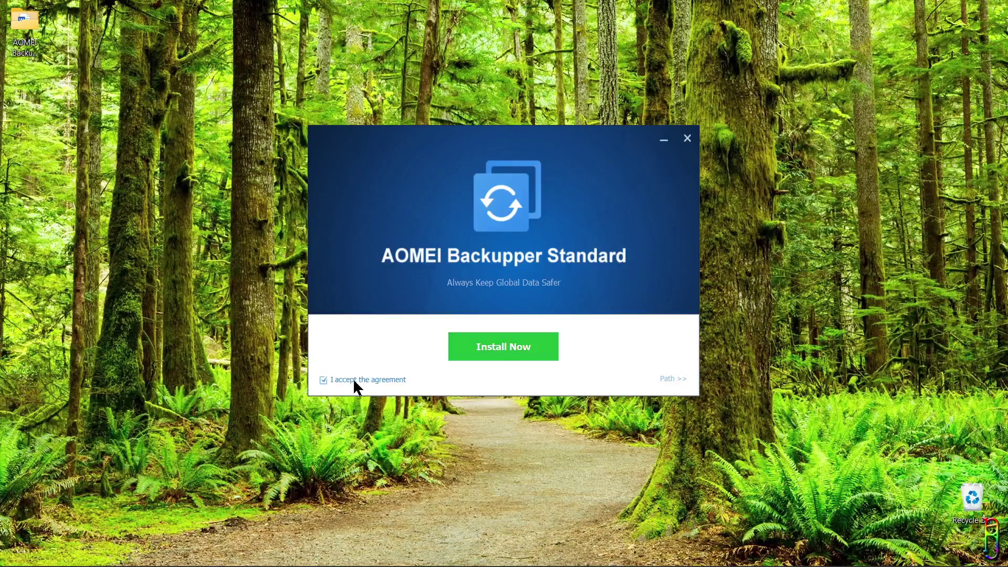
{"action": "left_click", "coordinate": [506, 347]}
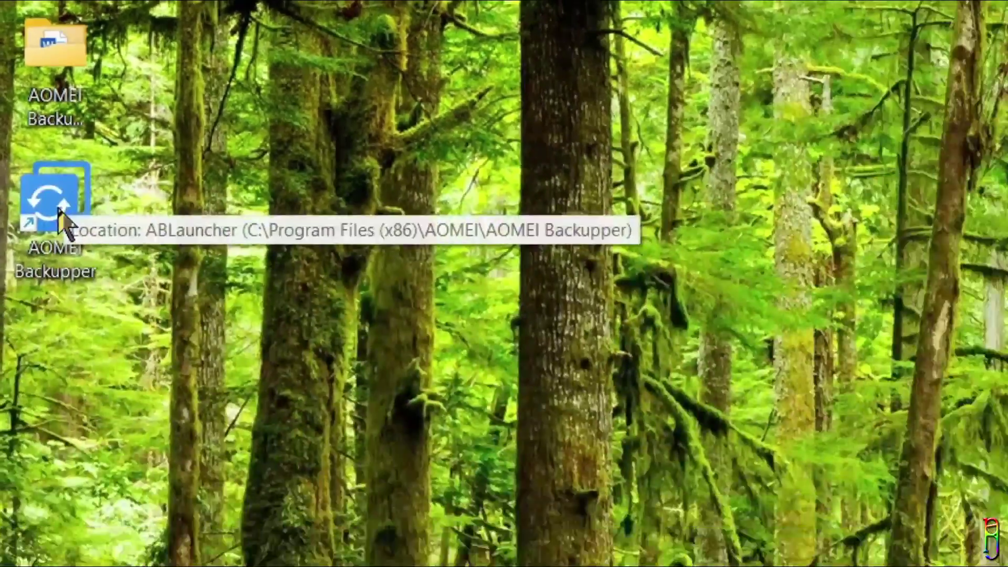
Launch AOMEI Backupper from its desktop shortcut and dismiss the new-customer upgrade offer.
{"action": "double_click", "coordinate": [82, 294]}
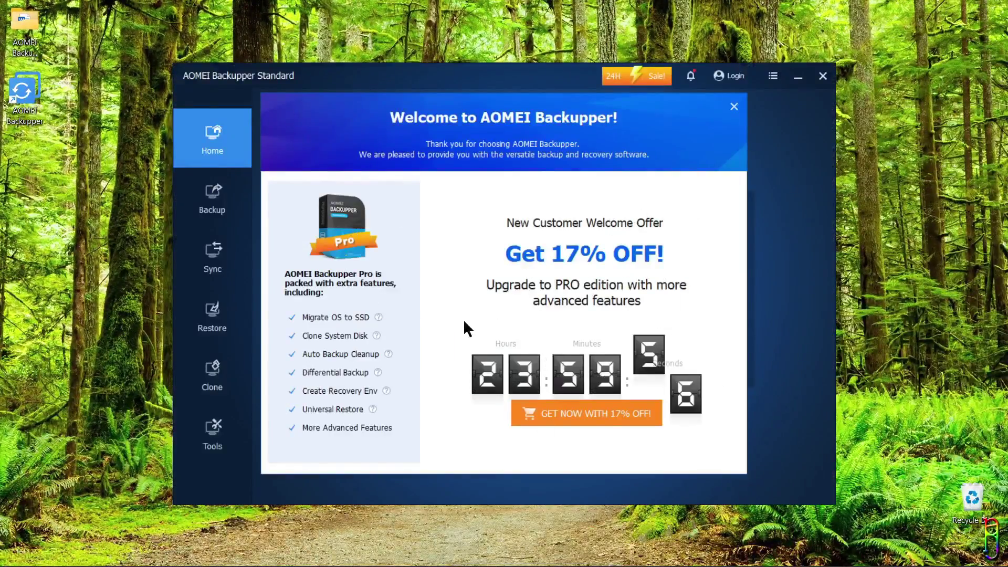
{"action": "left_click", "coordinate": [734, 106]}
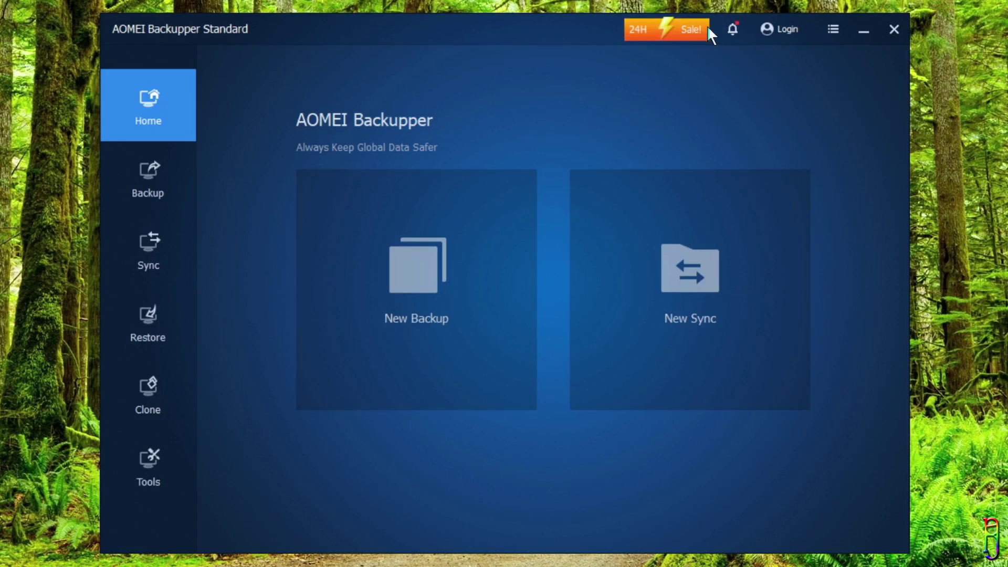
{"action": "left_click", "coordinate": [830, 31]}
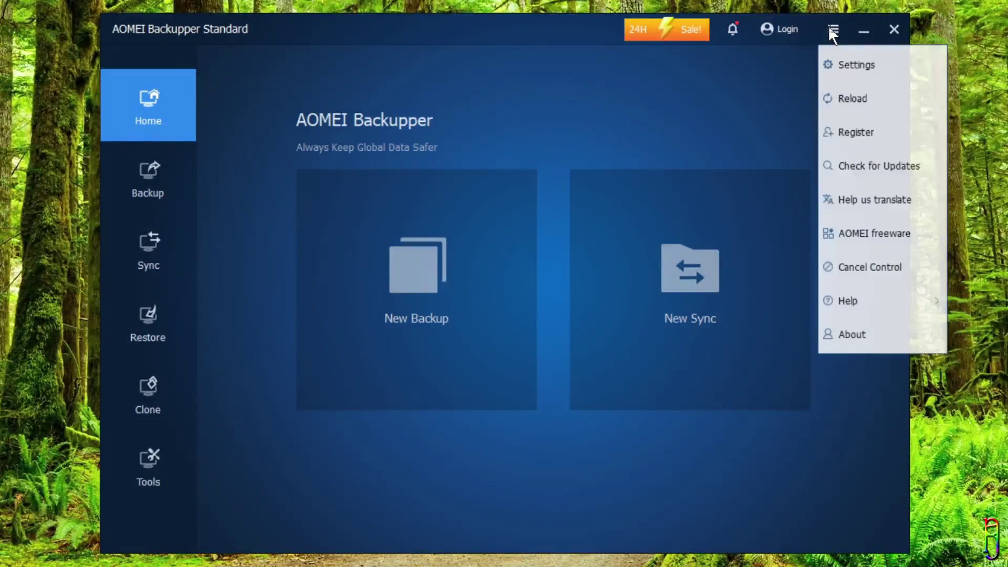
{"action": "left_click", "coordinate": [855, 68]}
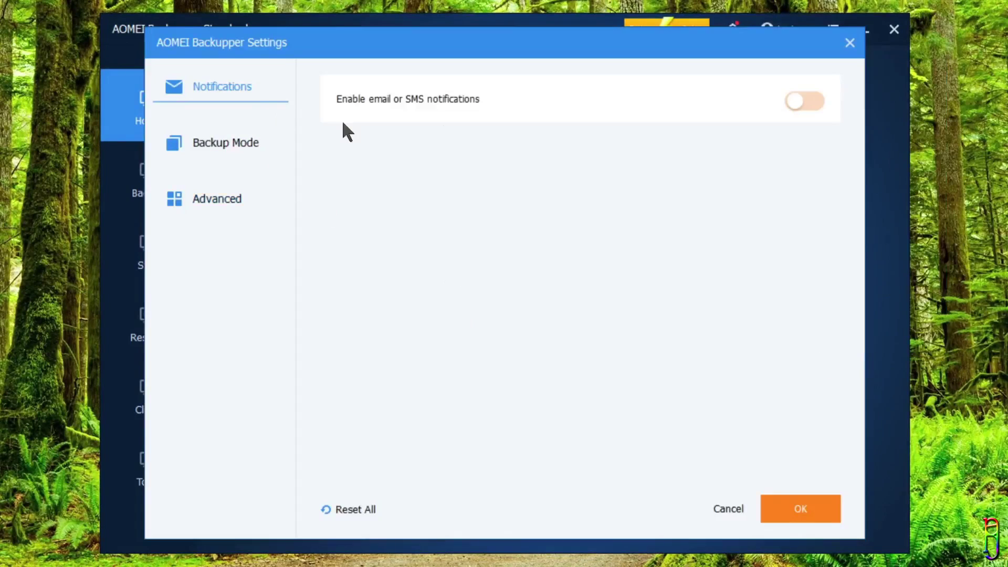
{"action": "left_click", "coordinate": [229, 143]}
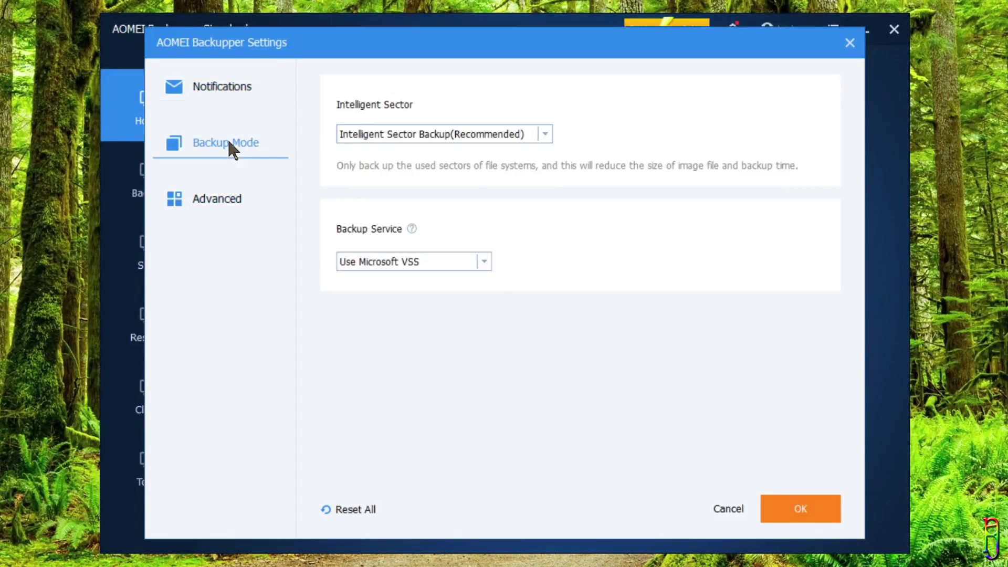
{"action": "left_click", "coordinate": [544, 135]}
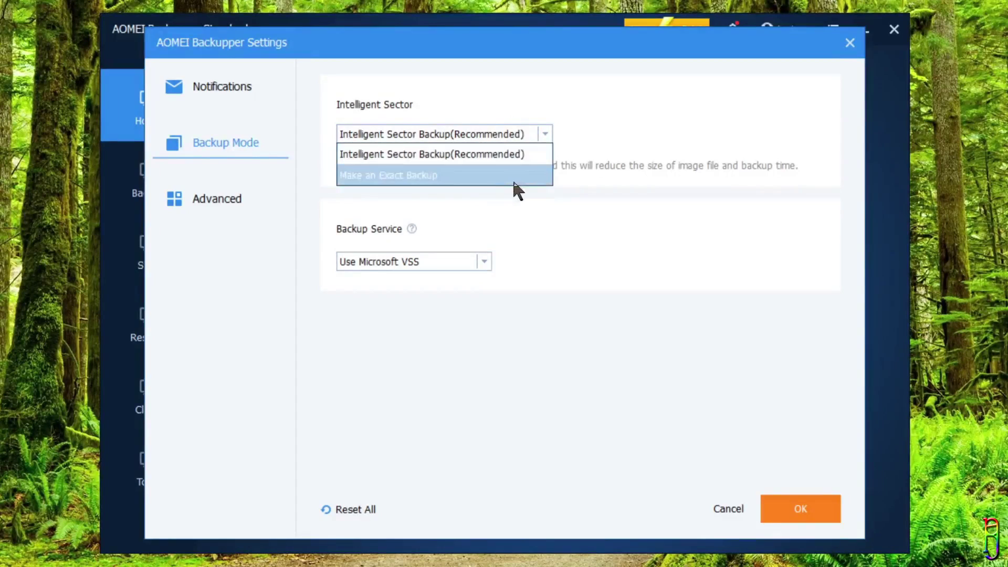
{"action": "left_click", "coordinate": [609, 121]}
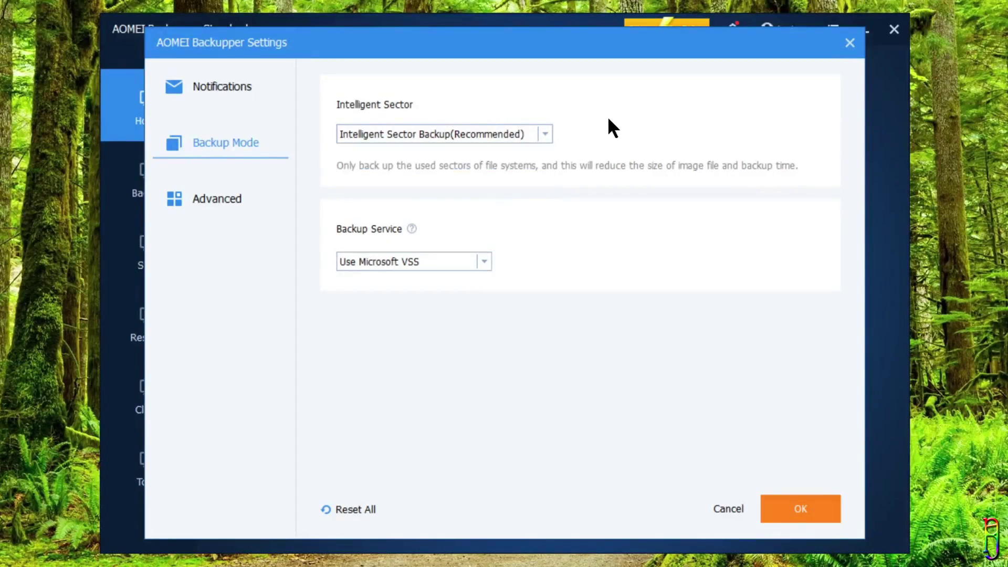
{"action": "left_click", "coordinate": [484, 261]}
{"action": "key", "text": "Down"}
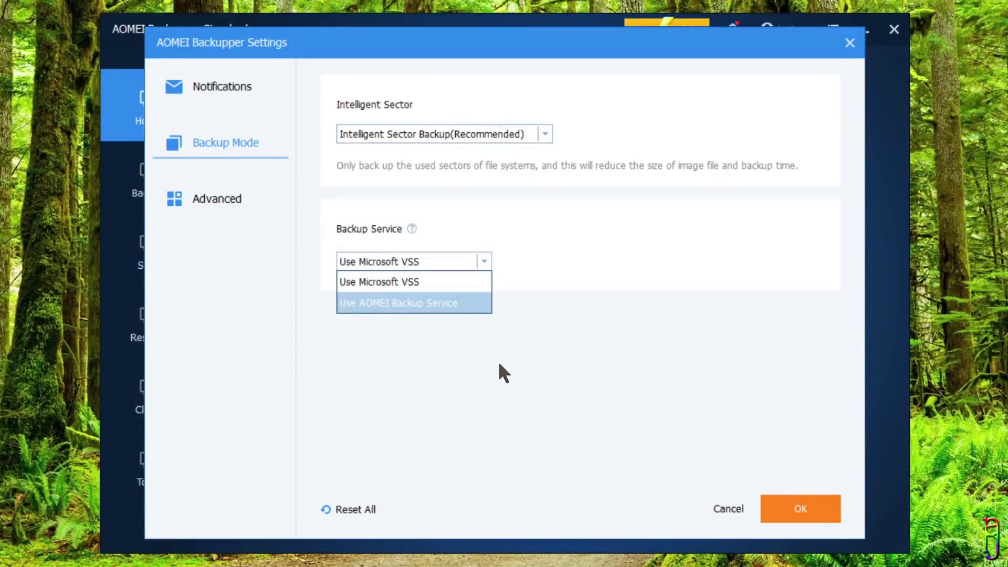
{"action": "key", "text": "Escape"}
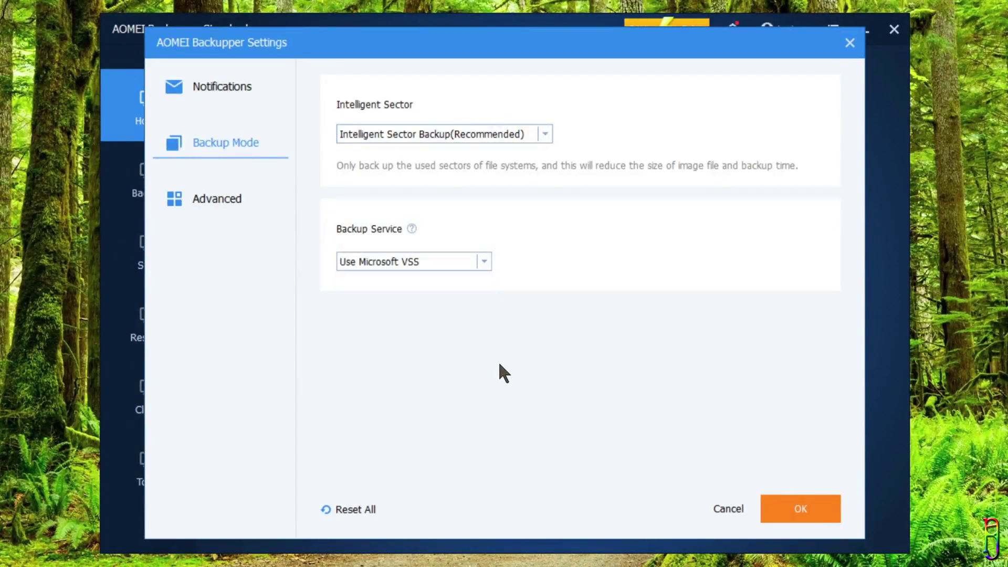
{"action": "left_click", "coordinate": [219, 203]}
{"action": "left_click", "coordinate": [488, 131]}
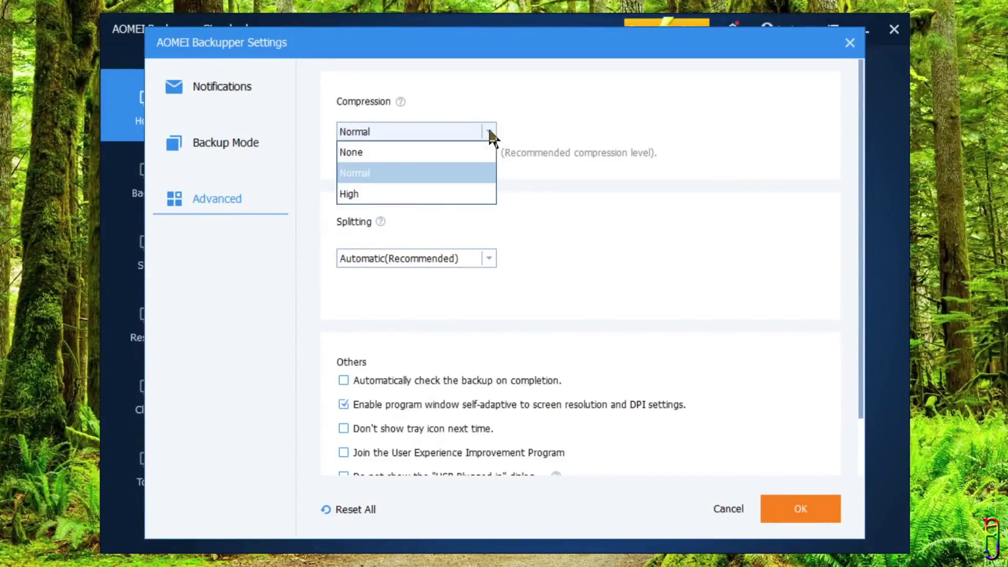
{"action": "left_click", "coordinate": [603, 147]}
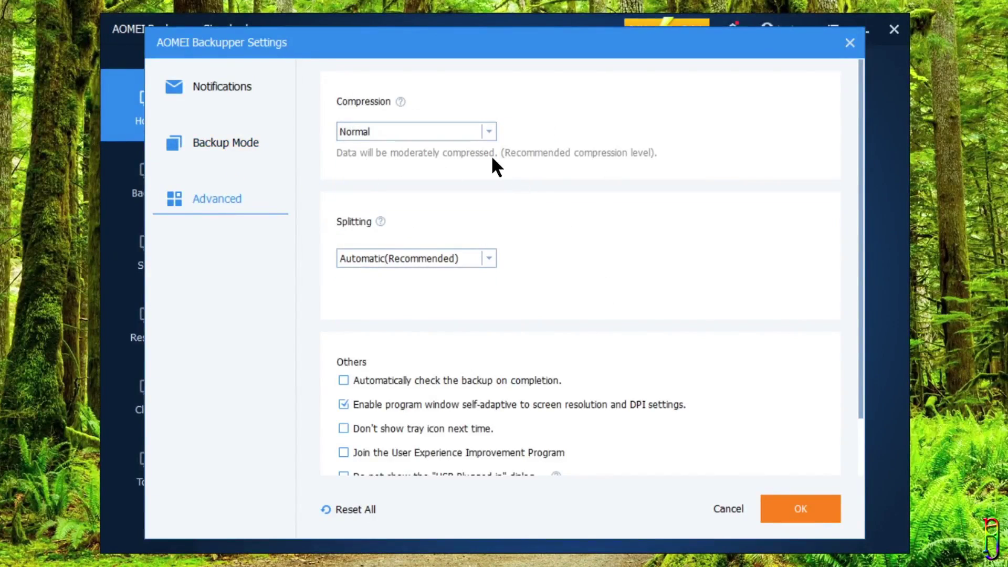
{"action": "left_click", "coordinate": [488, 258]}
{"action": "left_click", "coordinate": [442, 299]}
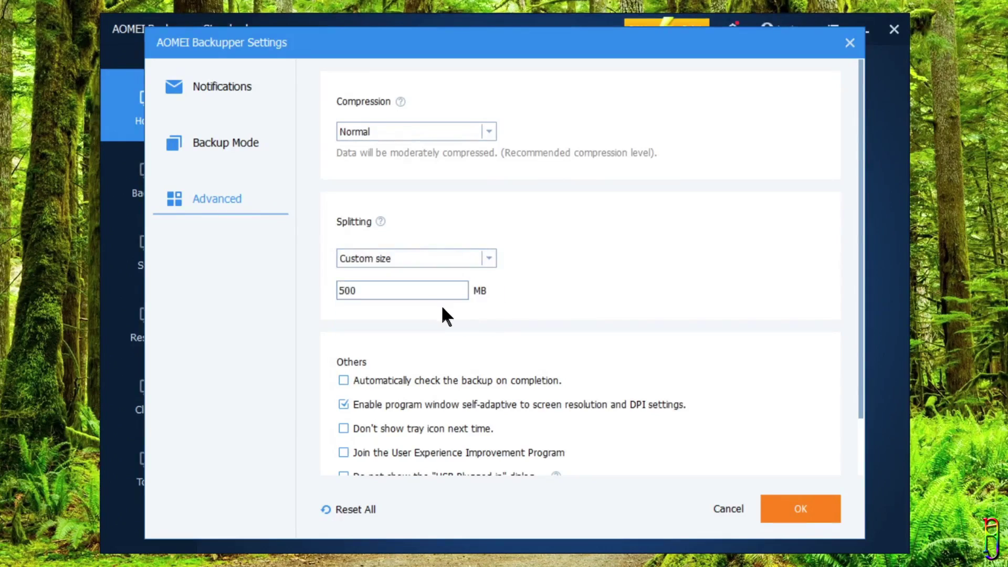
{"action": "left_click_drag", "start_coordinate": [383, 294], "coordinate": [209, 285]}
{"action": "left_click", "coordinate": [489, 258]}
{"action": "left_click", "coordinate": [439, 321]}
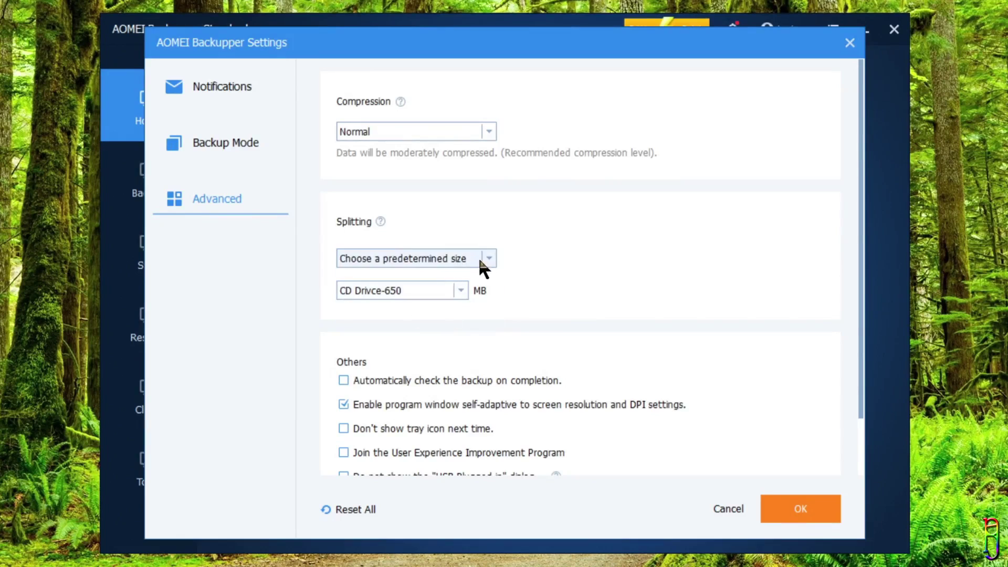
{"action": "left_click", "coordinate": [489, 258]}
{"action": "left_click", "coordinate": [427, 278]}
{"action": "scroll", "coordinate": [629, 273], "scroll_direction": "down", "scroll_amount": 3}
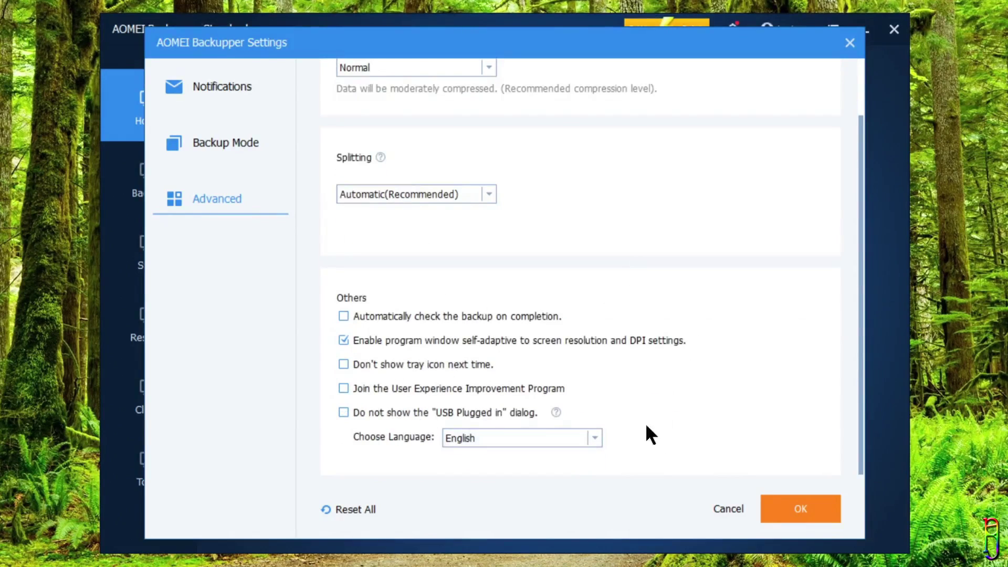
{"action": "left_click", "coordinate": [726, 508]}
{"action": "left_click", "coordinate": [833, 30]}
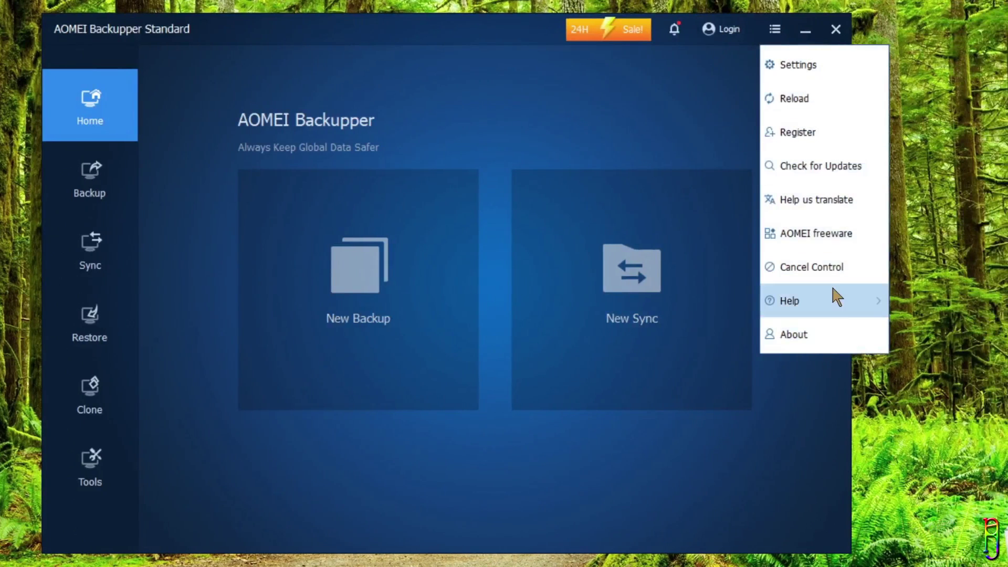
Open the AOMEI Backupper Features page from Help > Tutorials and scroll through it.
{"action": "mouse_move", "coordinate": [833, 289]}
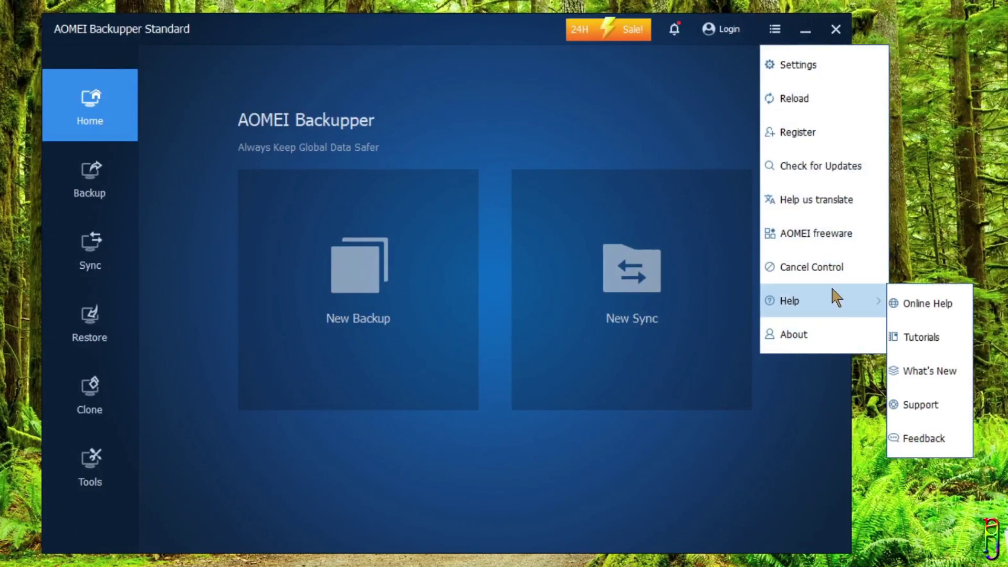
{"action": "left_click", "coordinate": [928, 346]}
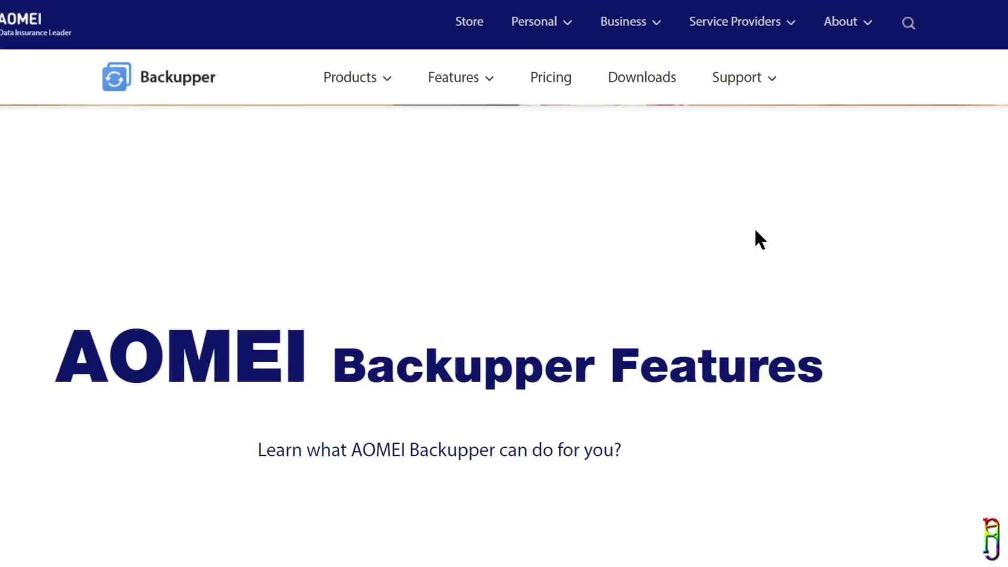
{"action": "scroll", "coordinate": [754, 234], "scroll_direction": "down", "scroll_amount": 10}
{"action": "scroll", "coordinate": [642, 415], "scroll_direction": "down", "scroll_amount": 5}
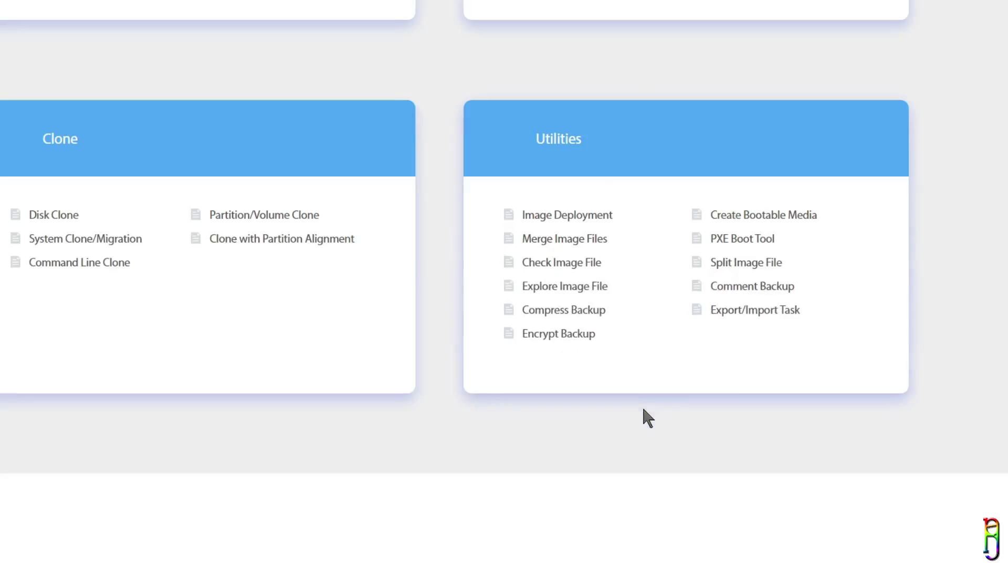
{"action": "scroll", "coordinate": [504, 450], "scroll_direction": "up", "scroll_amount": 8}
{"action": "scroll", "coordinate": [502, 444], "scroll_direction": "up", "scroll_amount": 2}
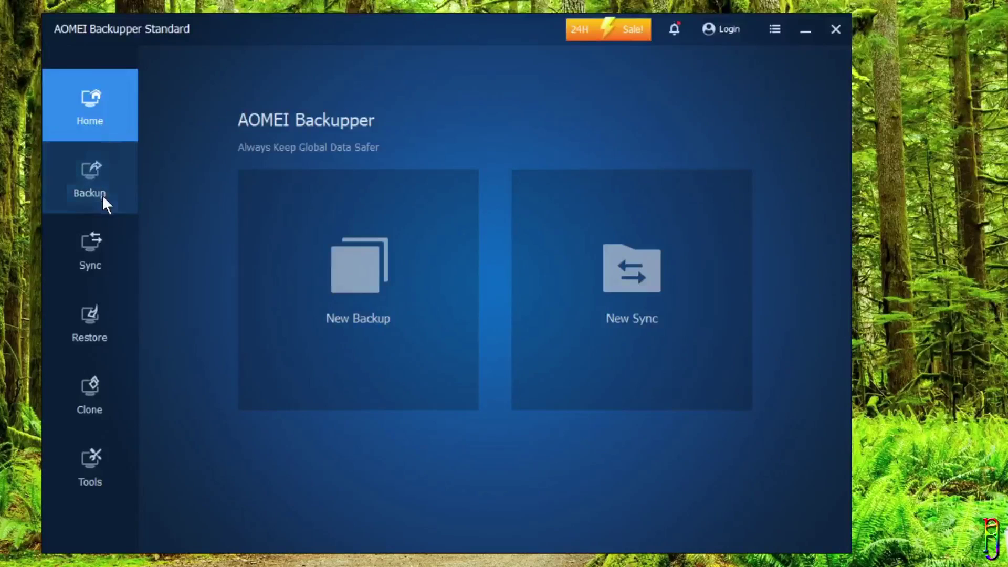
Start a System Backup and review its destination choices, leaving C:\ unchanged.
{"action": "left_click", "coordinate": [101, 191]}
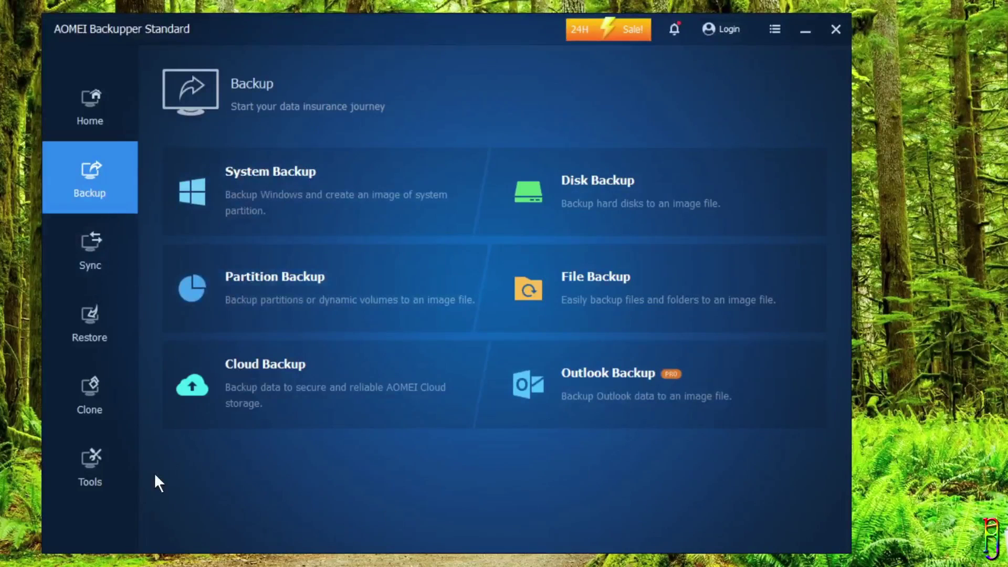
{"action": "left_click", "coordinate": [325, 195]}
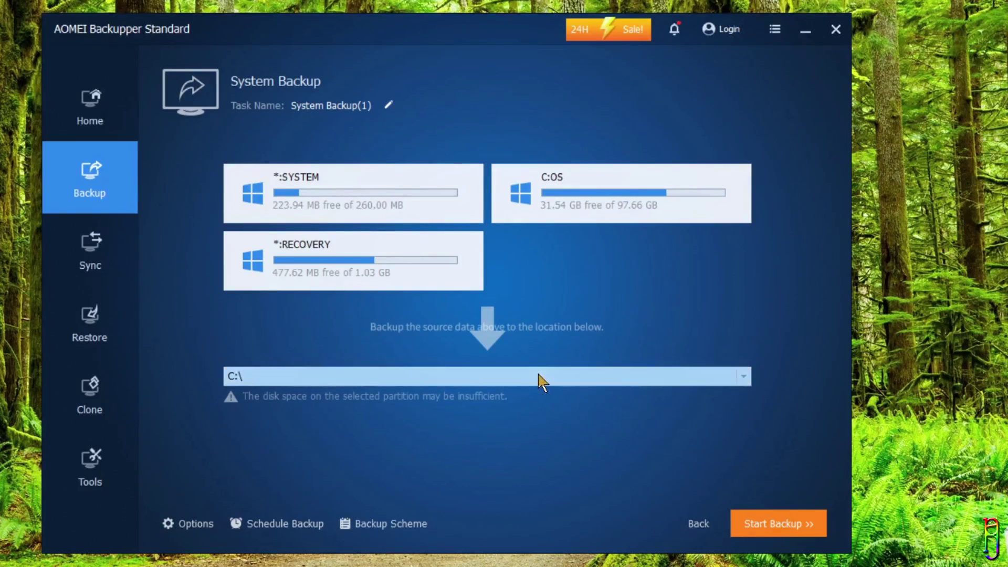
{"action": "left_click", "coordinate": [541, 379]}
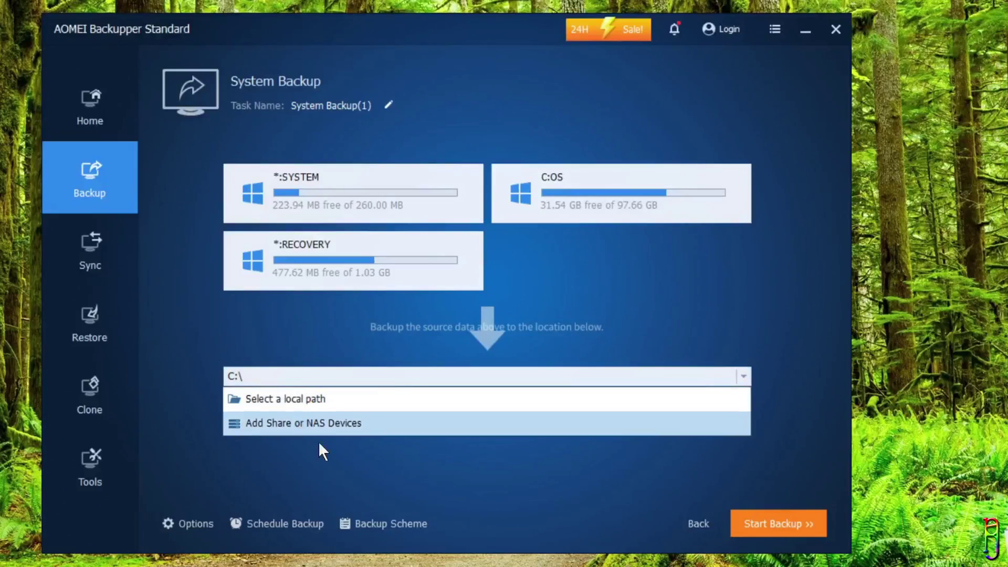
{"action": "left_click", "coordinate": [481, 477]}
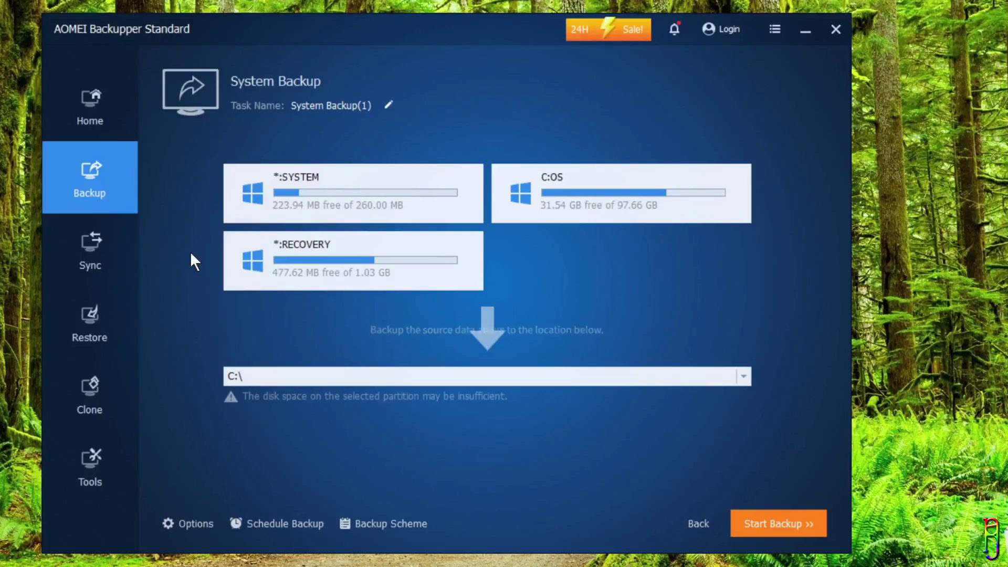
Start a Disk Backup, browse the disks without adding one, and view its destination choices.
{"action": "left_click", "coordinate": [90, 185]}
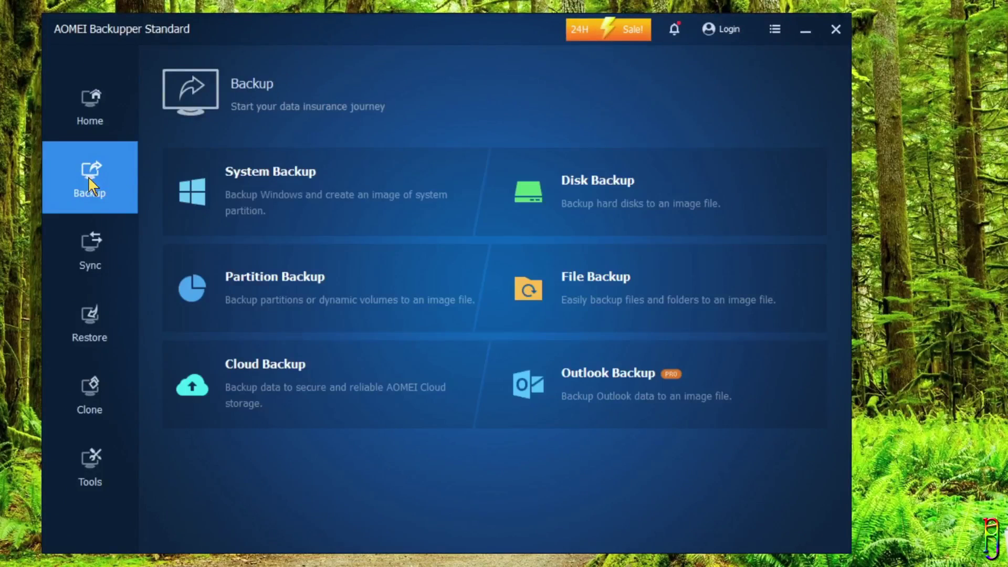
{"action": "left_click", "coordinate": [651, 190]}
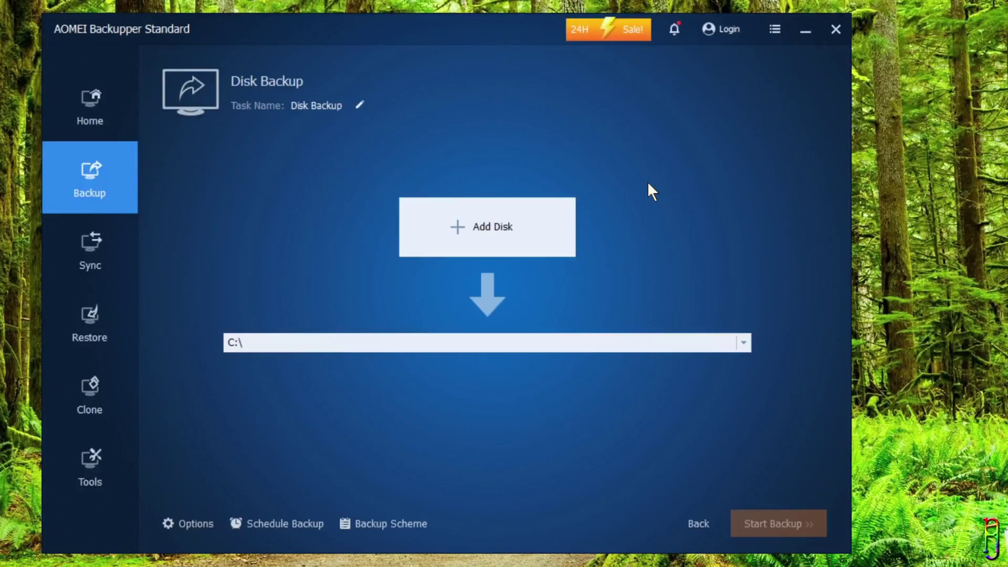
{"action": "left_click", "coordinate": [502, 227]}
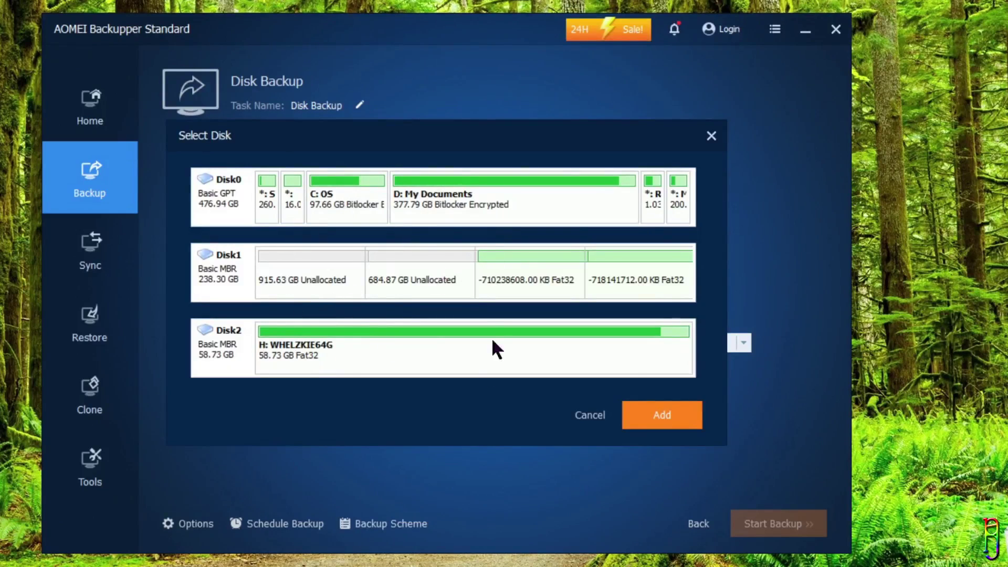
{"action": "left_click", "coordinate": [592, 415]}
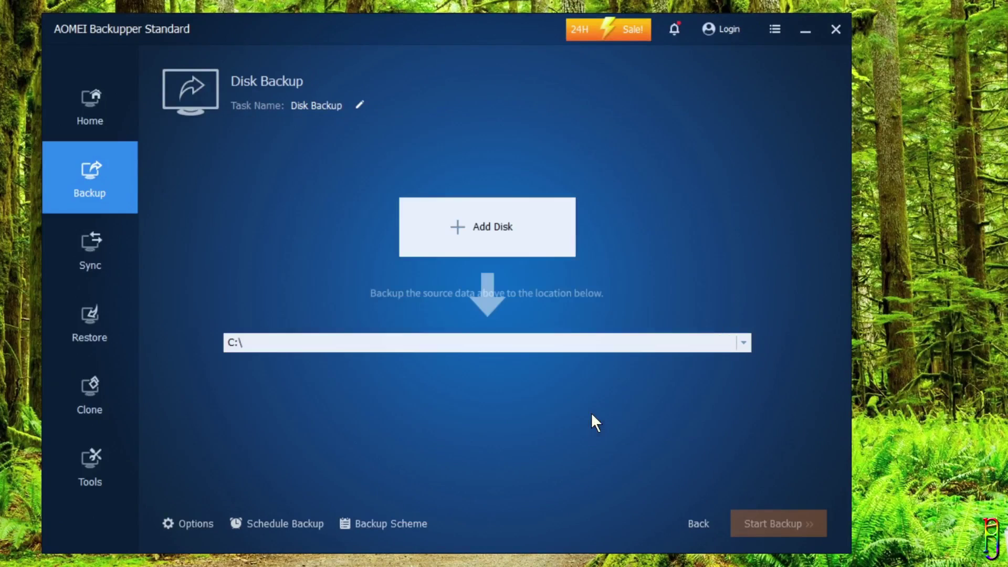
{"action": "left_click", "coordinate": [355, 347]}
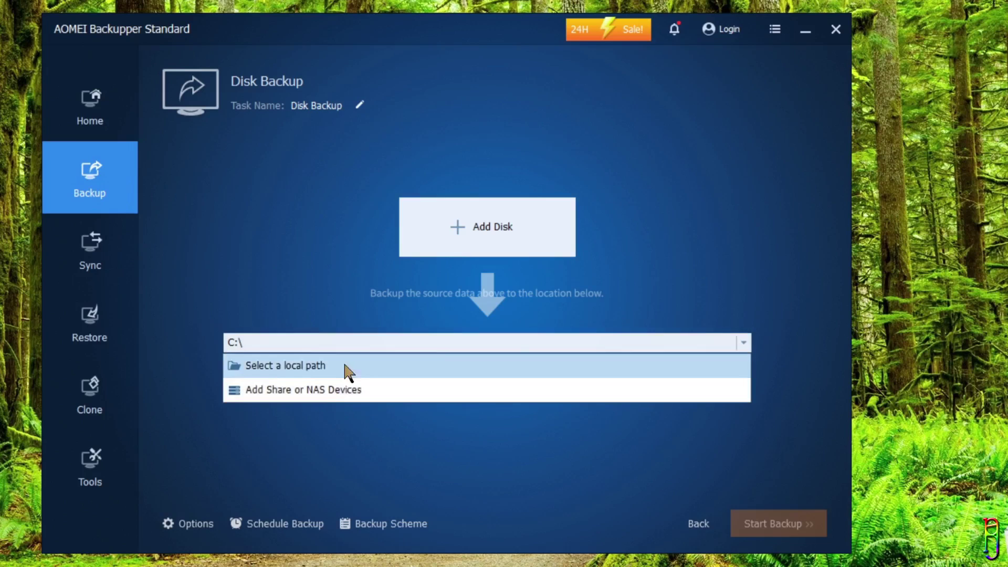
Start a Partition Backup, mark Disk0 partitions then cancel, and view its destination choices.
{"action": "left_click", "coordinate": [100, 167]}
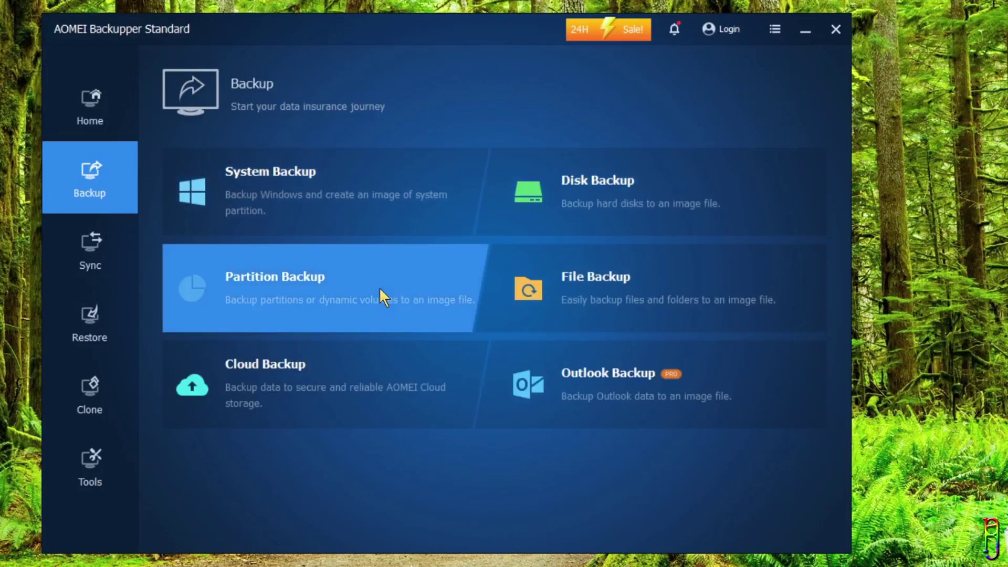
{"action": "left_click", "coordinate": [379, 287]}
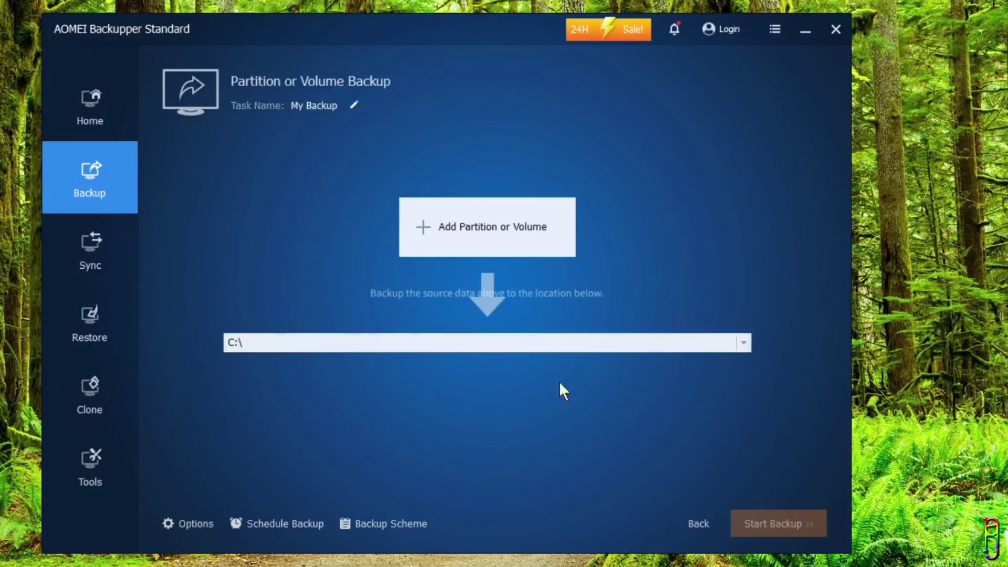
{"action": "left_click", "coordinate": [517, 235]}
{"action": "left_click_drag", "start_coordinate": [272, 199], "coordinate": [566, 158]}
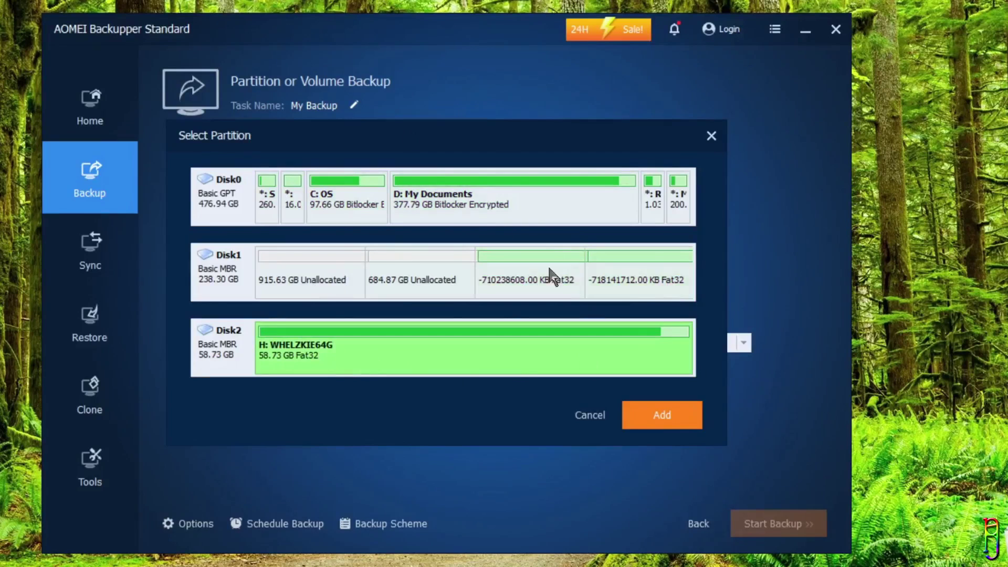
{"action": "left_click", "coordinate": [589, 415]}
{"action": "left_click", "coordinate": [390, 344]}
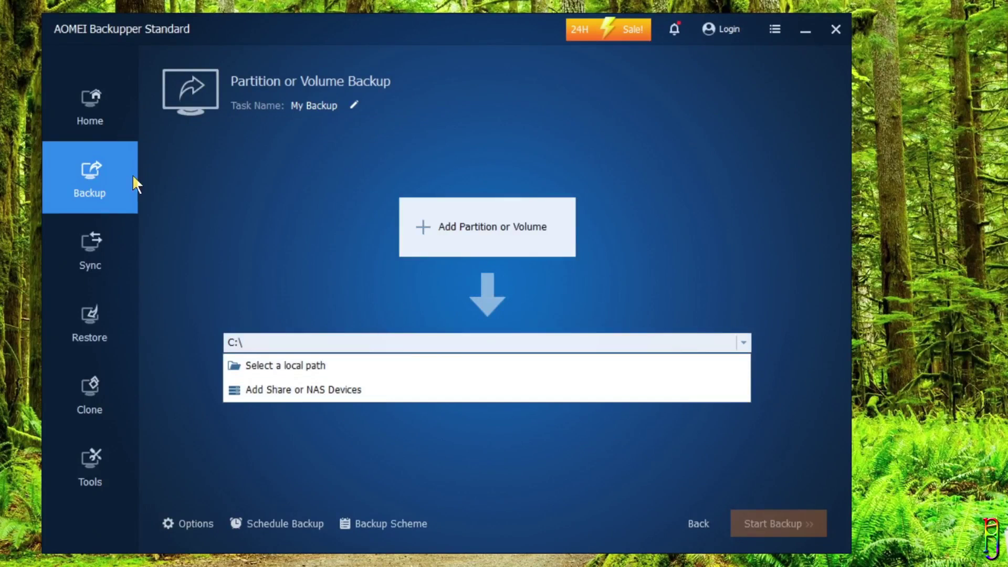
Start a File Backup and review its destination choices, leaving C:\ unchanged.
{"action": "left_click", "coordinate": [106, 175]}
{"action": "left_click", "coordinate": [623, 286]}
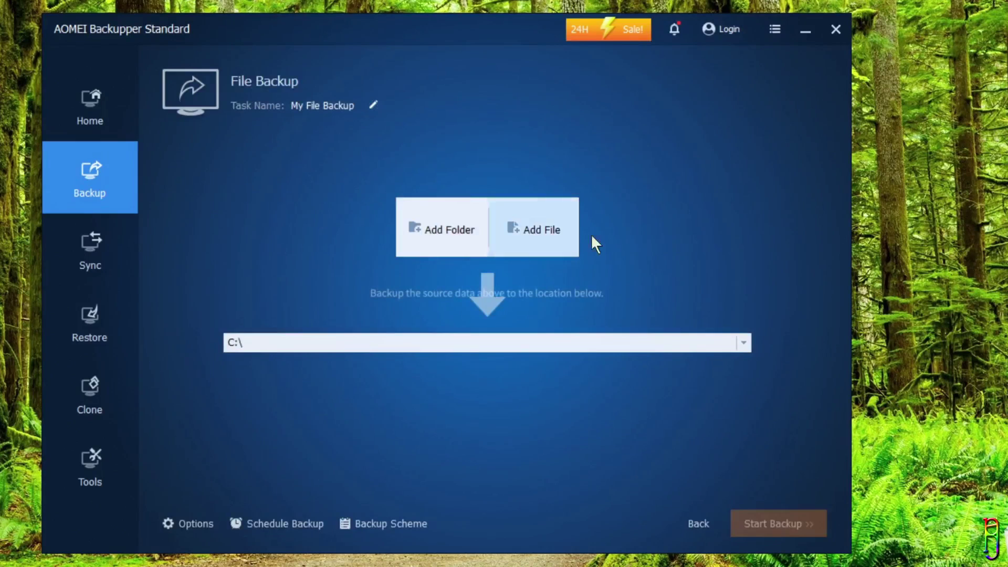
{"action": "left_click", "coordinate": [533, 344]}
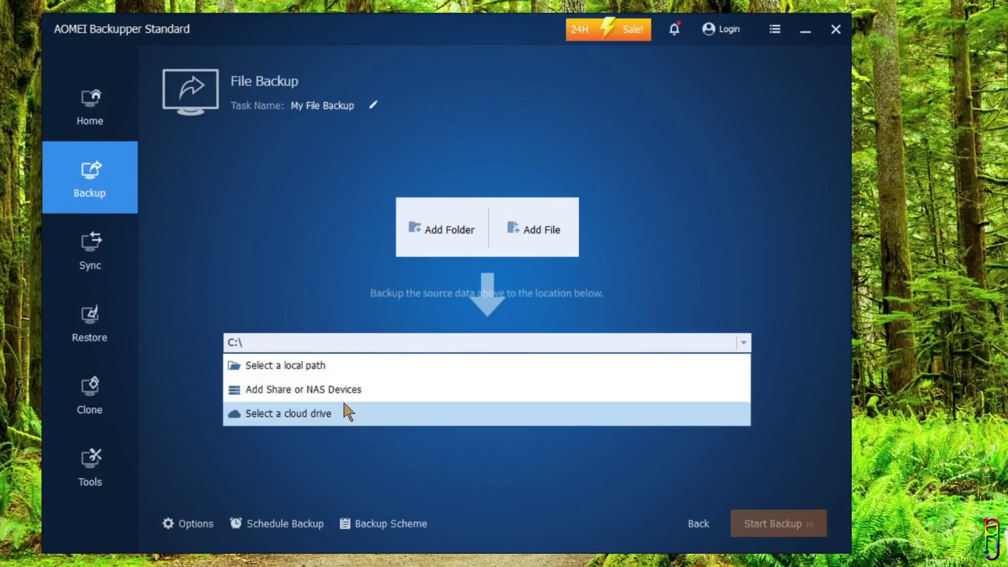
{"action": "left_click", "coordinate": [343, 223]}
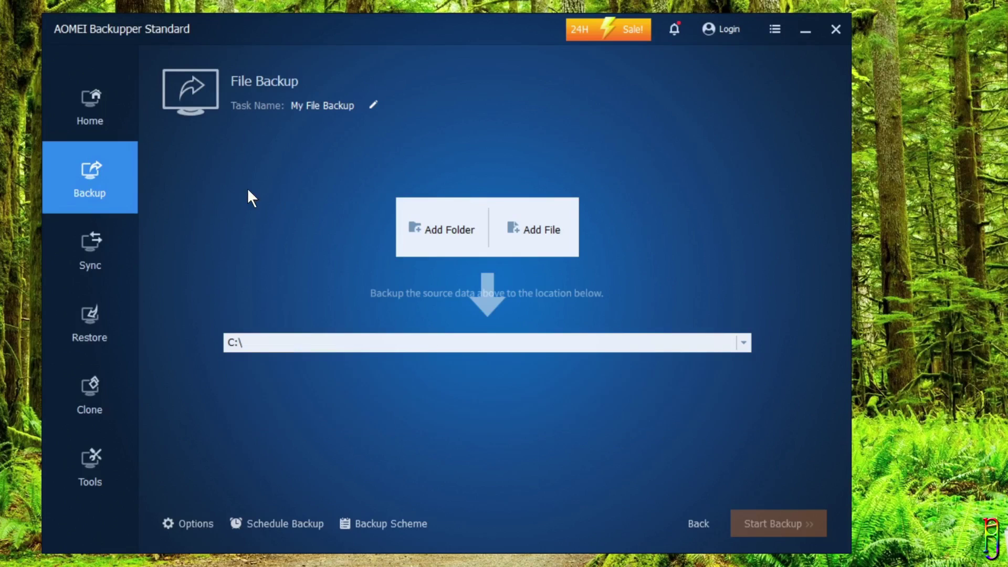
Start a Cloud Backup to AOMEI Cloud and dismiss the folder picker without choosing anything.
{"action": "left_click", "coordinate": [53, 164]}
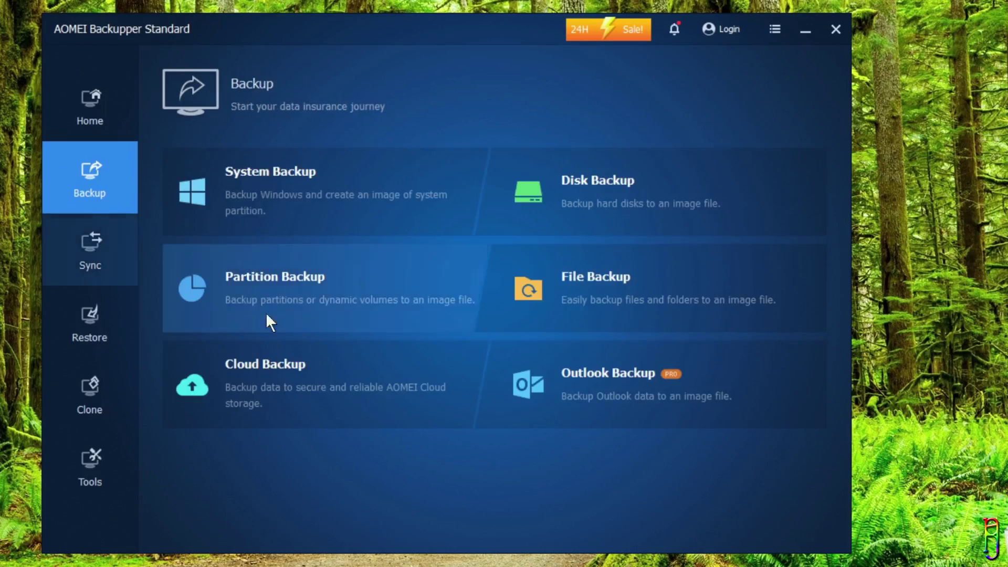
{"action": "left_click", "coordinate": [317, 396]}
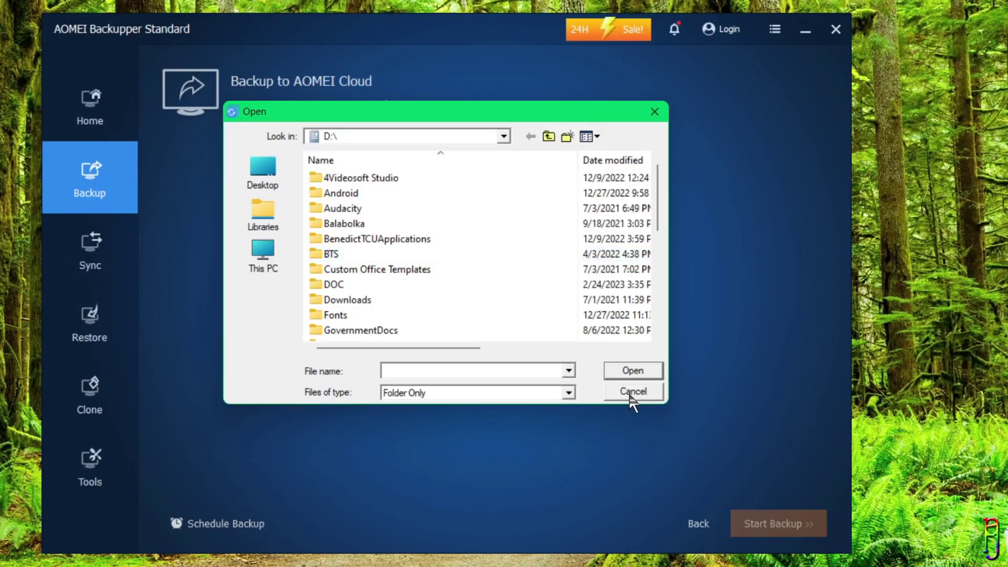
{"action": "left_click", "coordinate": [631, 395]}
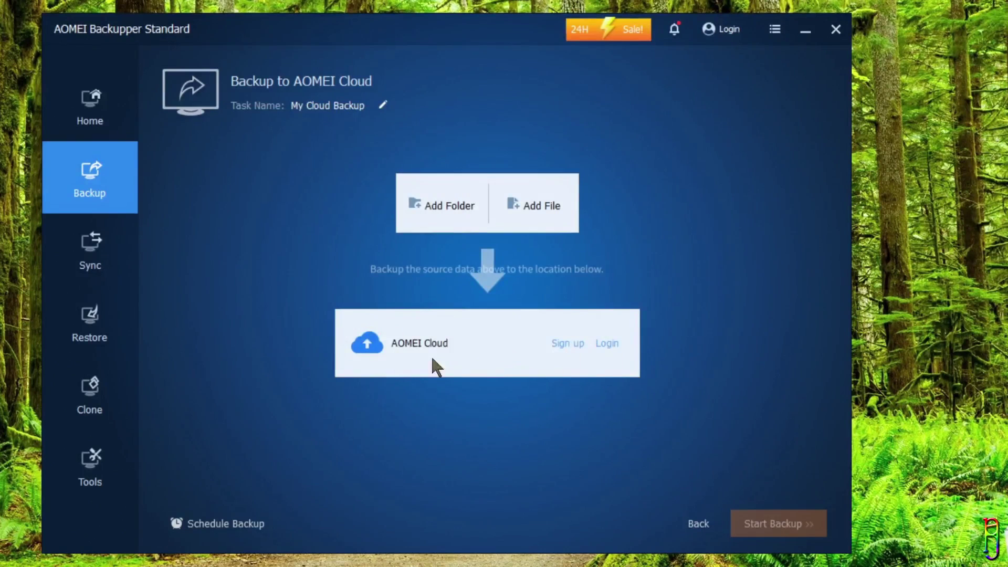
Start an Outlook Backup, dismiss the no-Outlook-data message, and view destination choices.
{"action": "left_click", "coordinate": [79, 181]}
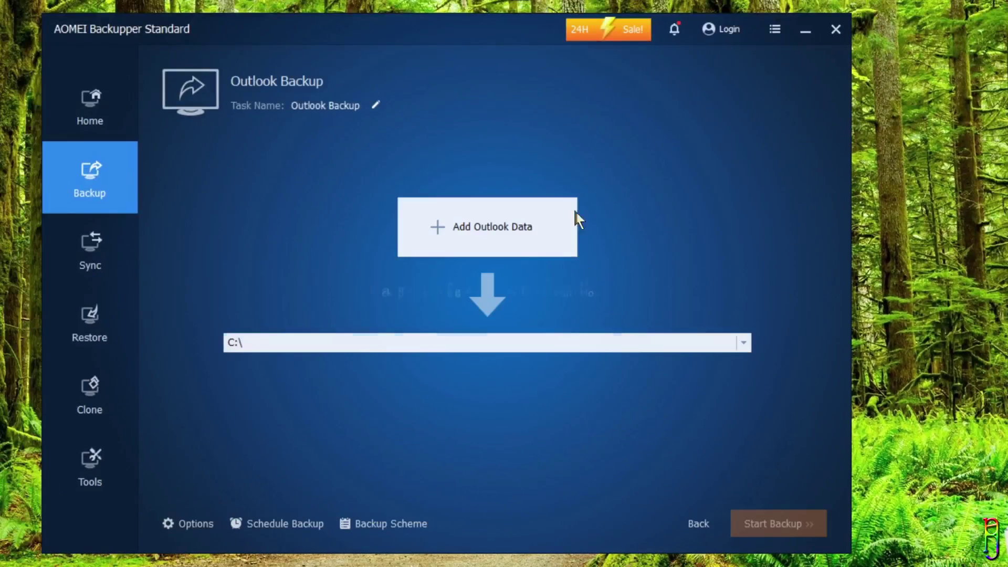
{"action": "left_click", "coordinate": [522, 229]}
{"action": "left_click", "coordinate": [620, 346]}
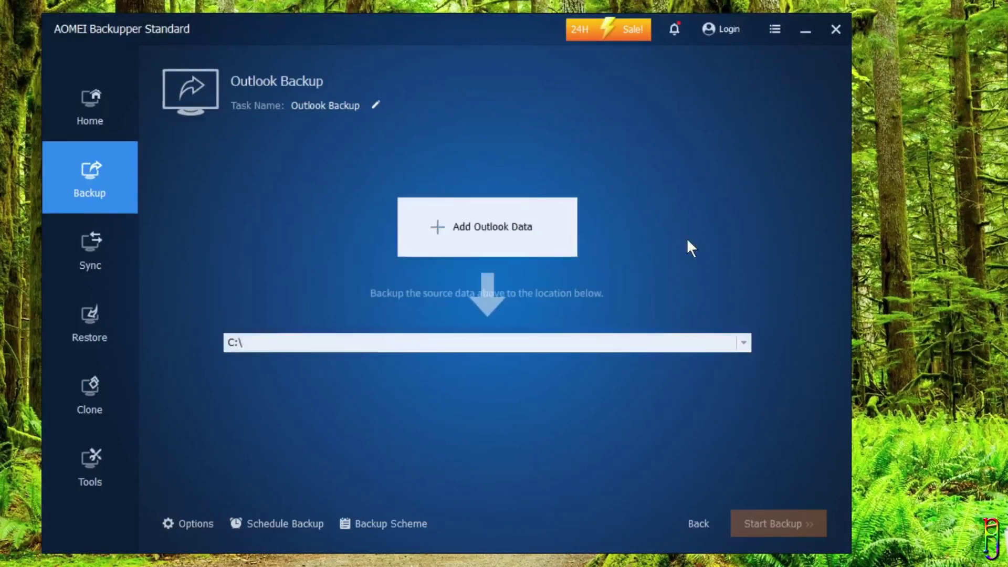
{"action": "left_click", "coordinate": [569, 343]}
Look over the four sync modes, then open the Restore page for selecting an image file.
{"action": "left_click", "coordinate": [115, 194]}
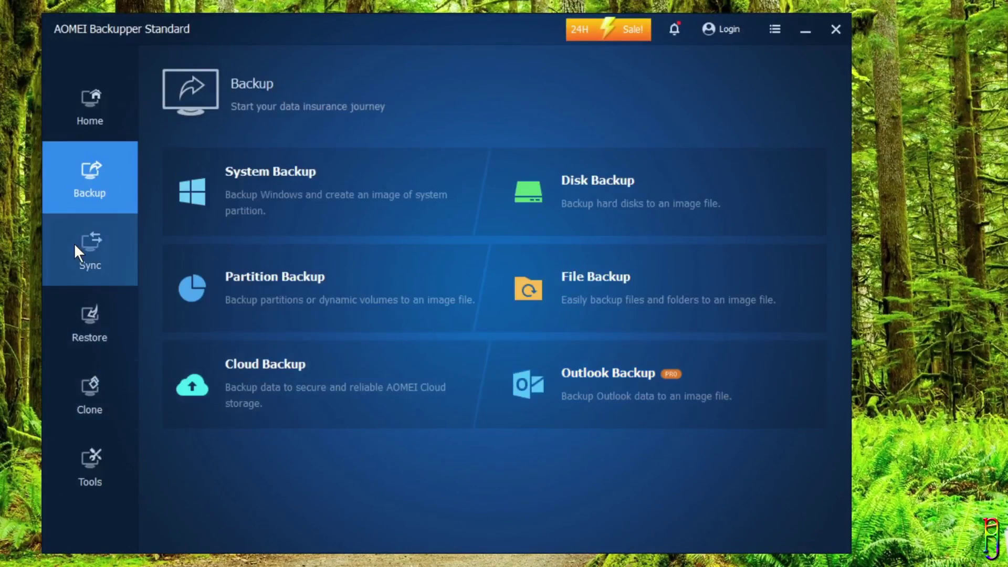
{"action": "left_click", "coordinate": [74, 243]}
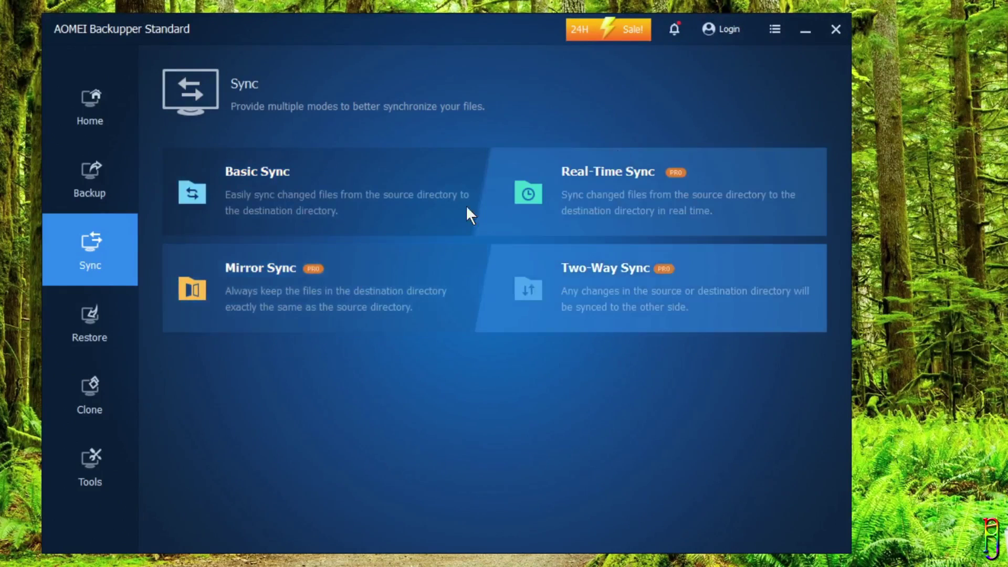
{"action": "left_click", "coordinate": [90, 179]}
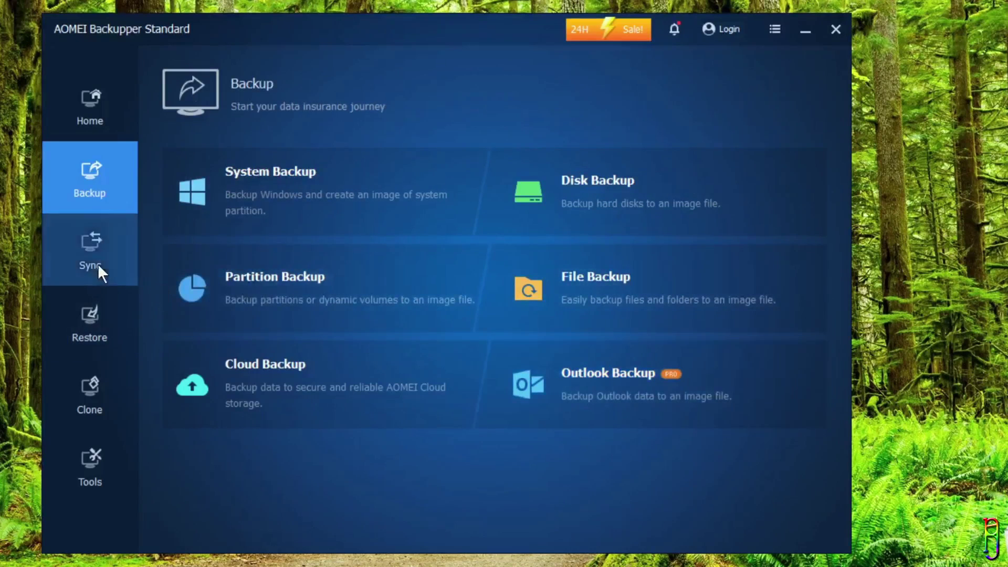
{"action": "left_click", "coordinate": [90, 326]}
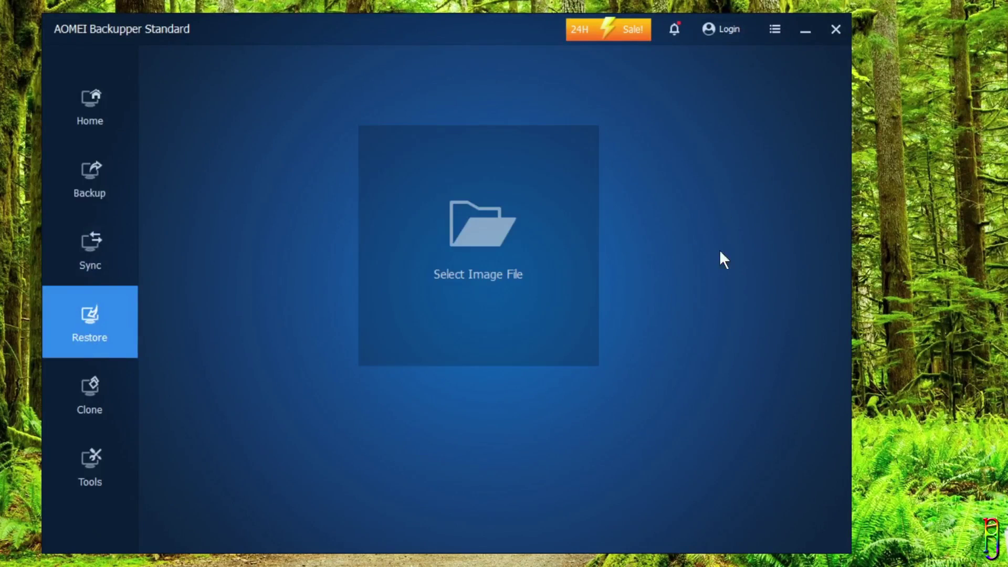
Browse the Clone options, then open Tools listing Create Bootable Media, Disk Wipe and Check Image.
{"action": "left_click", "coordinate": [70, 395]}
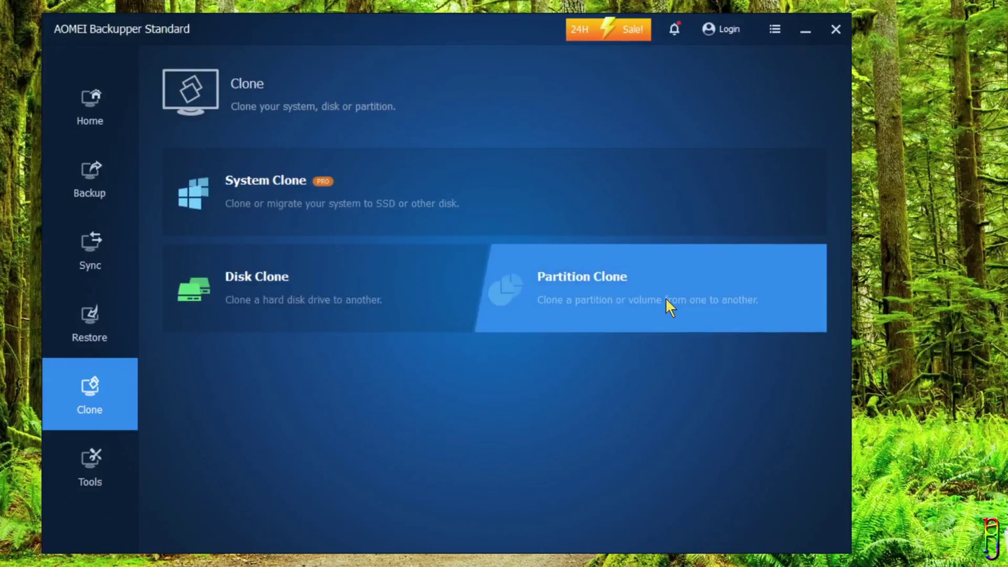
{"action": "left_click", "coordinate": [133, 467]}
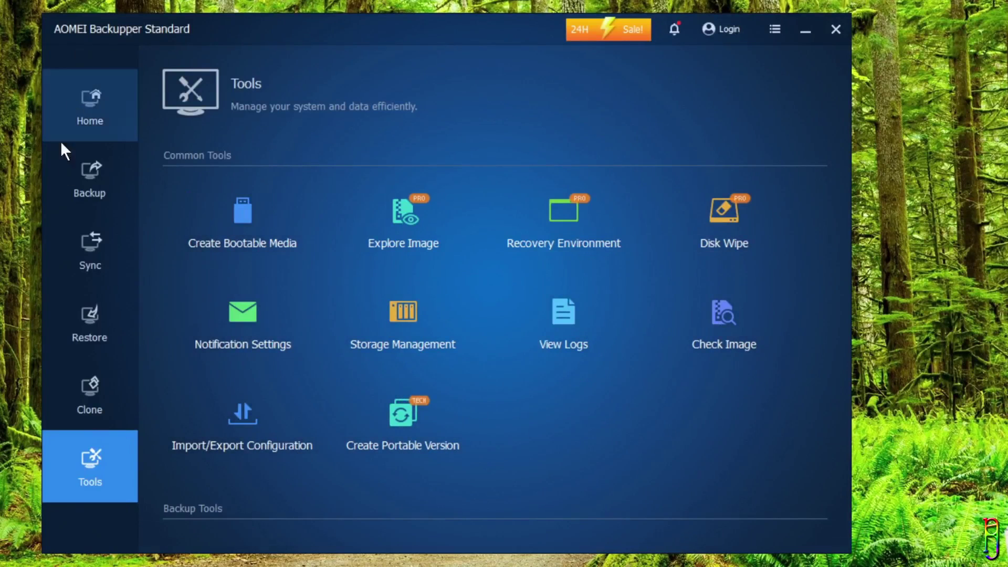
Start a File Backup and browse Add Folder to Desktop\AOMEI Backup Testing.
{"action": "left_click", "coordinate": [87, 179]}
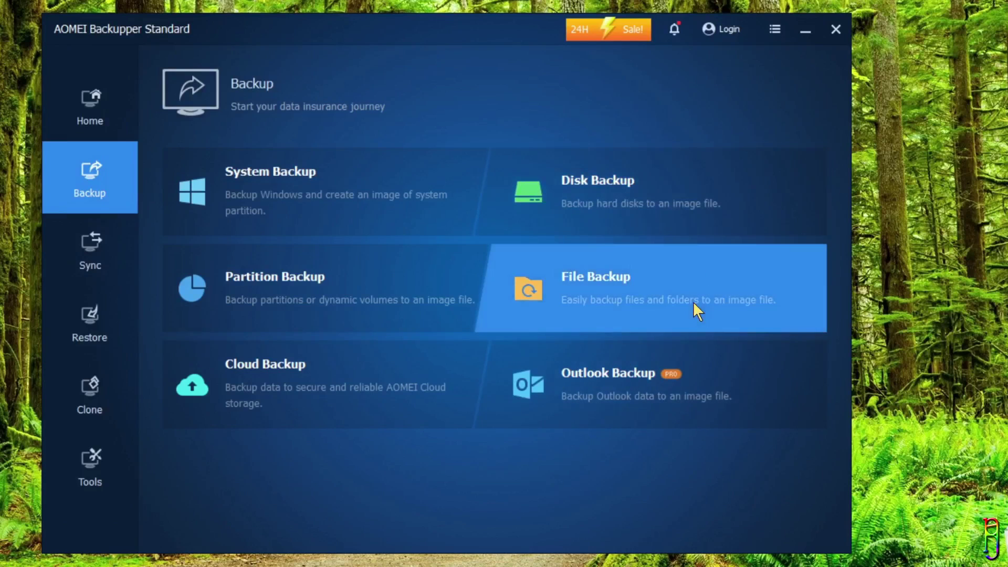
{"action": "left_click", "coordinate": [618, 278]}
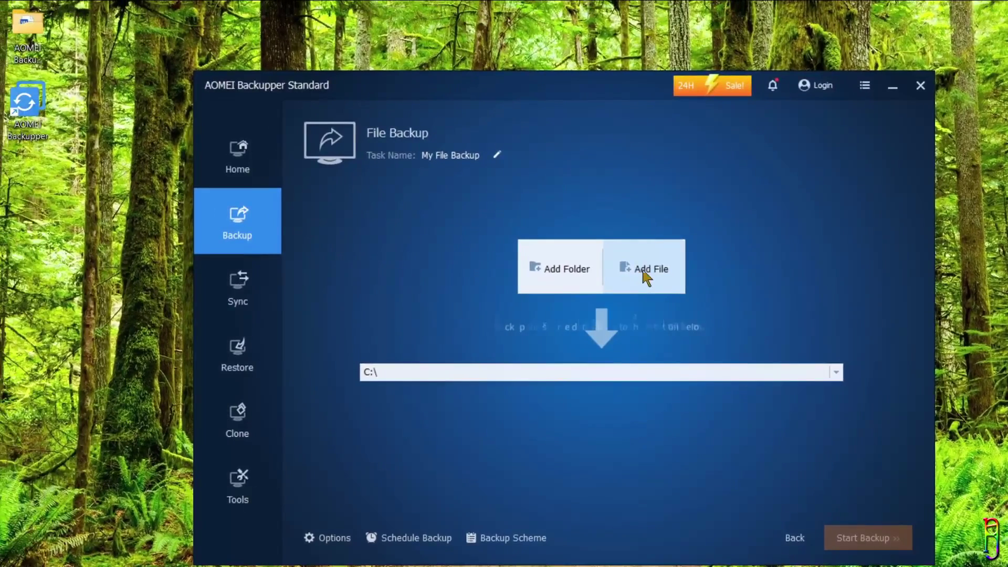
{"action": "left_click", "coordinate": [581, 272]}
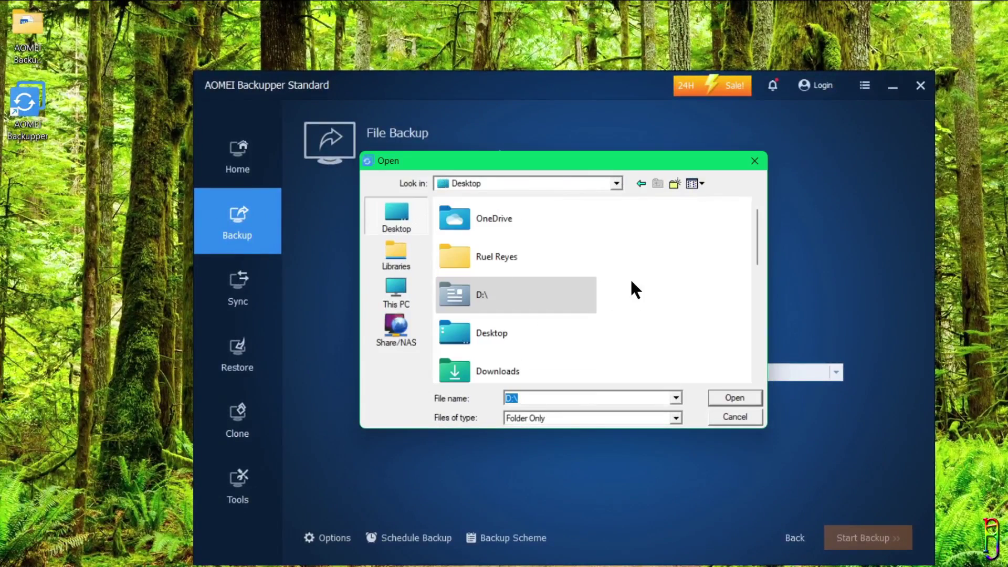
{"action": "scroll", "coordinate": [620, 294], "scroll_direction": "down", "scroll_amount": 5}
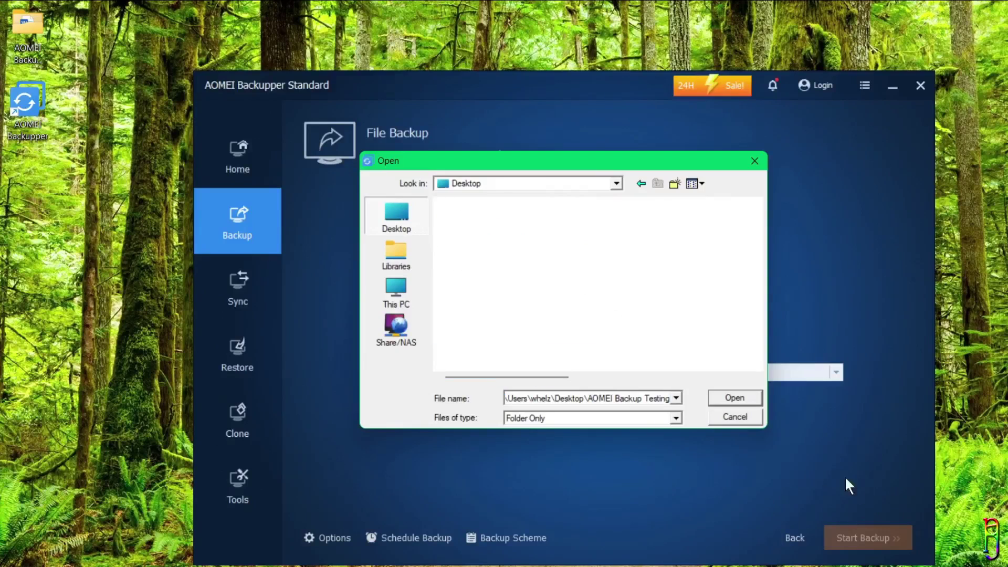
{"action": "left_click", "coordinate": [32, 44]}
{"action": "double_click", "coordinate": [33, 45]}
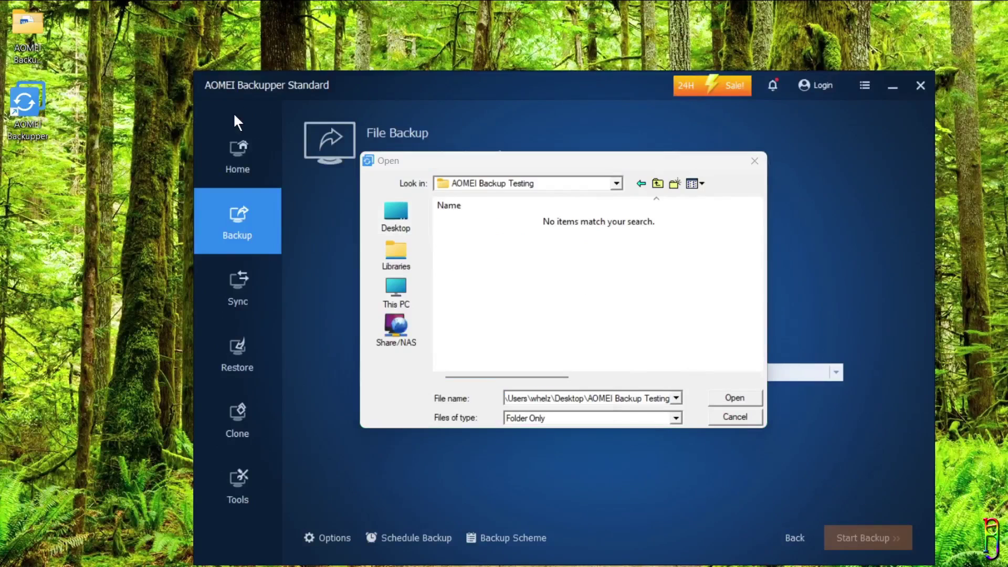
Select the three files in AOMEI Backup Testing to confirm they total 687 KB.
{"action": "left_click_drag", "start_coordinate": [394, 189], "coordinate": [370, 240]}
{"action": "left_click_drag", "start_coordinate": [462, 482], "coordinate": [220, 355]}
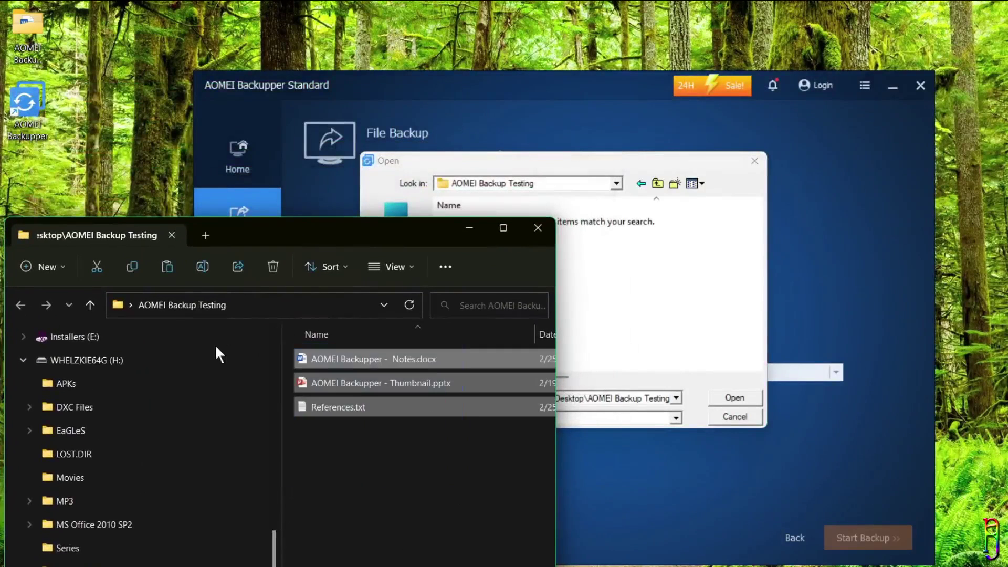
{"action": "left_click", "coordinate": [241, 306]}
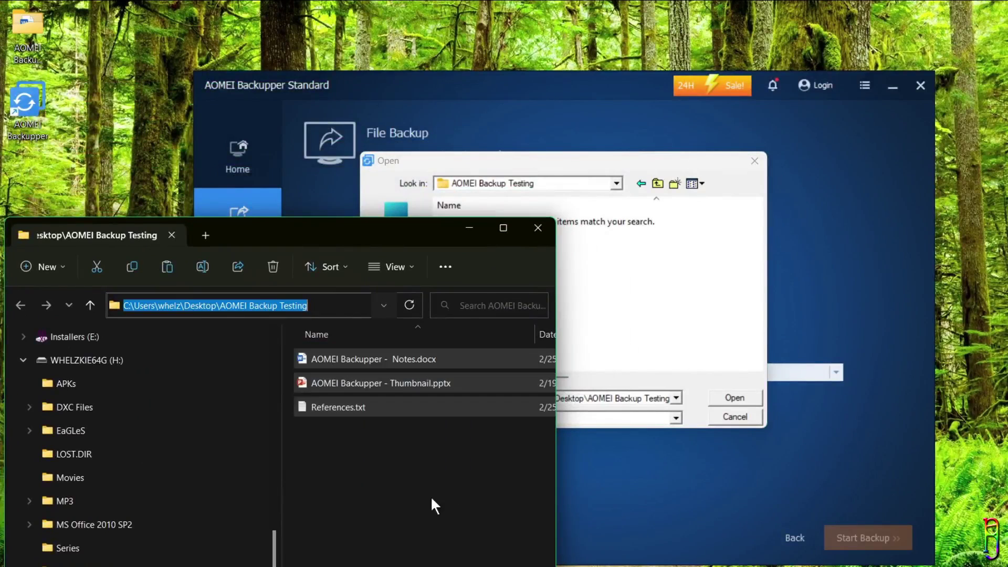
{"action": "left_click_drag", "start_coordinate": [459, 464], "coordinate": [381, 374]}
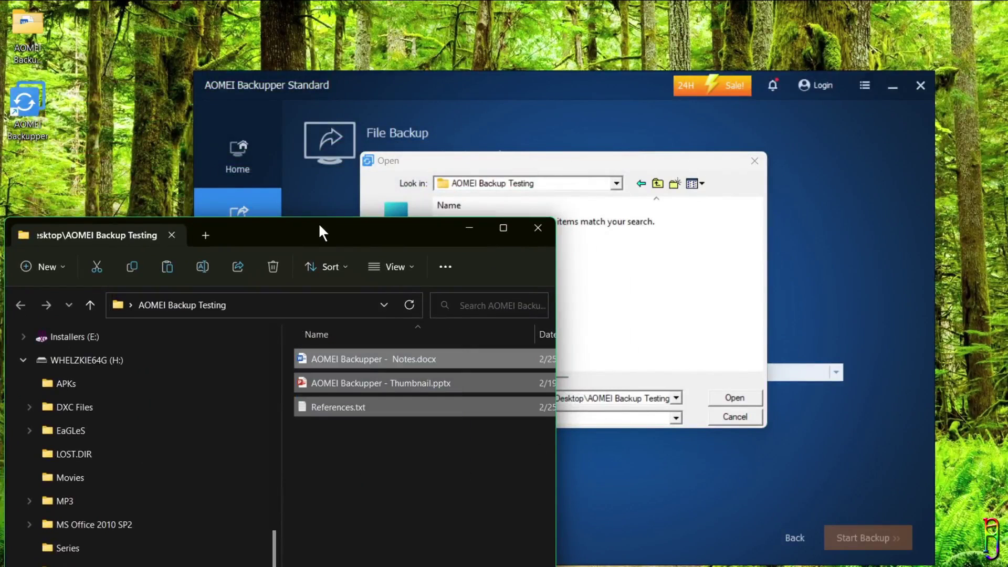
{"action": "left_click_drag", "start_coordinate": [318, 223], "coordinate": [346, 107]}
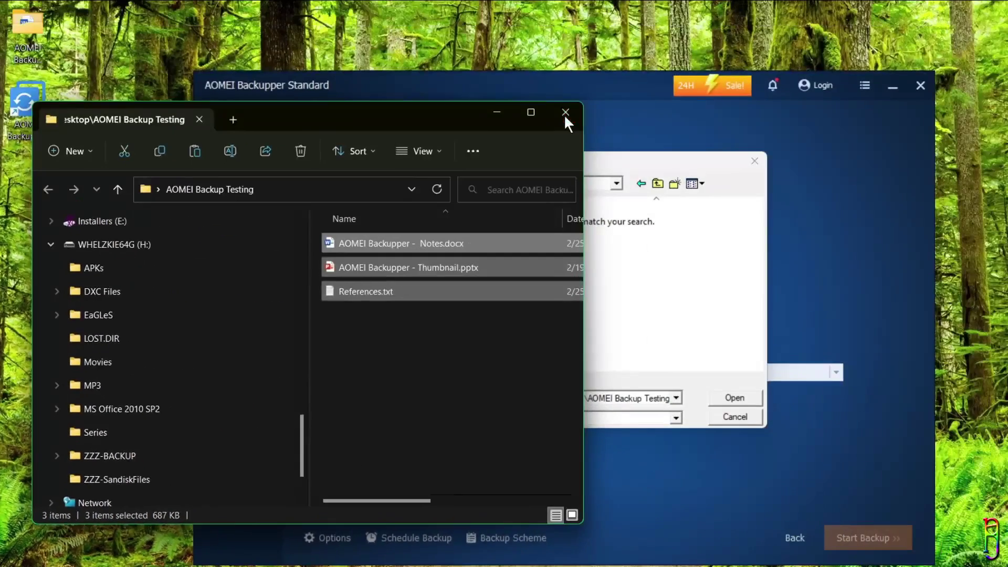
Confirm AOMEI Backup Testing as the source and set H:\ZZZ-BACKUP as the backup destination.
{"action": "left_click", "coordinate": [564, 113]}
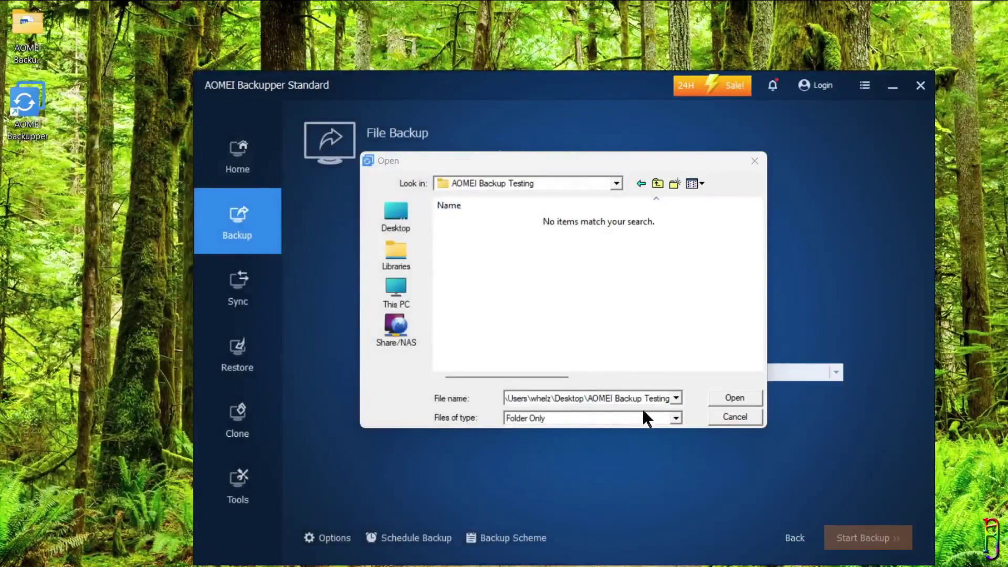
{"action": "left_click", "coordinate": [732, 399]}
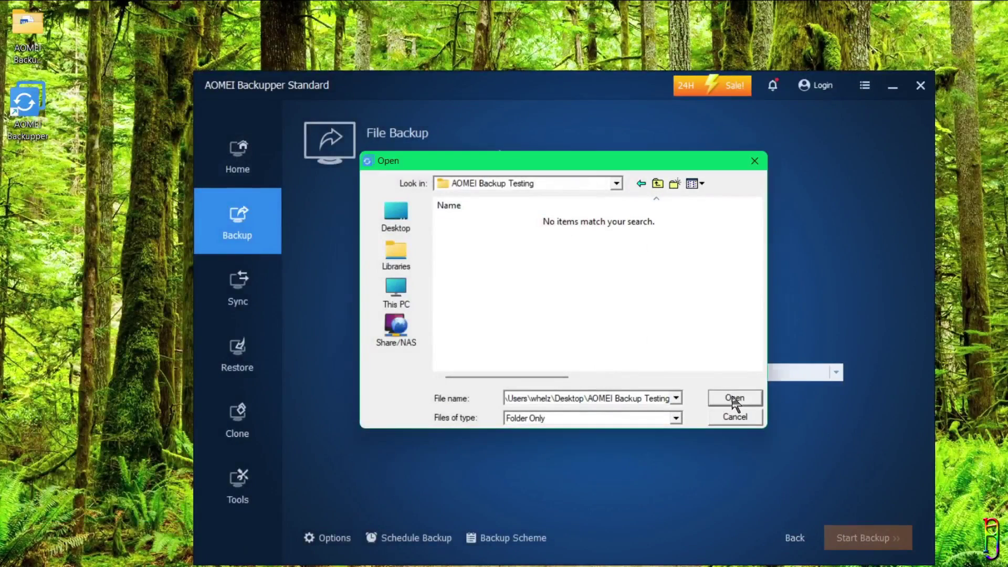
{"action": "left_click", "coordinate": [477, 370]}
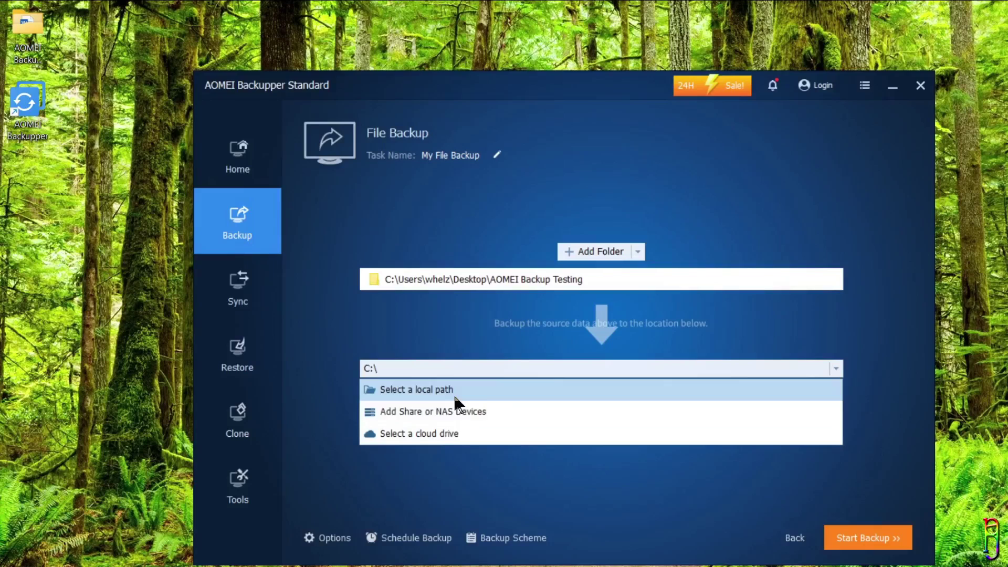
{"action": "left_click", "coordinate": [416, 391]}
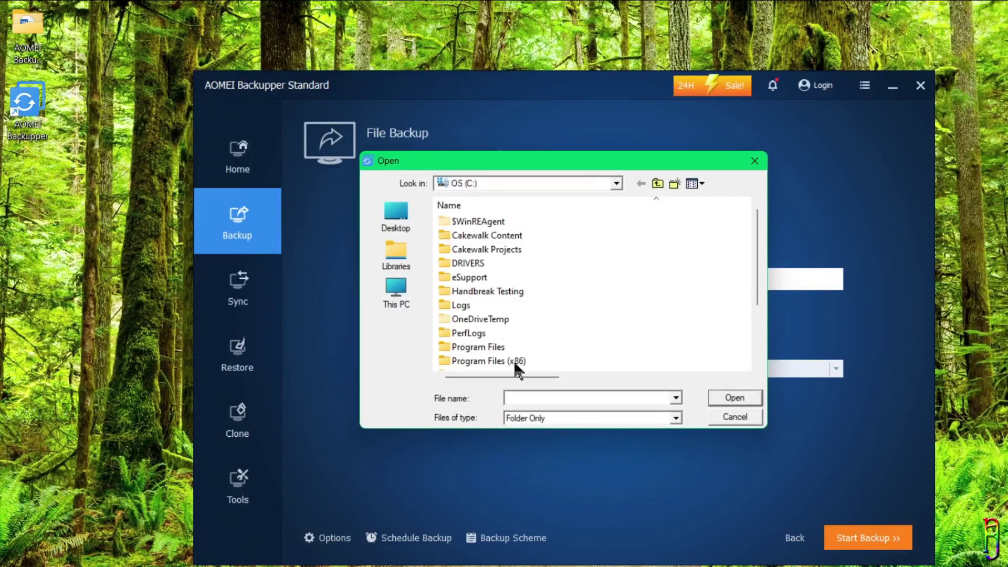
{"action": "left_click", "coordinate": [616, 183]}
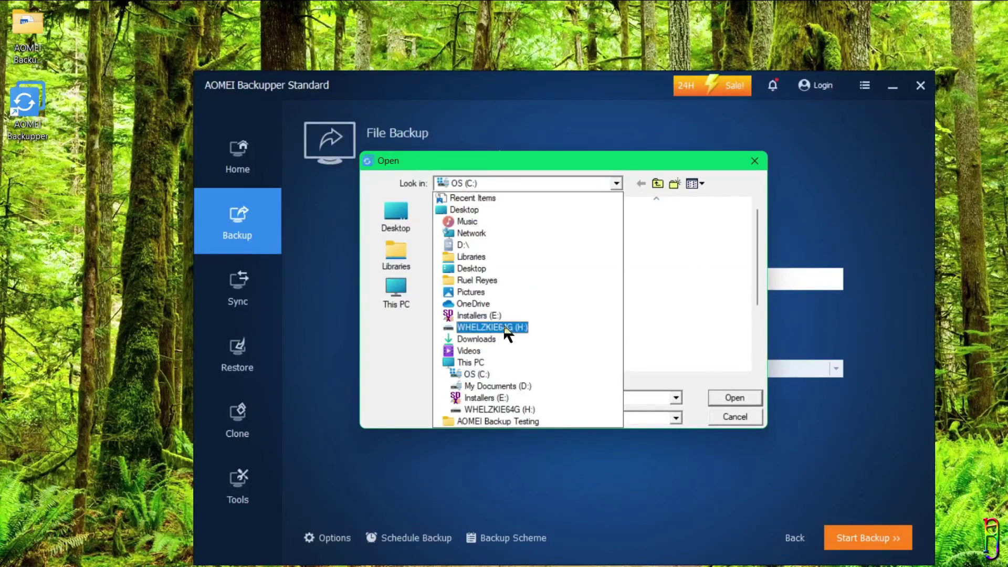
{"action": "left_click", "coordinate": [479, 327]}
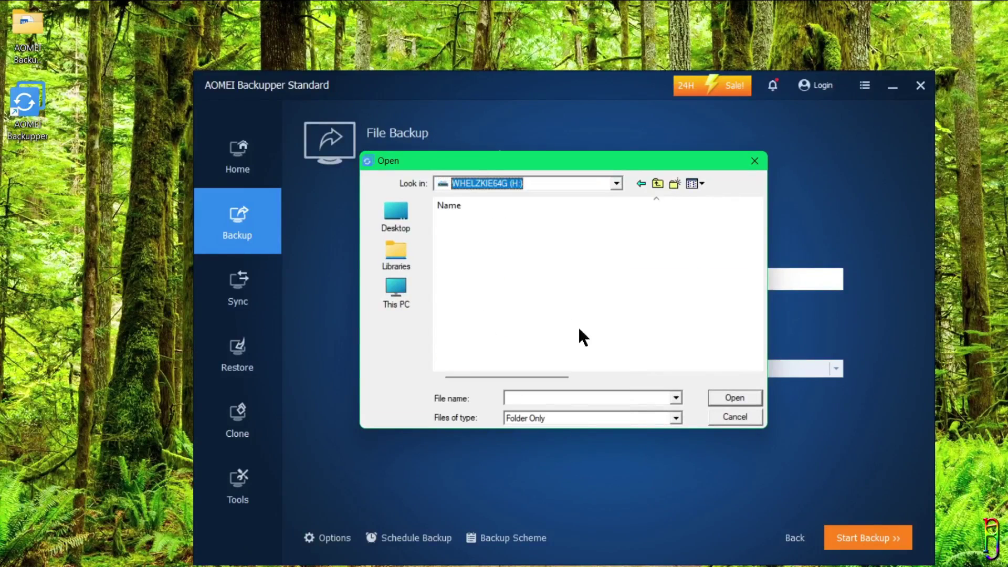
{"action": "double_click", "coordinate": [475, 328]}
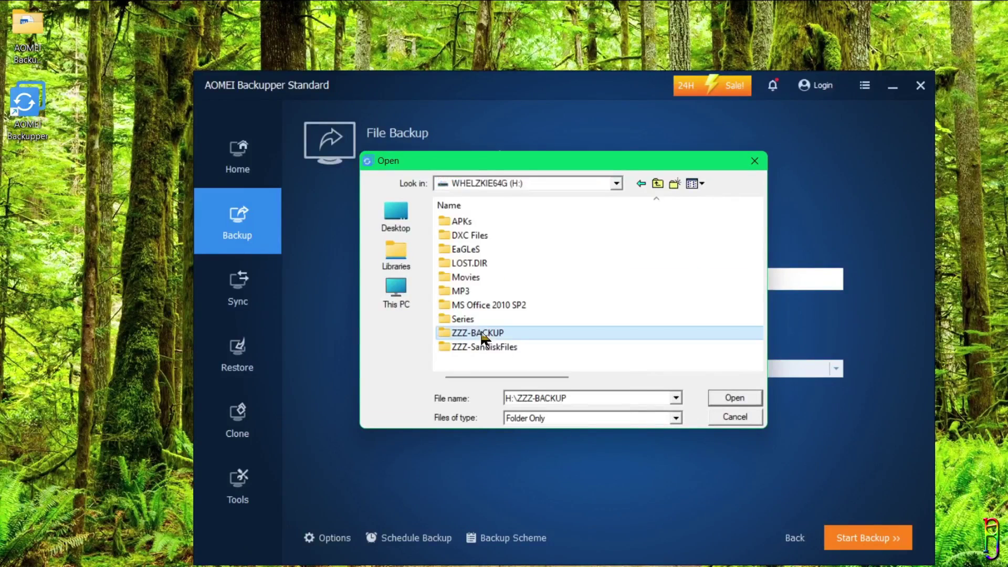
{"action": "left_click", "coordinate": [734, 399]}
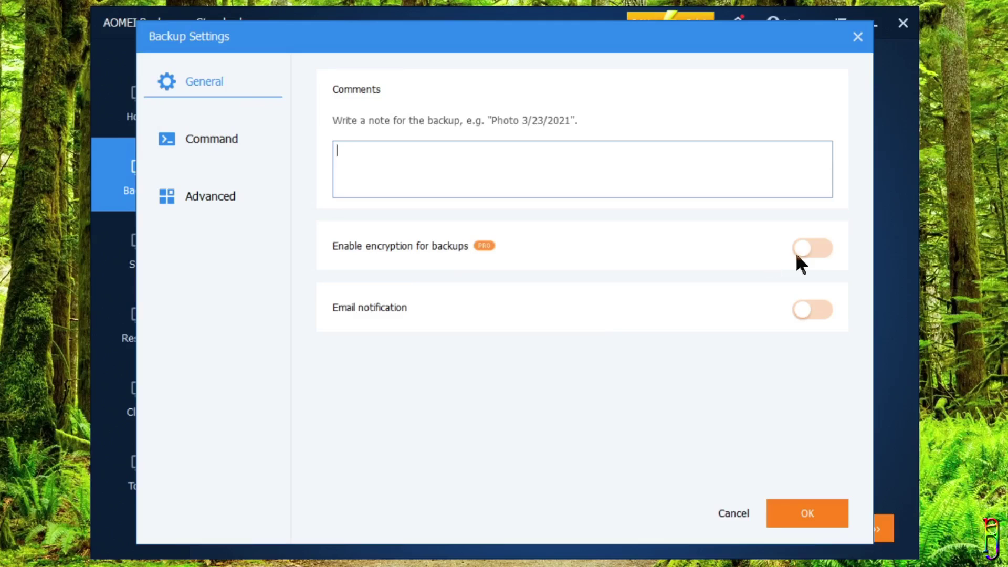
Review the Command and Advanced options, keeping Normal compression, Automatic splitting and Normal priority.
{"action": "left_click", "coordinate": [225, 137]}
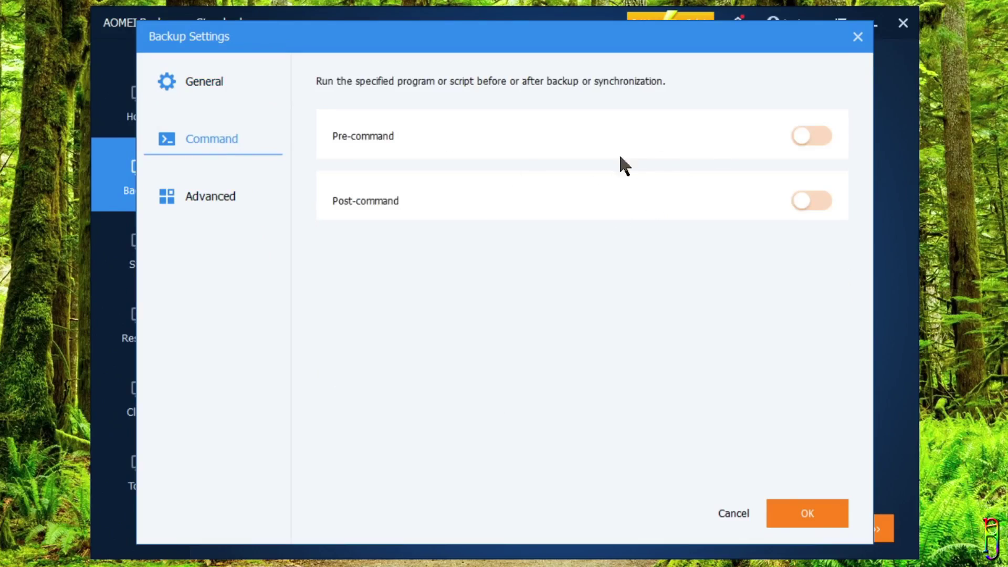
{"action": "left_click", "coordinate": [213, 196]}
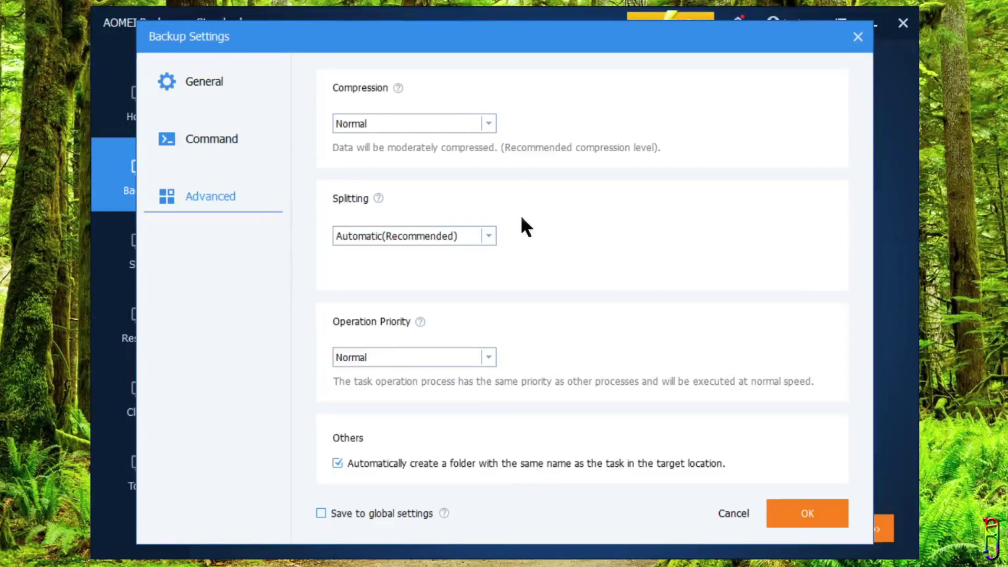
{"action": "left_click", "coordinate": [488, 124]}
{"action": "left_click", "coordinate": [436, 165]}
{"action": "left_click", "coordinate": [488, 231]}
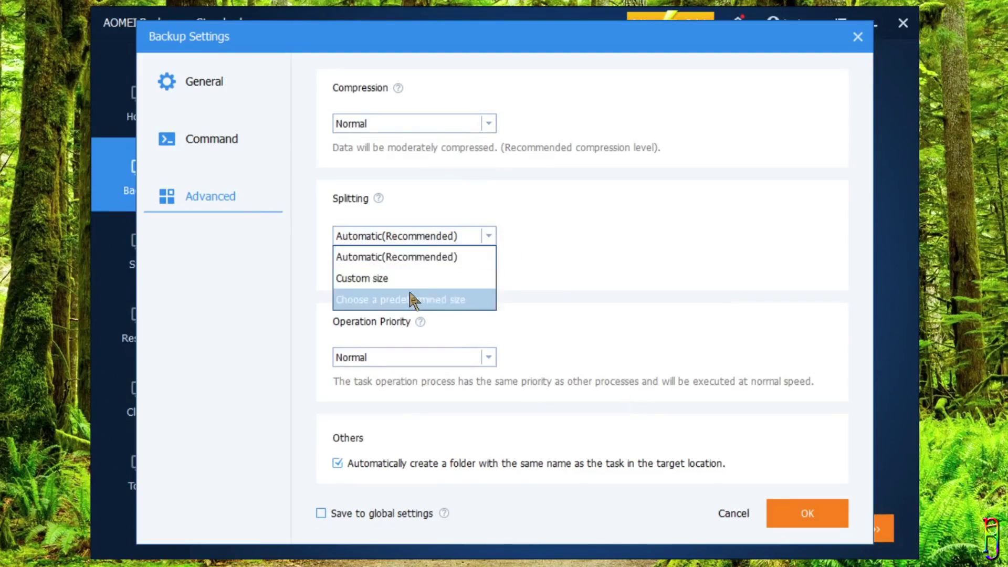
{"action": "left_click", "coordinate": [397, 276]}
{"action": "left_click", "coordinate": [487, 236]}
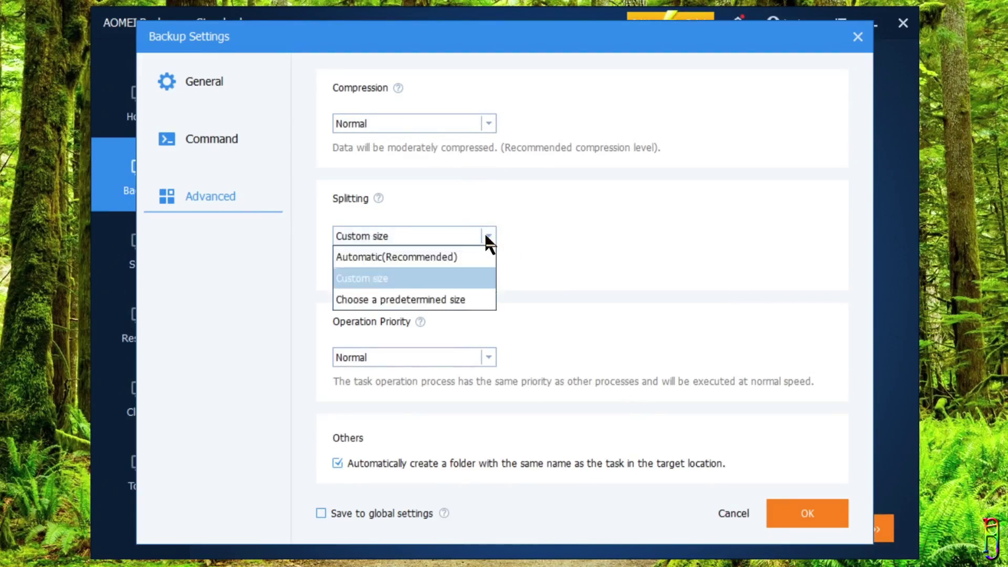
{"action": "left_click", "coordinate": [462, 256]}
{"action": "left_click", "coordinate": [490, 353]}
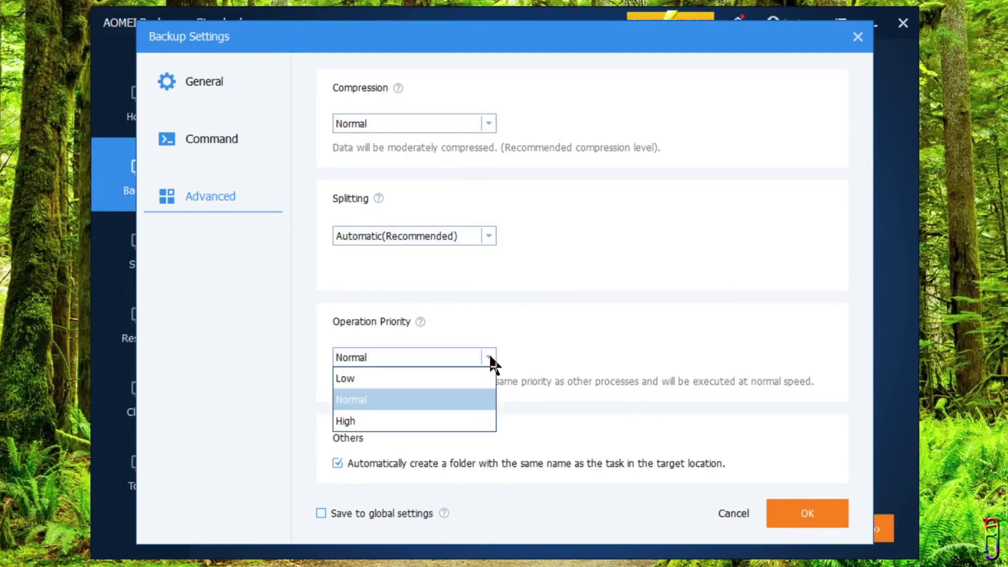
{"action": "left_click", "coordinate": [456, 400]}
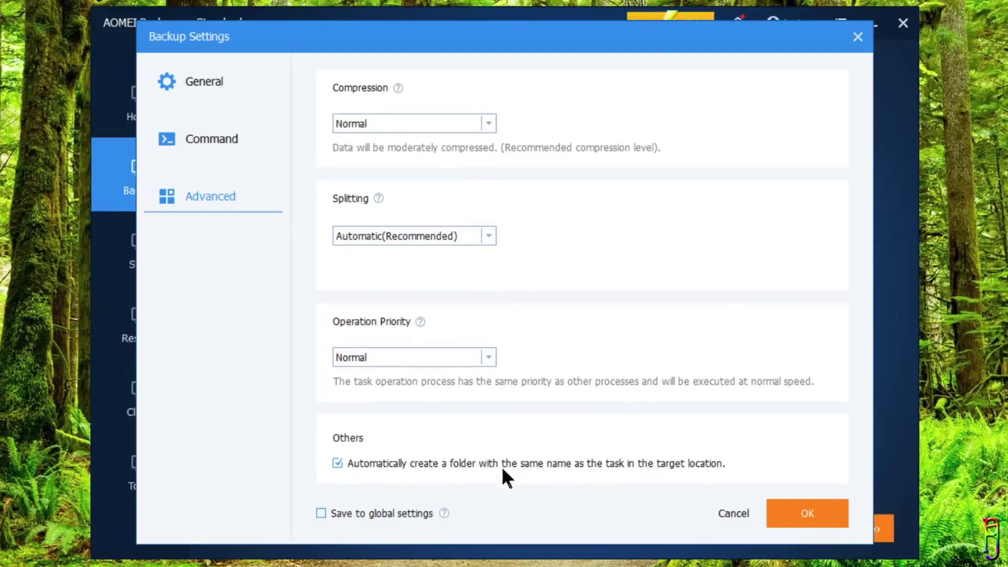
Close the backup options and try a Daily scheduled backup, leaving scheduling off.
{"action": "left_click", "coordinate": [735, 514]}
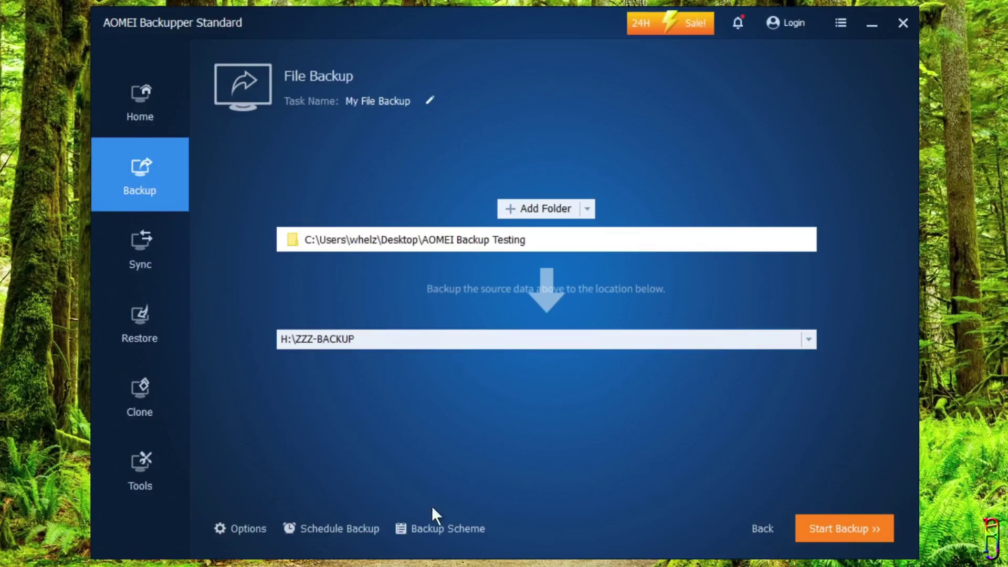
{"action": "left_click", "coordinate": [338, 528]}
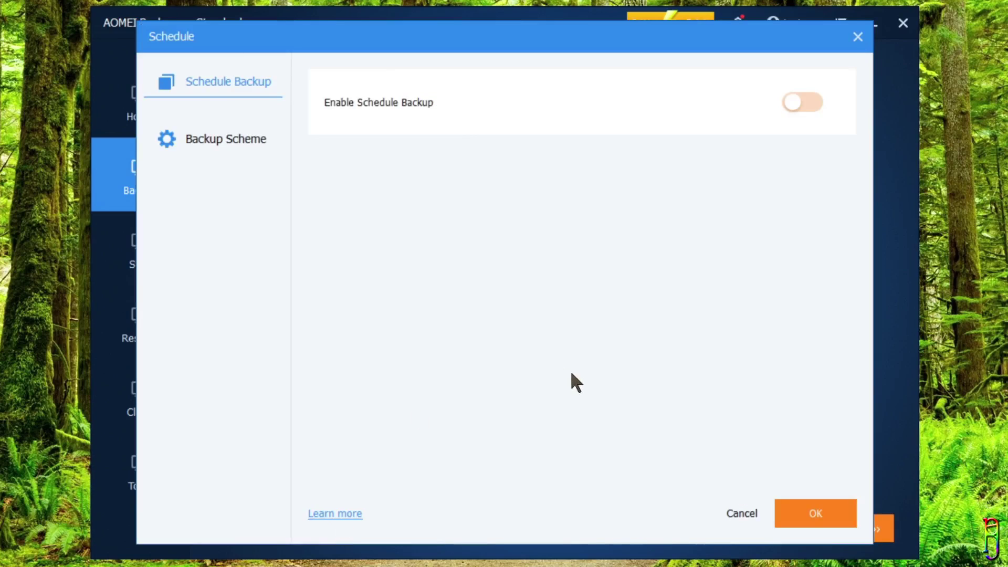
{"action": "left_click", "coordinate": [813, 105]}
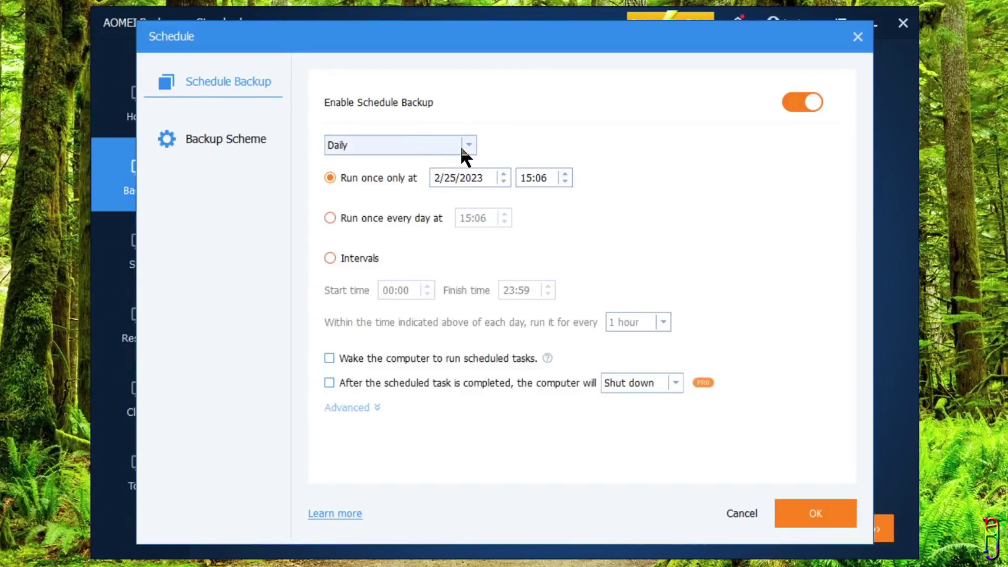
{"action": "left_click", "coordinate": [470, 144]}
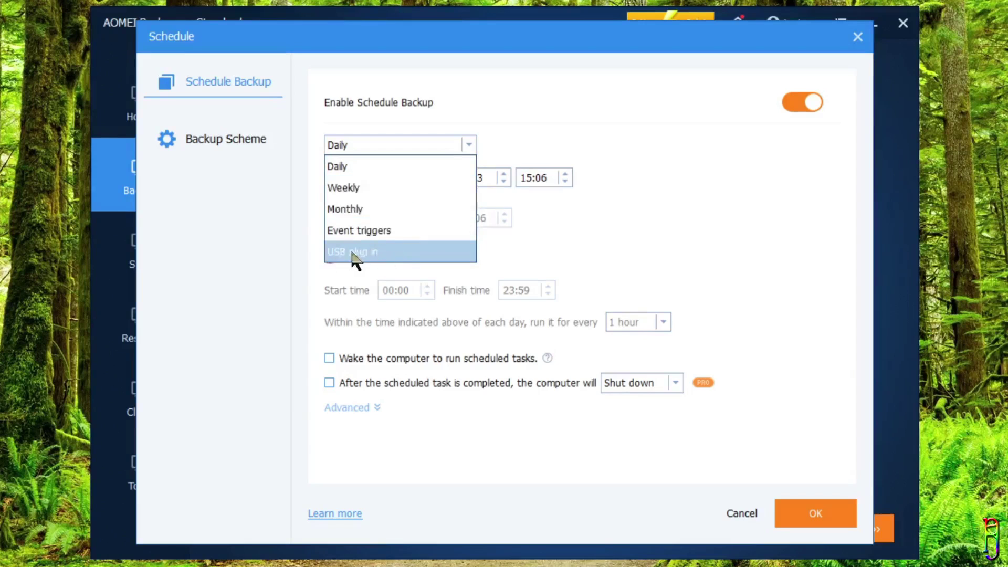
{"action": "left_click", "coordinate": [673, 218]}
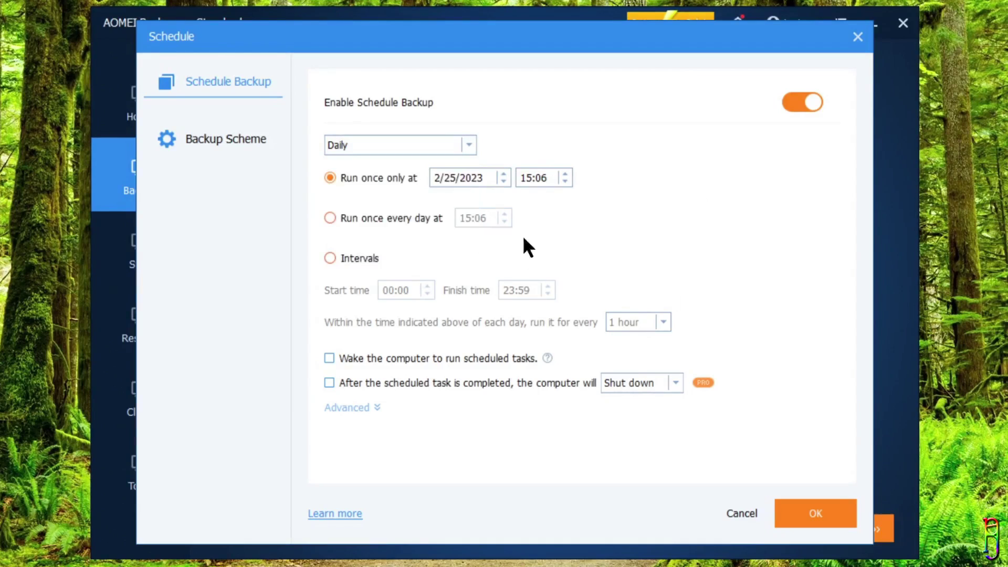
{"action": "left_click", "coordinate": [799, 101]}
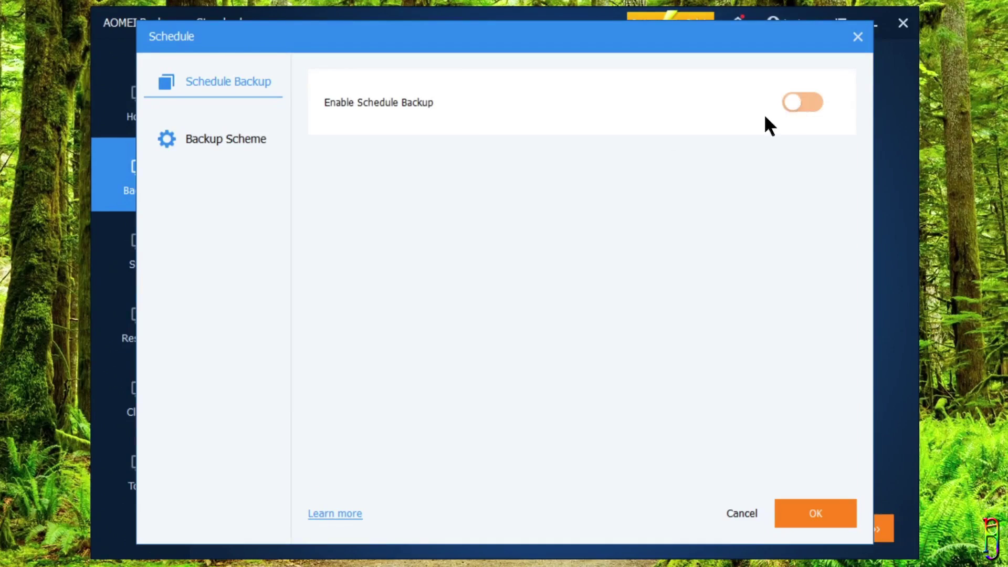
Keep Incremental Backup as the scheme, trying full backup after every 6 incrementals and cleanup keeping 10.
{"action": "left_click", "coordinate": [225, 141]}
{"action": "left_click", "coordinate": [481, 115]}
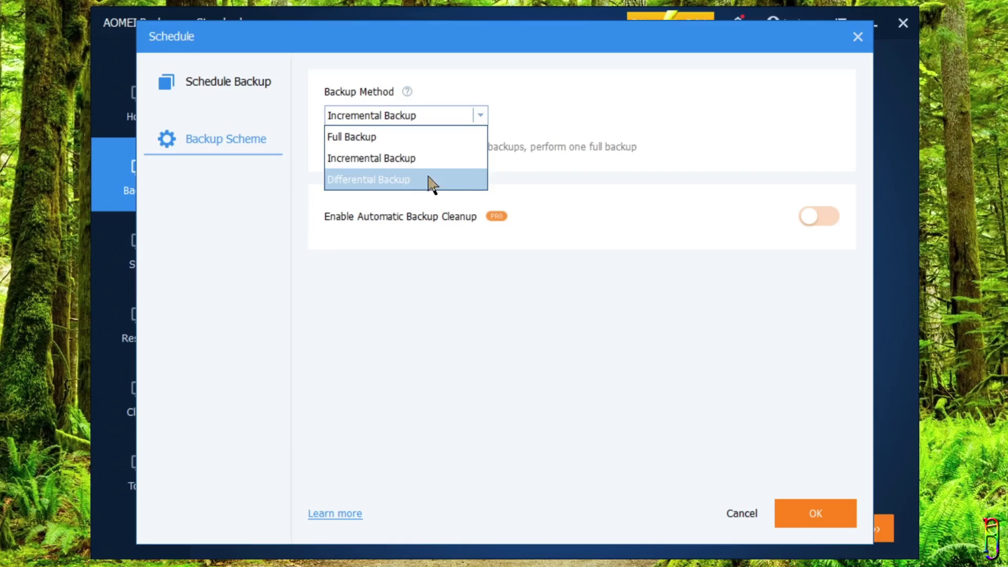
{"action": "left_click", "coordinate": [580, 117]}
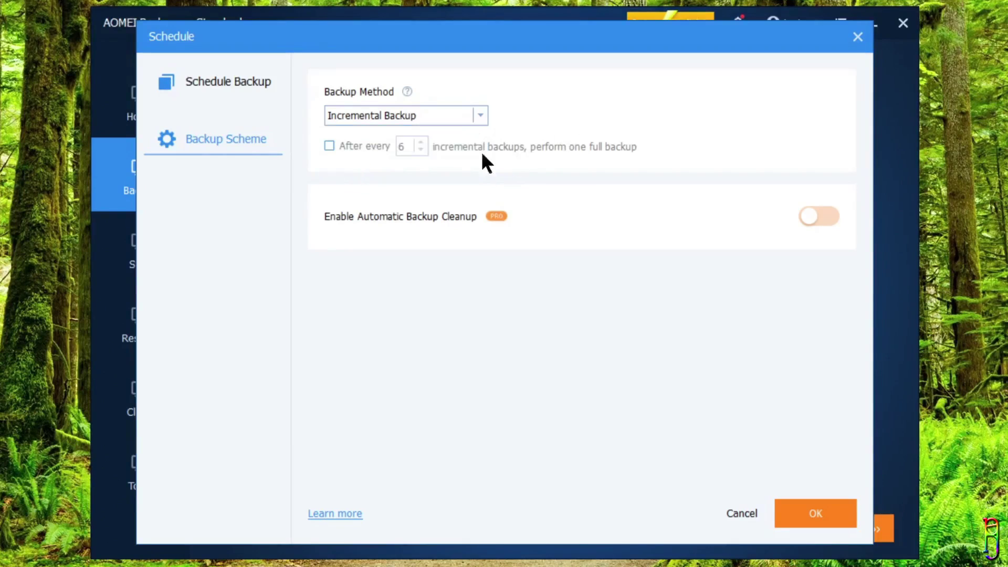
{"action": "left_click", "coordinate": [329, 146]}
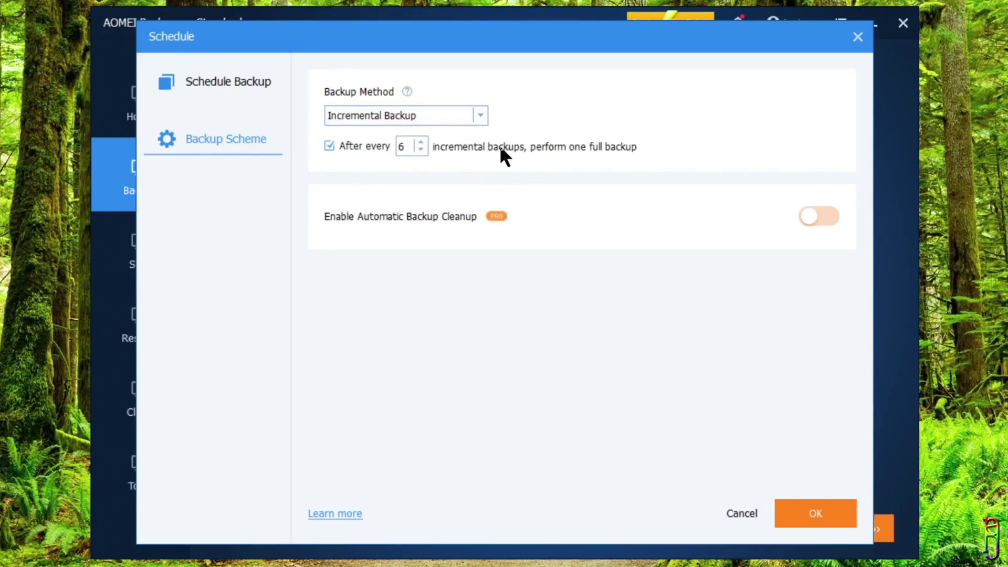
{"action": "left_click", "coordinate": [342, 148]}
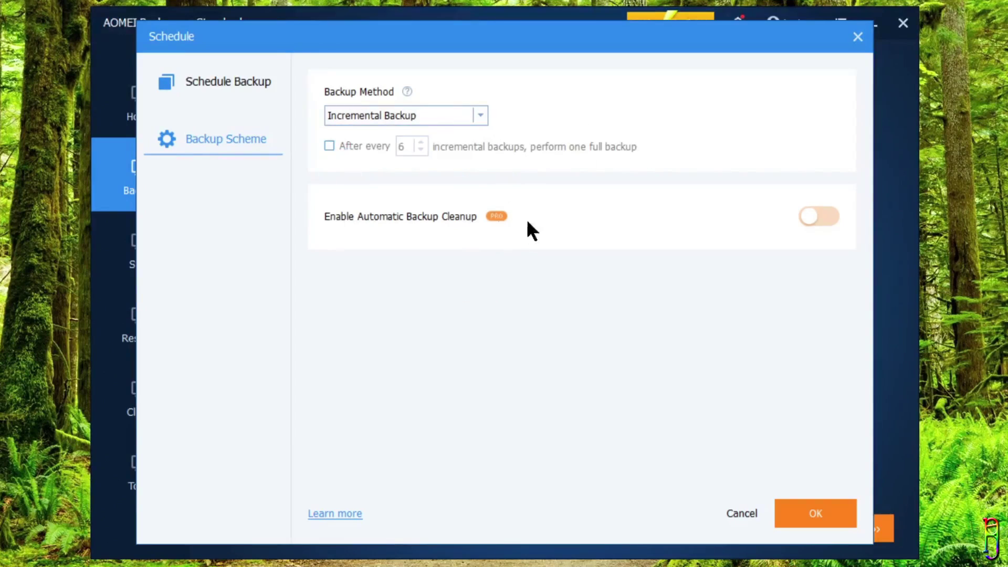
{"action": "left_click", "coordinate": [812, 216]}
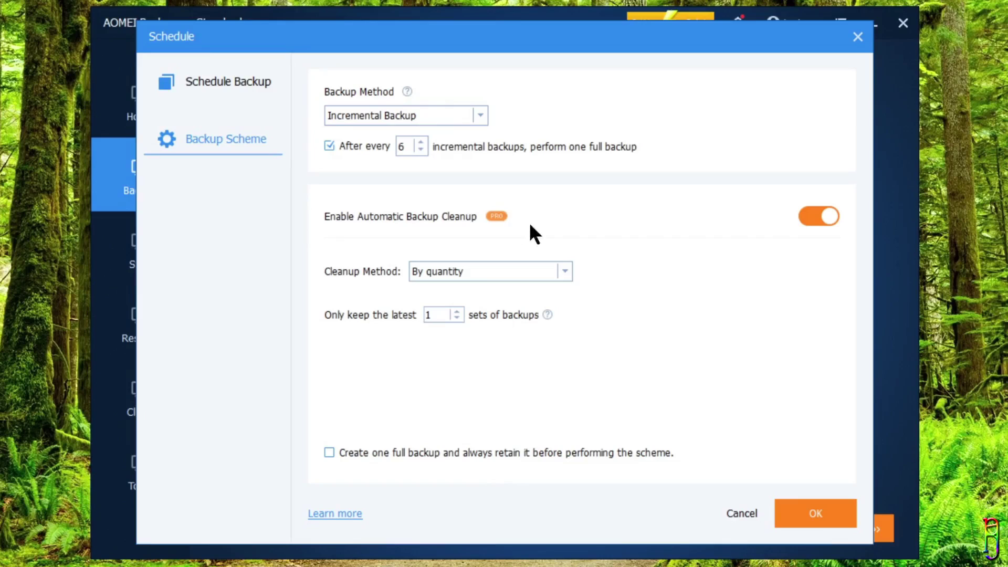
{"action": "double_click", "coordinate": [434, 315]}
{"action": "type", "text": "10"}
{"action": "left_click", "coordinate": [809, 215]}
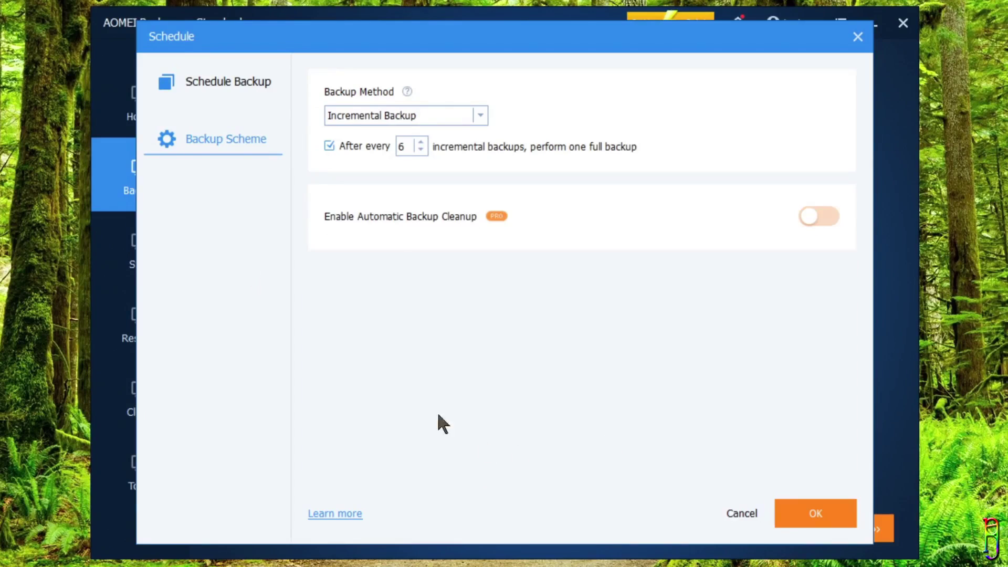
Cancel the schedule, run My File Backup to completion, and open its task actions menu.
{"action": "left_click", "coordinate": [743, 514]}
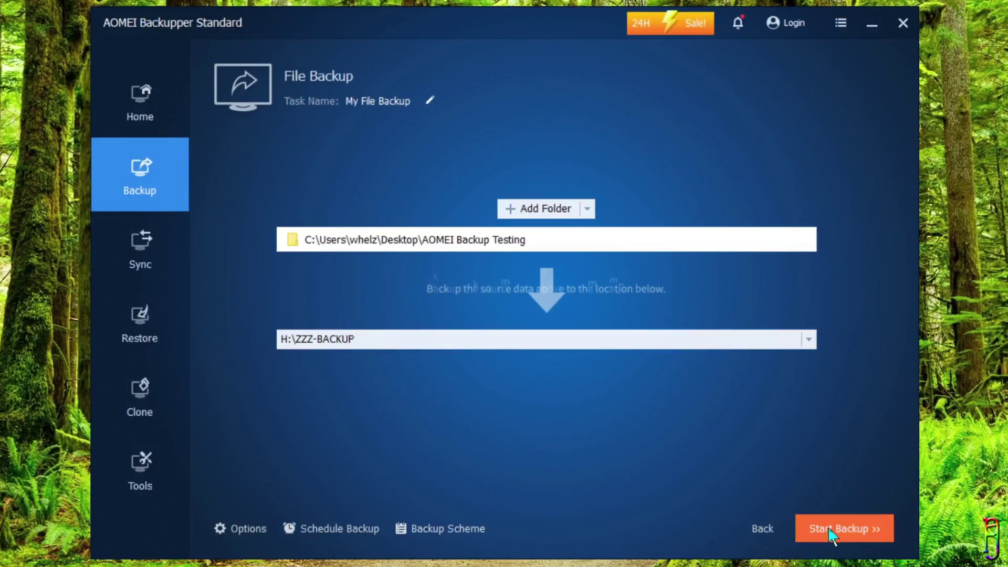
{"action": "left_click", "coordinate": [845, 527]}
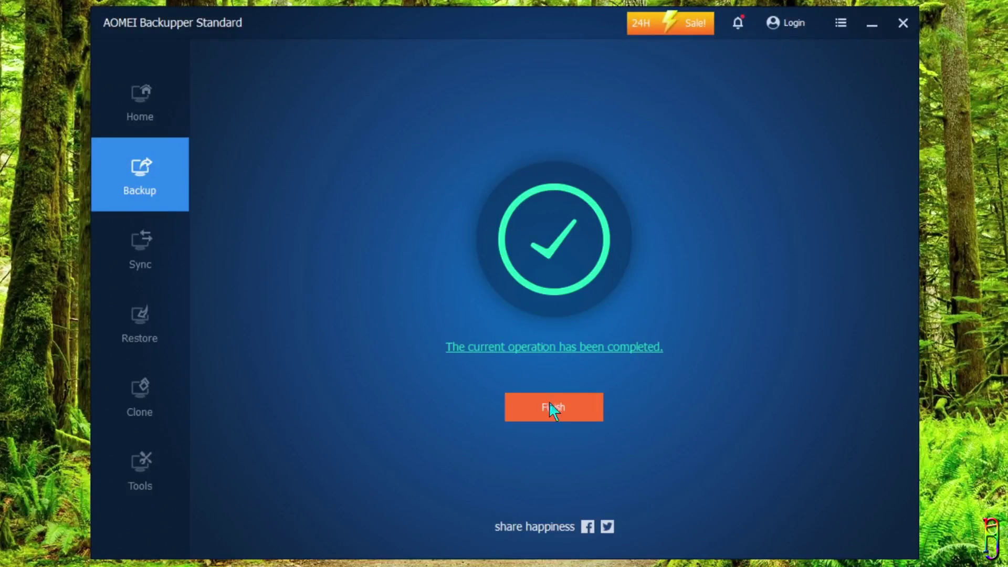
{"action": "left_click", "coordinate": [561, 408]}
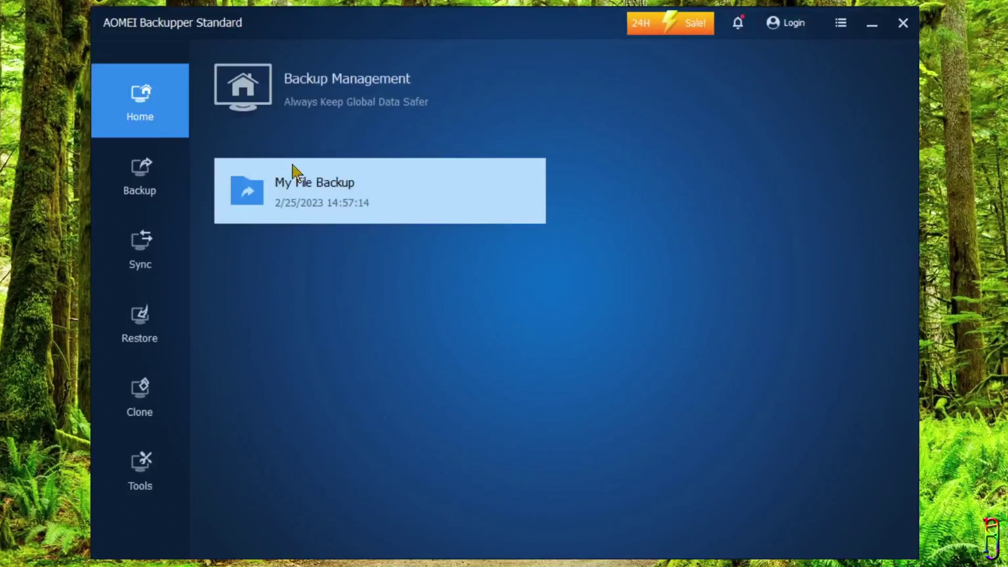
{"action": "mouse_move", "coordinate": [413, 185]}
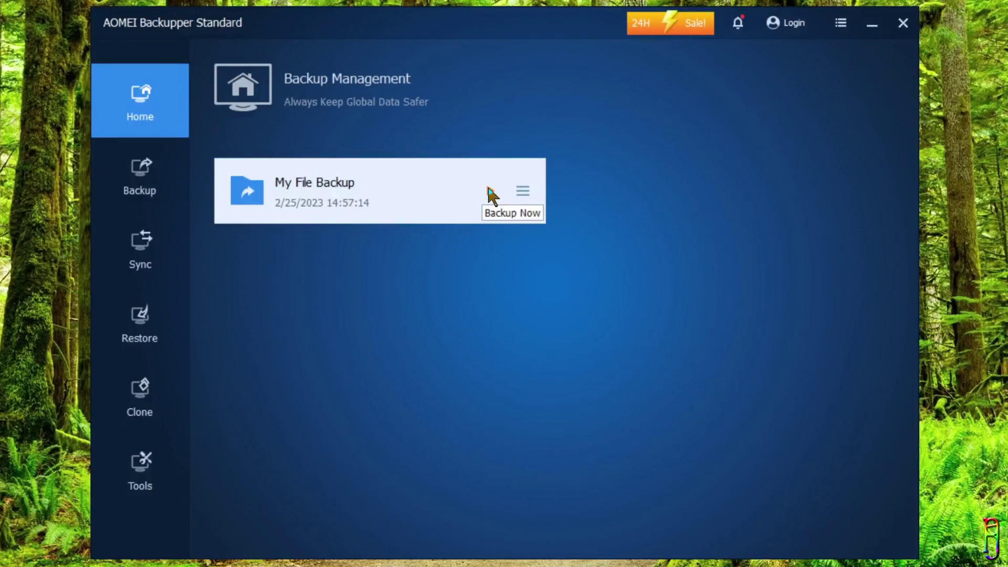
{"action": "left_click", "coordinate": [523, 191]}
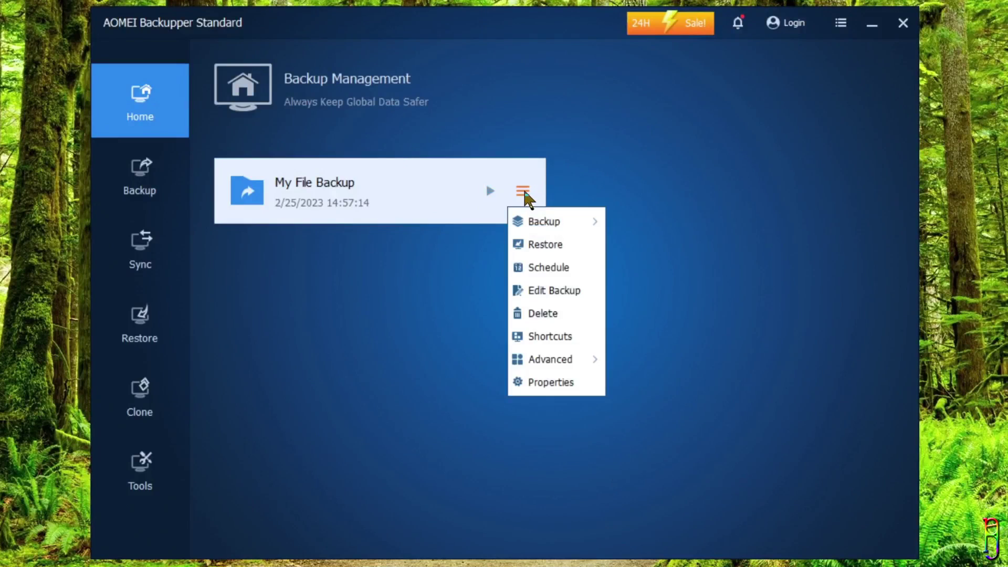
{"action": "mouse_move", "coordinate": [557, 225]}
Create a New folder on the desktop and move AOMEI Backup Testing into it.
{"action": "left_click", "coordinate": [719, 201]}
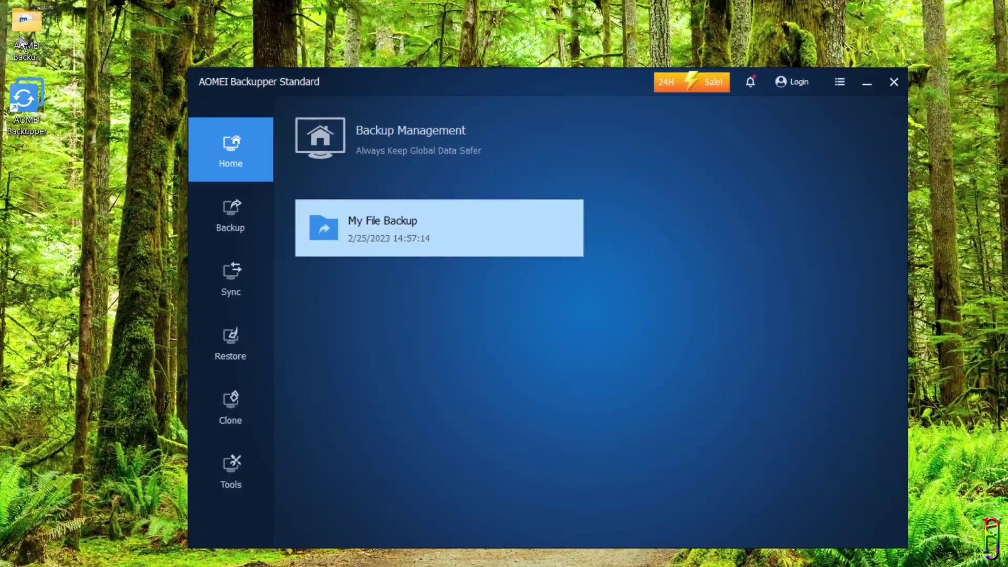
{"action": "left_click_drag", "start_coordinate": [29, 31], "coordinate": [34, 247]}
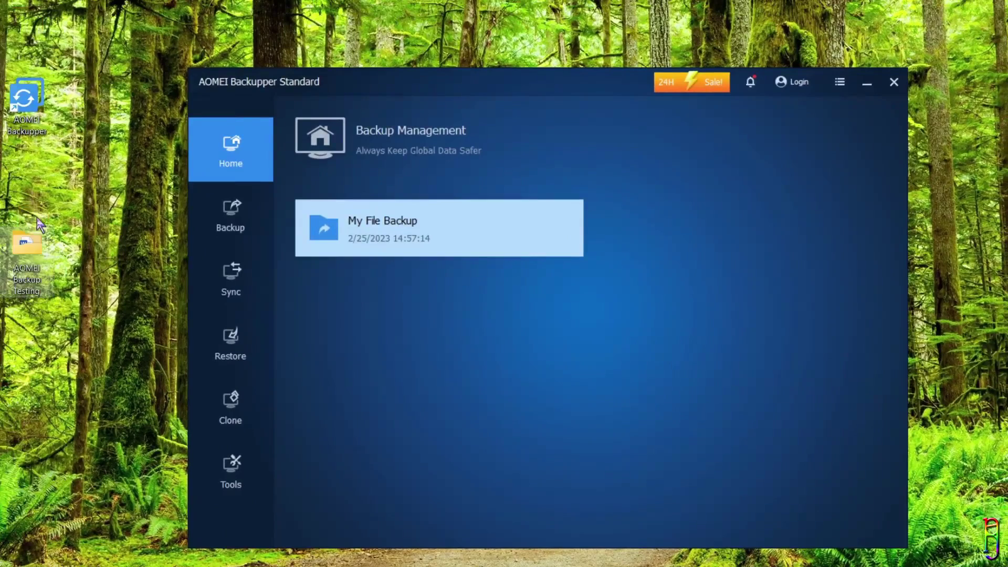
{"action": "right_click", "coordinate": [147, 39]}
{"action": "mouse_move", "coordinate": [254, 231]}
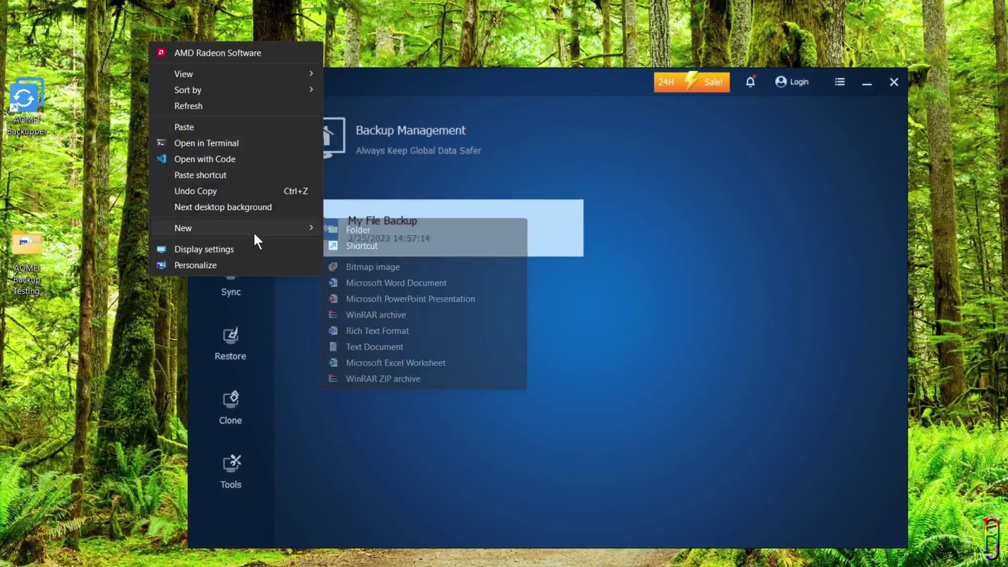
{"action": "left_click", "coordinate": [374, 231]}
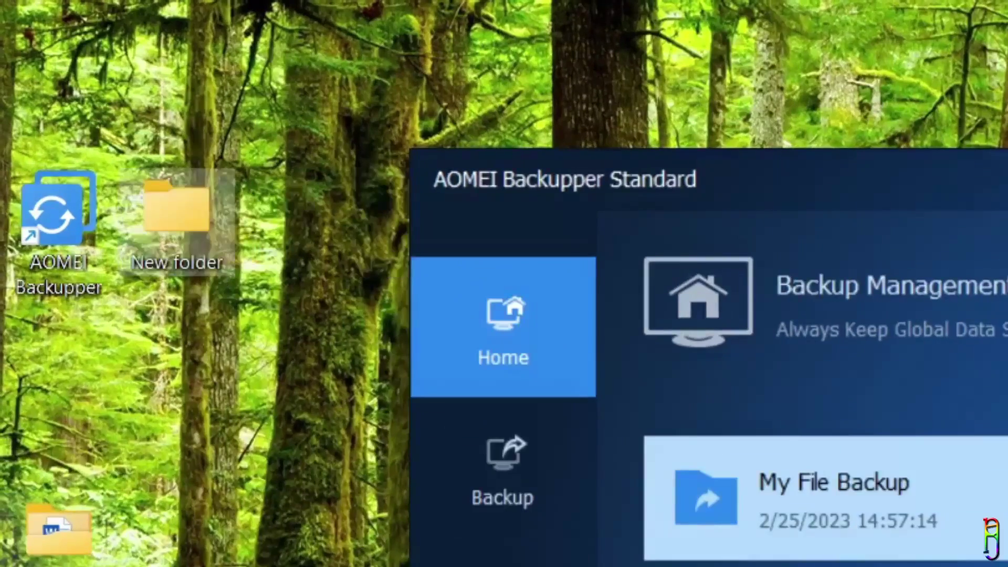
{"action": "left_click_drag", "start_coordinate": [24, 259], "coordinate": [42, 243]}
{"action": "left_click_drag", "start_coordinate": [87, 527], "coordinate": [178, 231]}
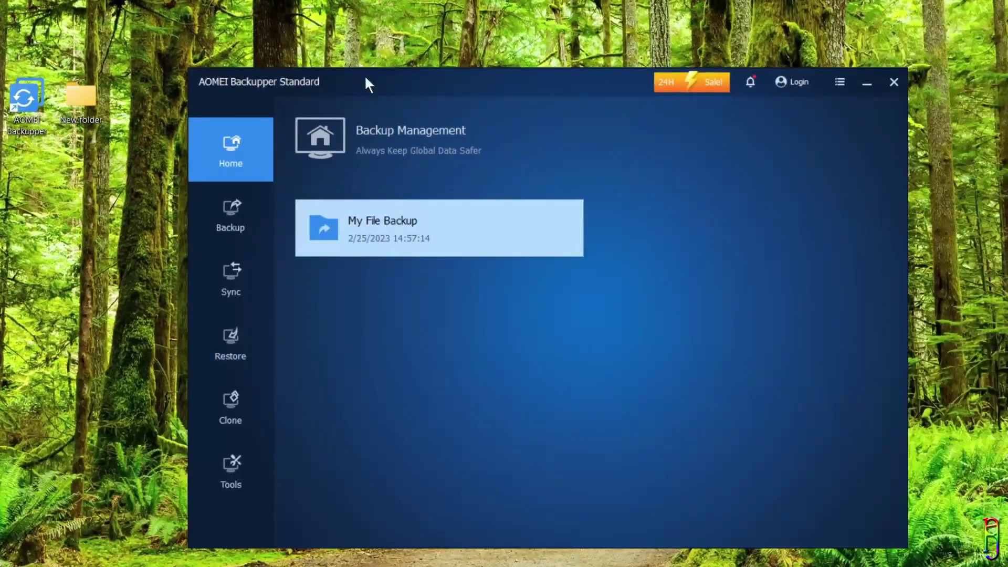
Go to Restore and try Select Task with My File Backup, then return to the start choices.
{"action": "left_click", "coordinate": [564, 228]}
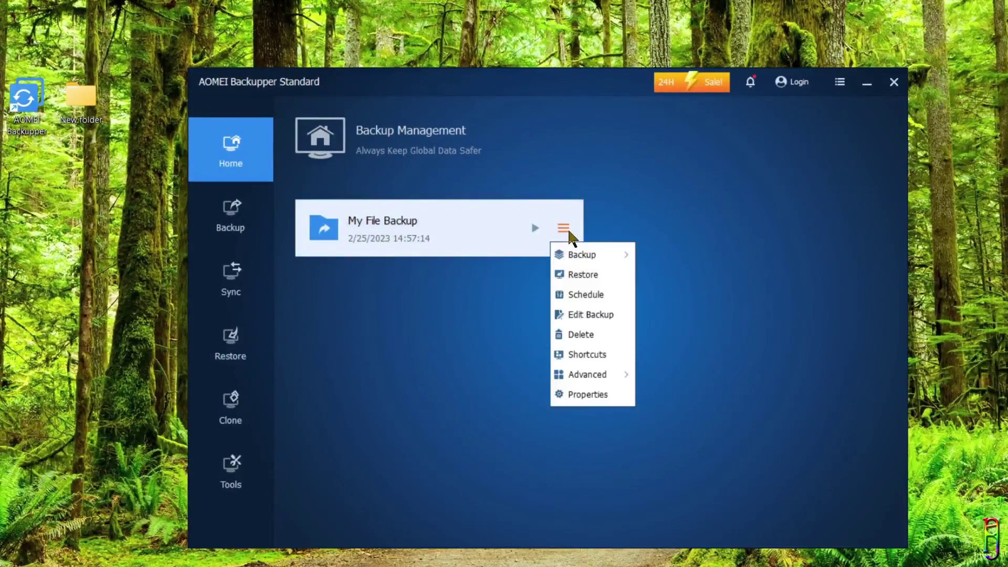
{"action": "left_click", "coordinate": [231, 470]}
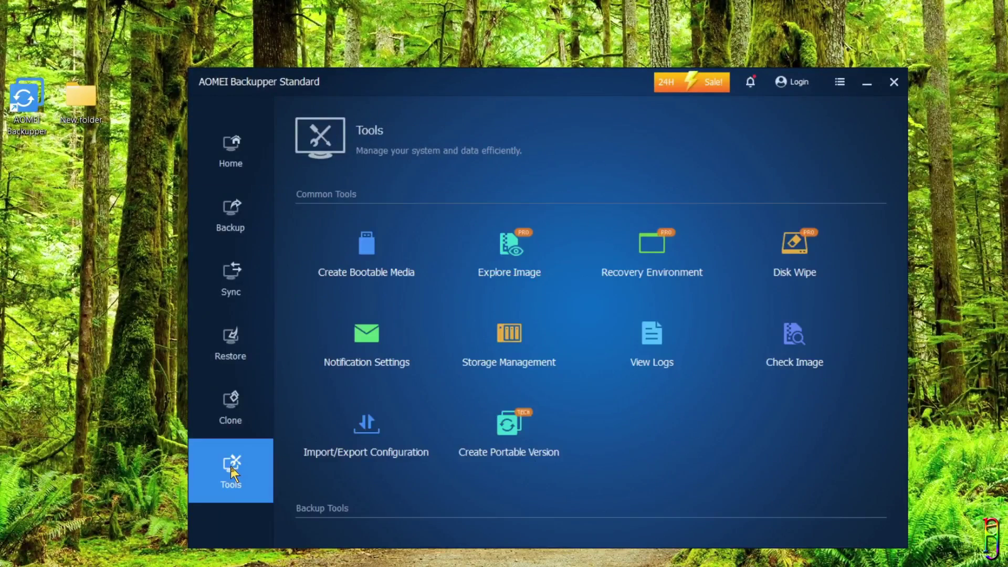
{"action": "left_click", "coordinate": [231, 409]}
{"action": "left_click", "coordinate": [231, 335]}
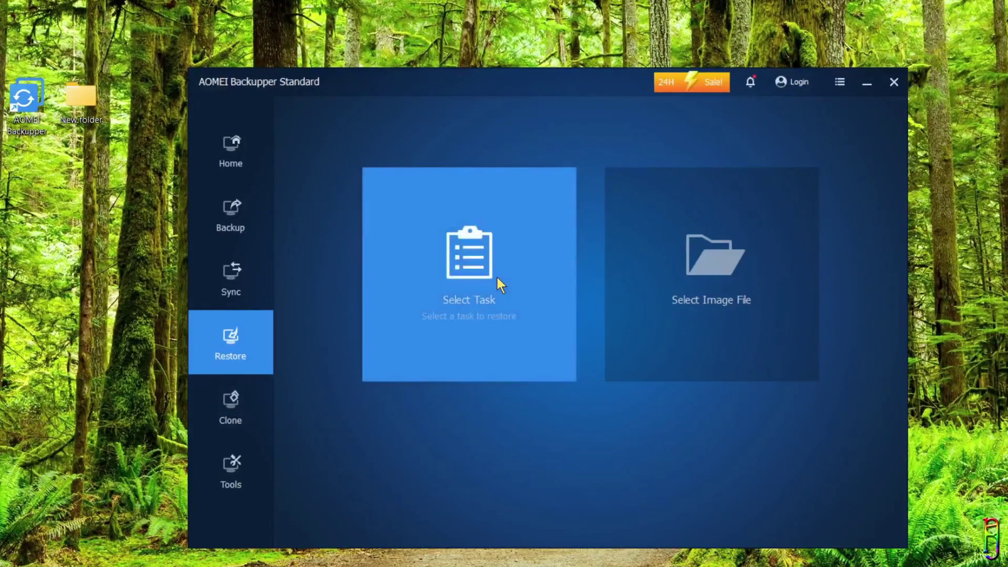
{"action": "left_click", "coordinate": [518, 278]}
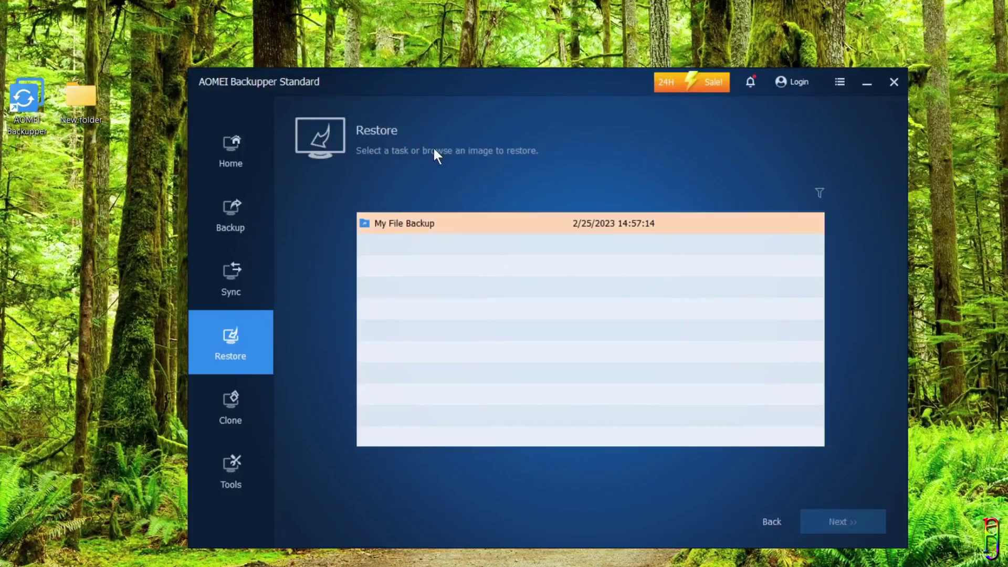
{"action": "left_click", "coordinate": [432, 223]}
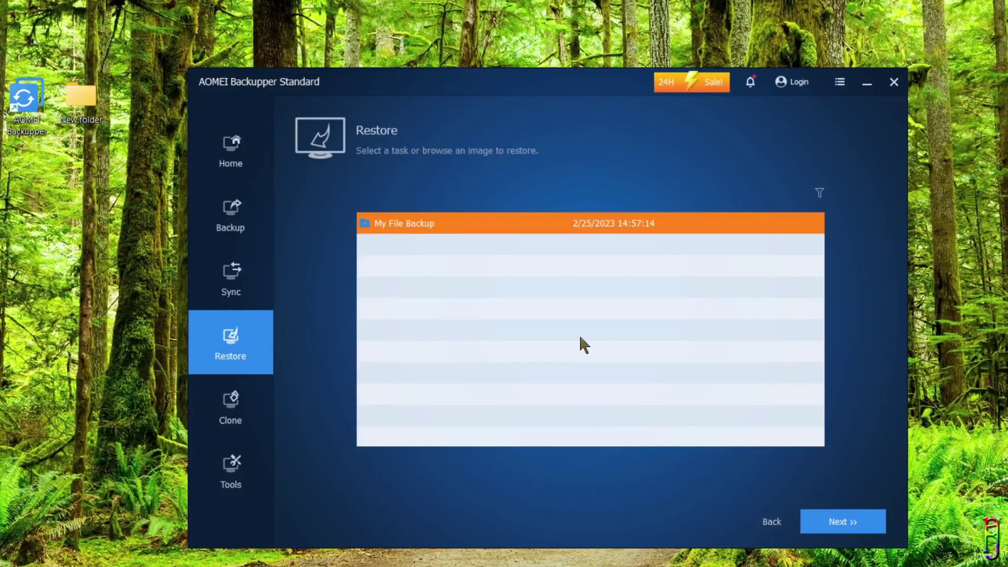
{"action": "left_click", "coordinate": [232, 348]}
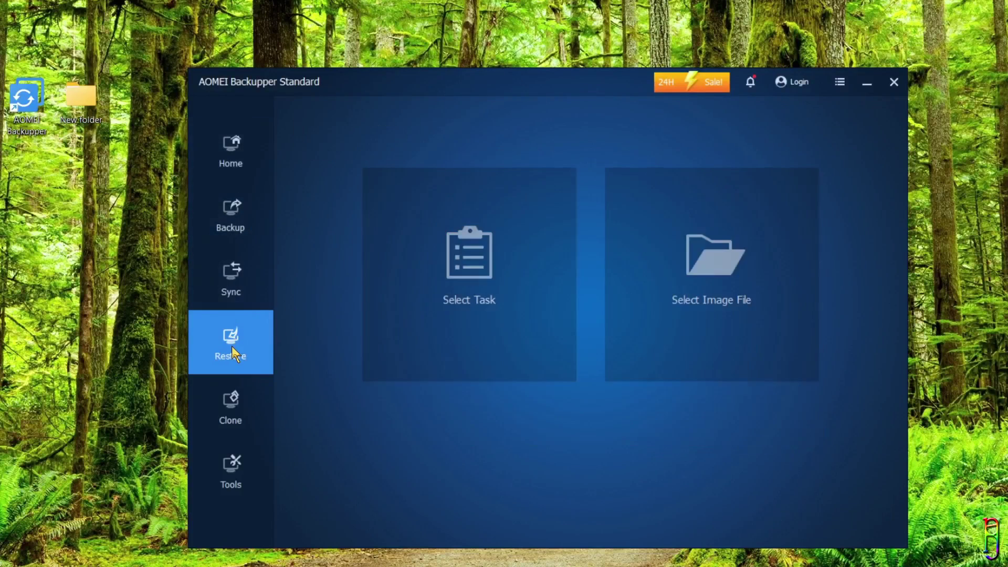
Browse via Select Image File to My File Backup.afi in H:\ZZZ-BACKUP, then cancel.
{"action": "left_click", "coordinate": [745, 276]}
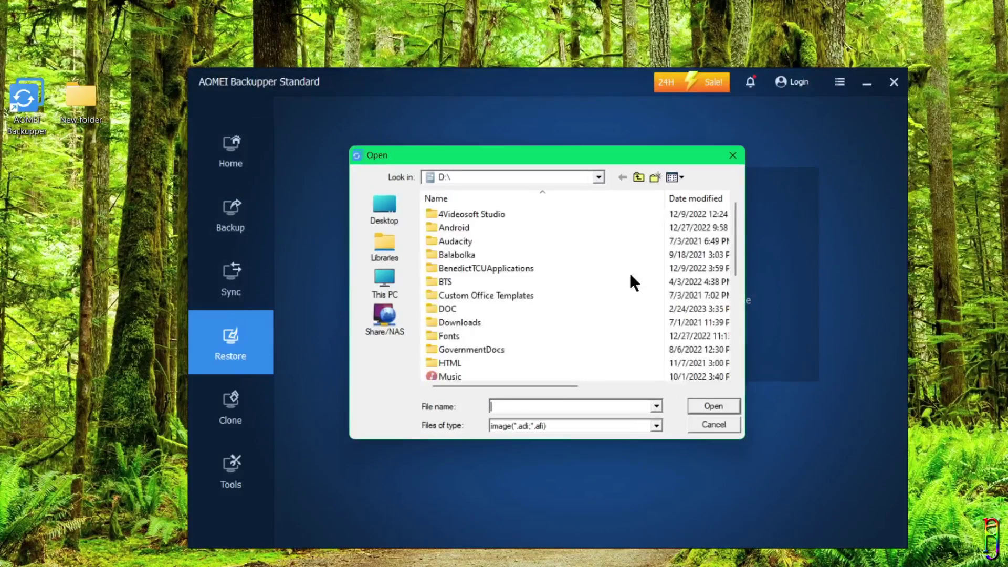
{"action": "left_click", "coordinate": [599, 177]}
{"action": "left_click", "coordinate": [497, 317]}
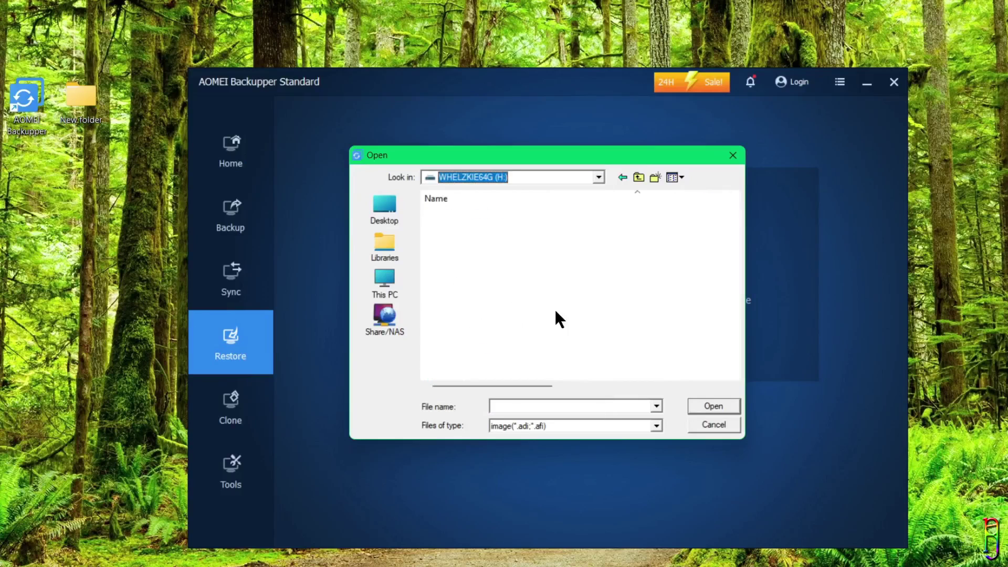
{"action": "double_click", "coordinate": [472, 323]}
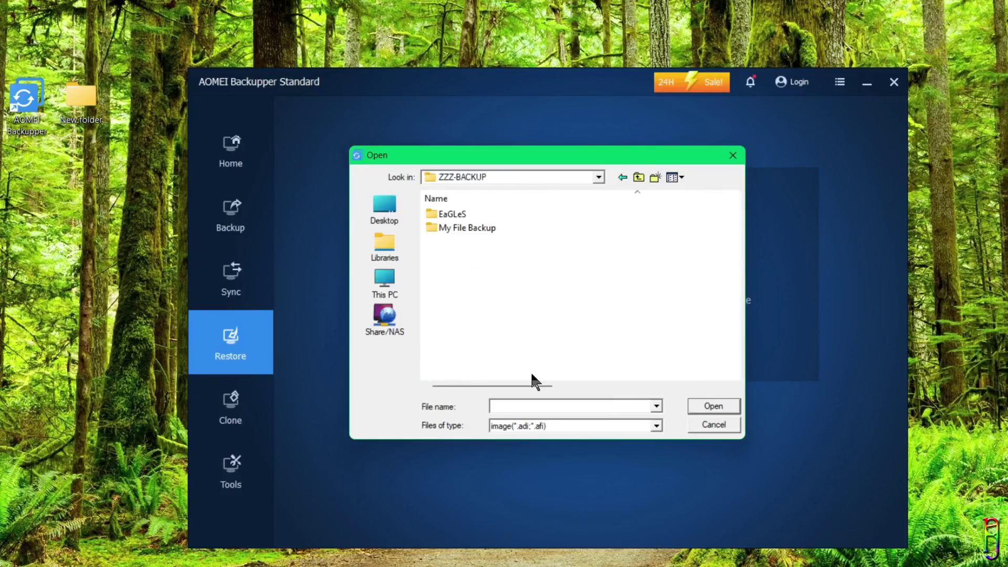
{"action": "double_click", "coordinate": [473, 227]}
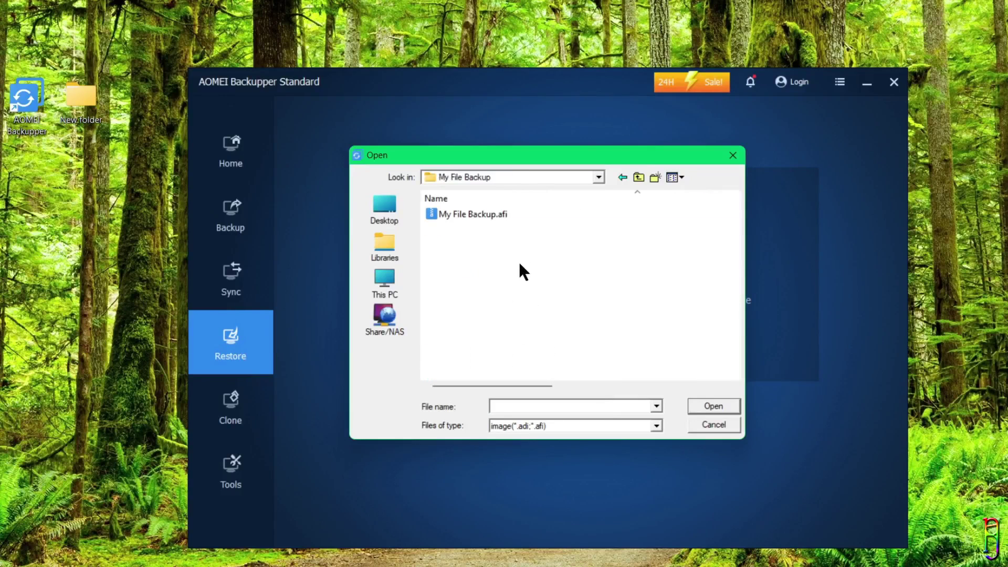
{"action": "left_click", "coordinate": [478, 213]}
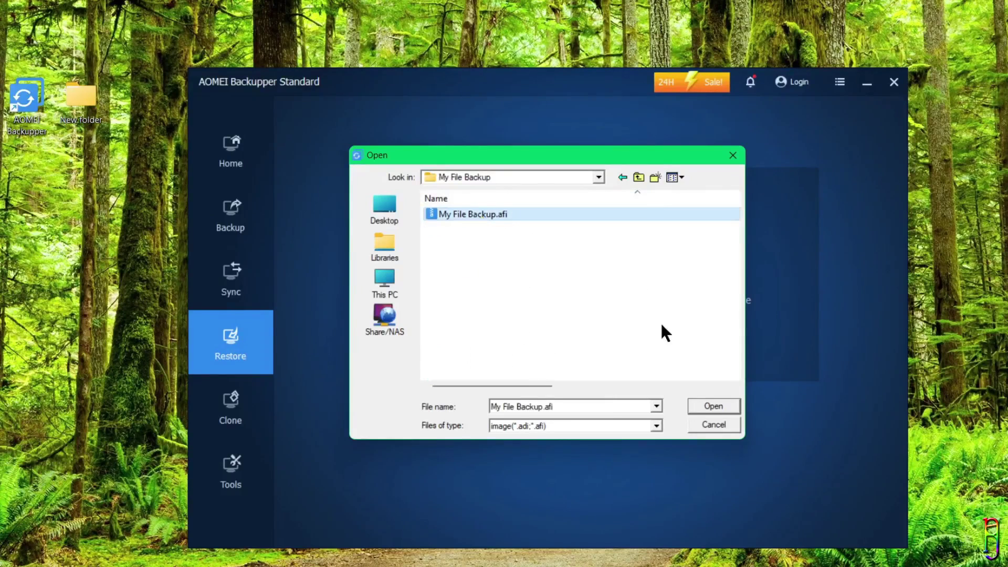
{"action": "left_click", "coordinate": [724, 432]}
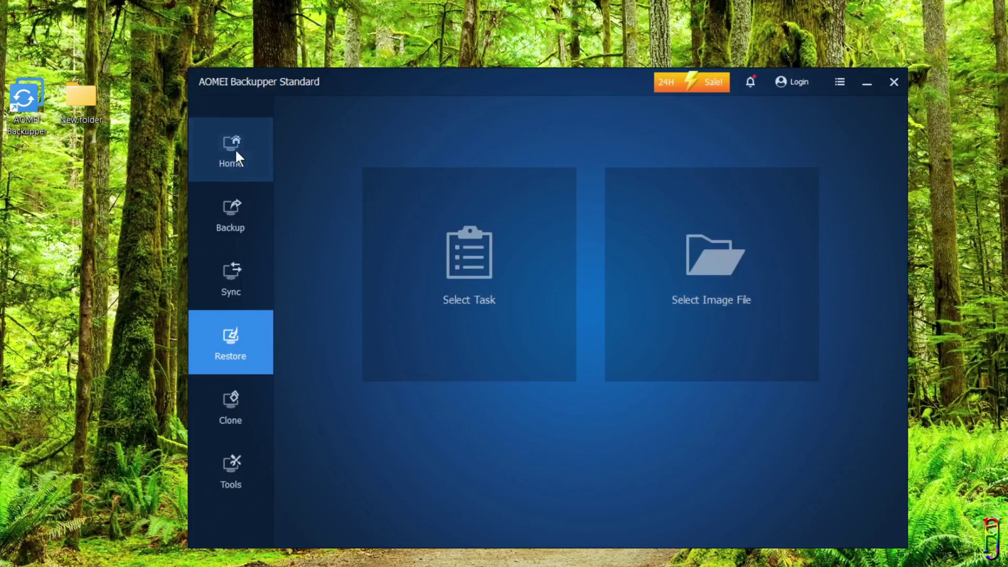
Start restoring My File Backup from Home and expand C:\Users\...\Desktop to the test folder.
{"action": "left_click", "coordinate": [229, 153]}
{"action": "mouse_move", "coordinate": [497, 231]}
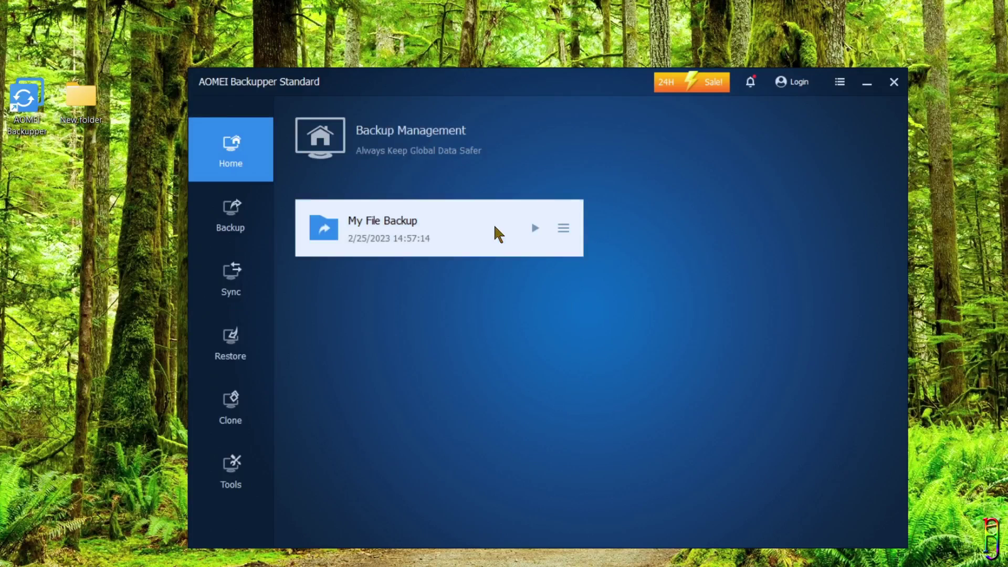
{"action": "left_click", "coordinate": [563, 229]}
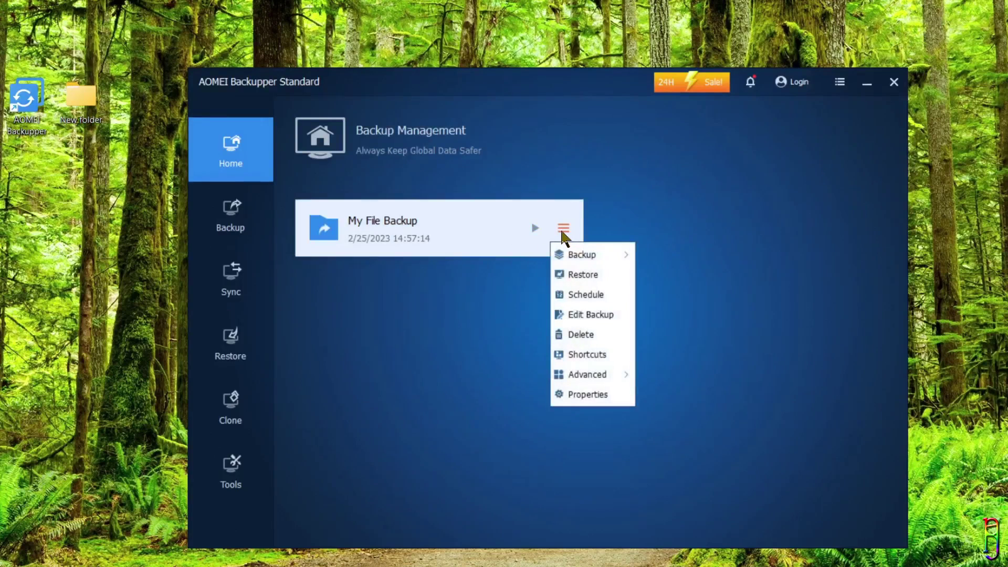
{"action": "left_click", "coordinate": [592, 276]}
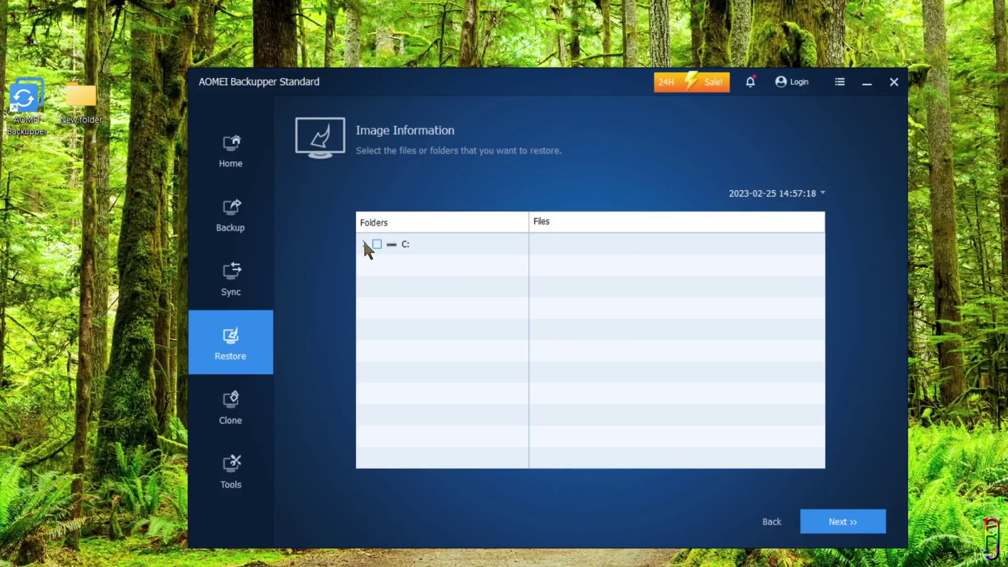
{"action": "left_click", "coordinate": [365, 244]}
{"action": "left_click", "coordinate": [379, 265]}
{"action": "left_click", "coordinate": [393, 286]}
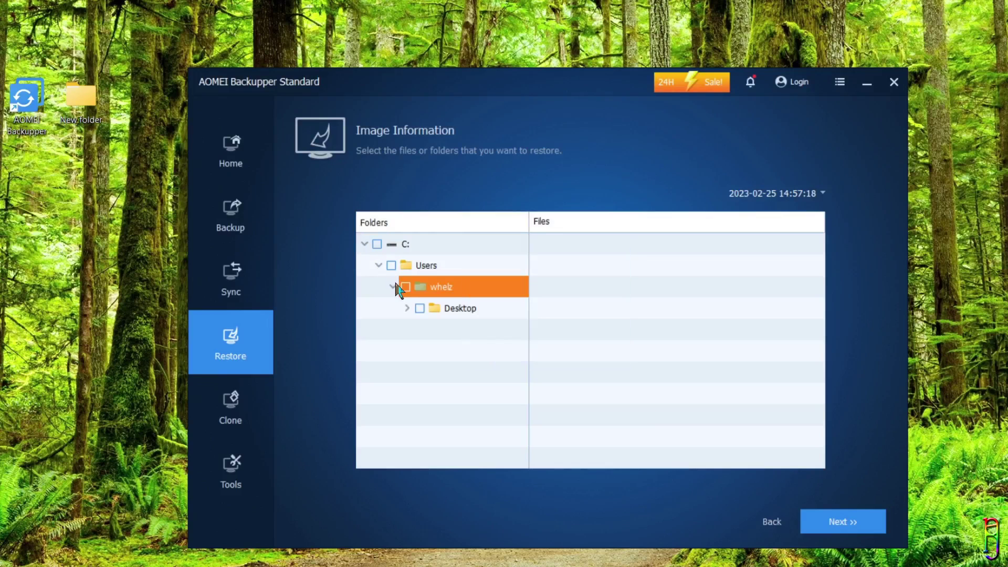
{"action": "left_click", "coordinate": [406, 308]}
{"action": "left_click", "coordinate": [422, 330]}
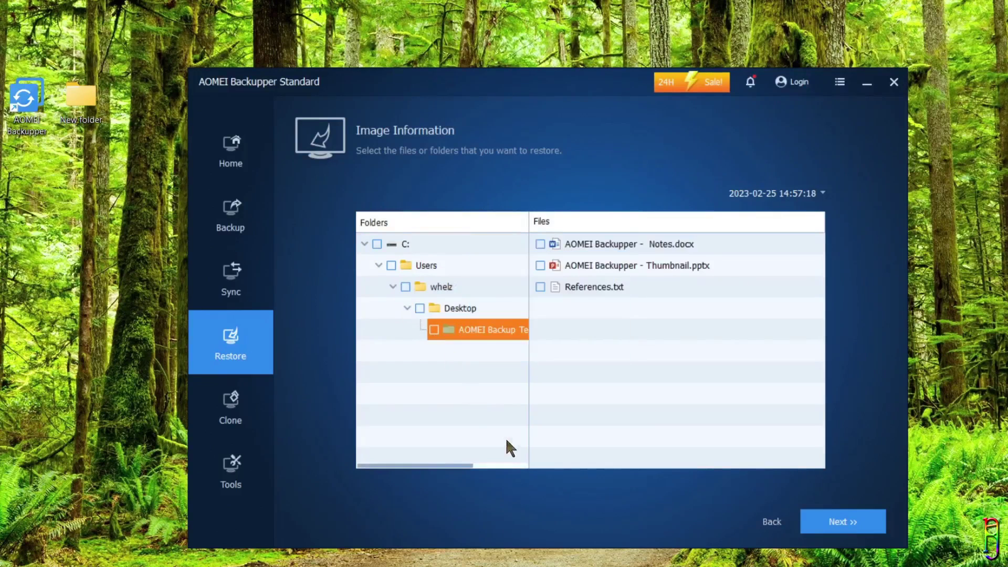
Tick Notes.docx, Thumbnail.pptx and the whole test folder, then continue to the destination.
{"action": "left_click", "coordinate": [539, 244]}
{"action": "left_click", "coordinate": [540, 266]}
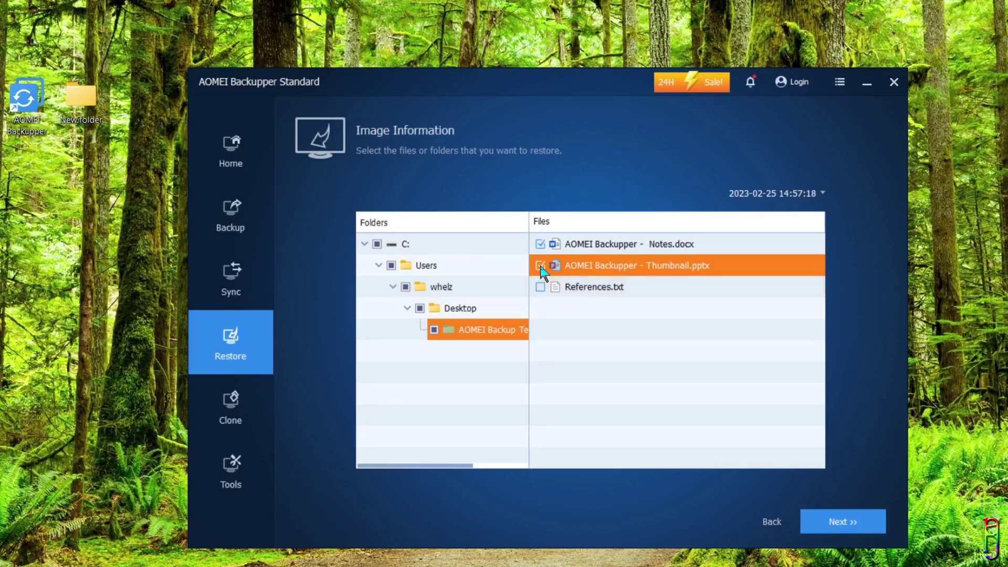
{"action": "left_click", "coordinate": [434, 329]}
{"action": "left_click", "coordinate": [375, 244]}
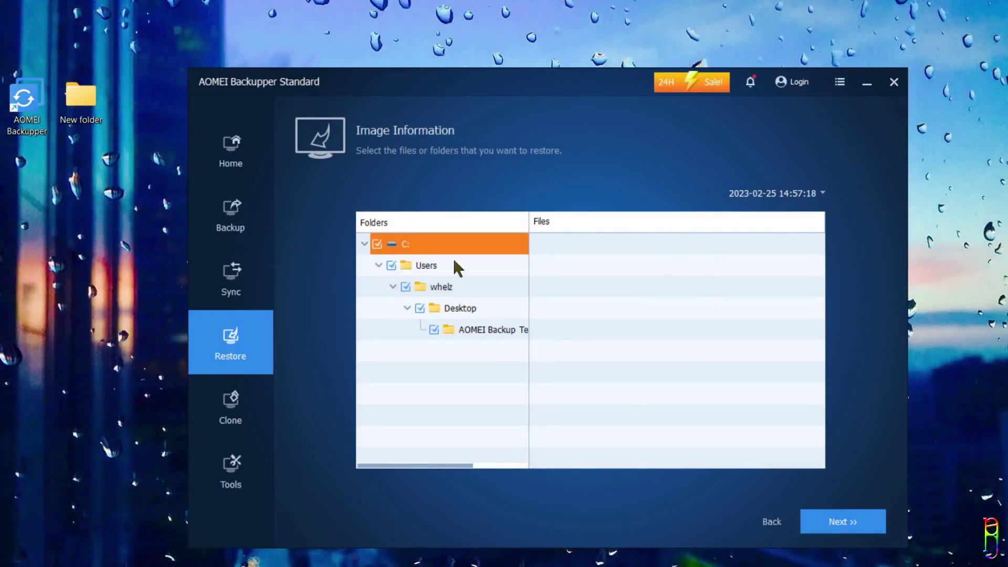
{"action": "left_click", "coordinate": [838, 522]}
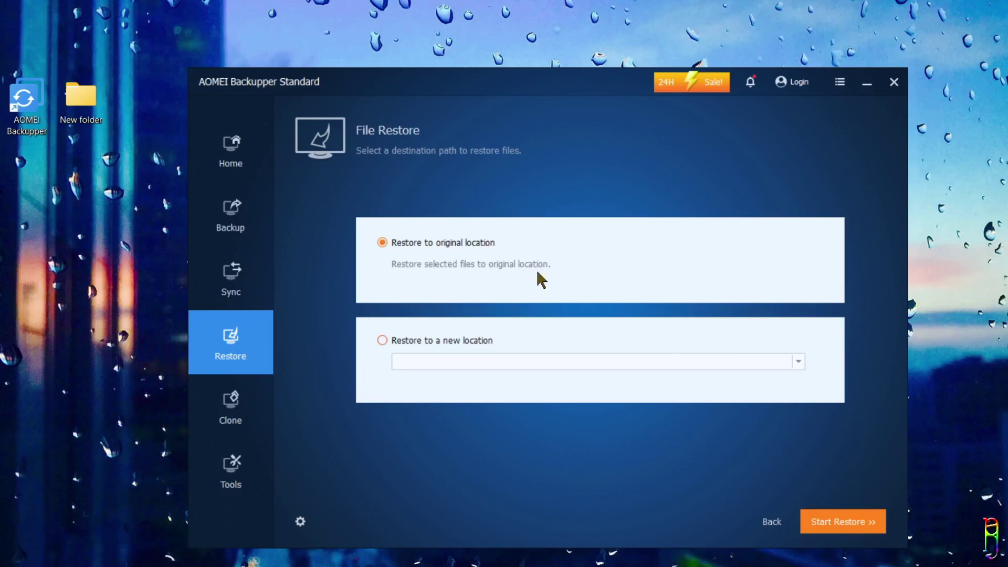
Choose Restore to original location for the selected files and start the restore.
{"action": "left_click", "coordinate": [425, 336]}
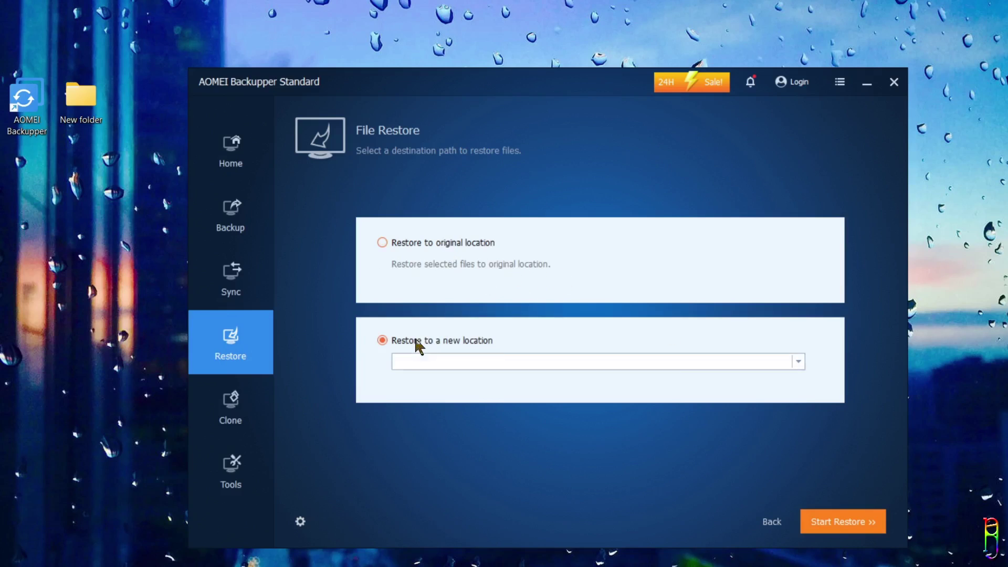
{"action": "left_click", "coordinate": [798, 361]}
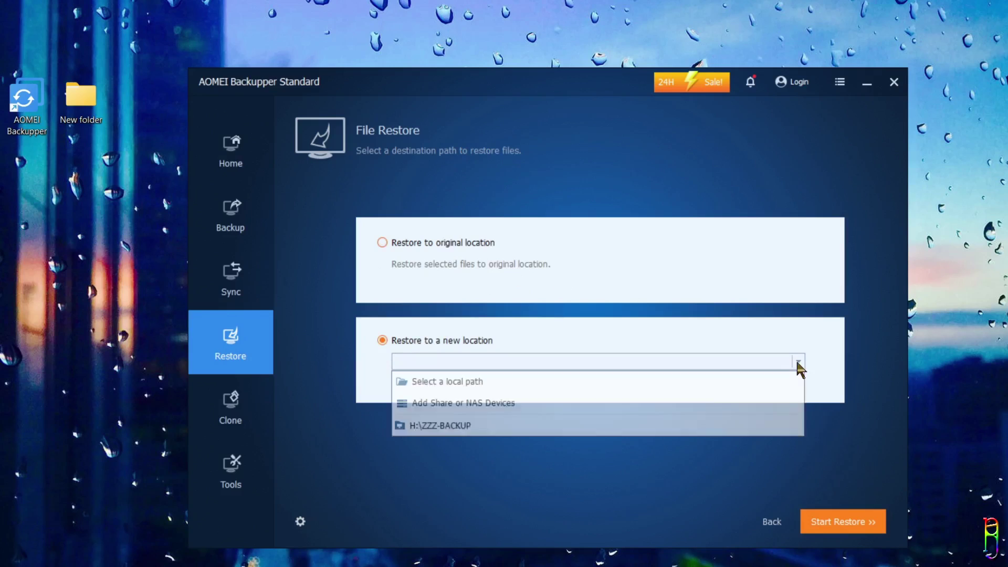
{"action": "left_click", "coordinate": [500, 382]}
{"action": "left_click", "coordinate": [714, 405]}
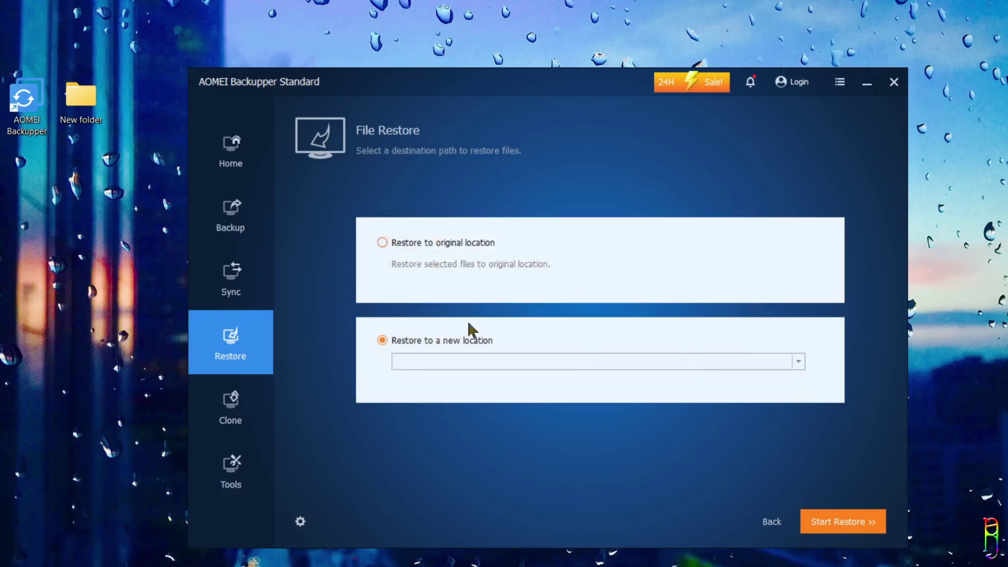
{"action": "left_click", "coordinate": [382, 243]}
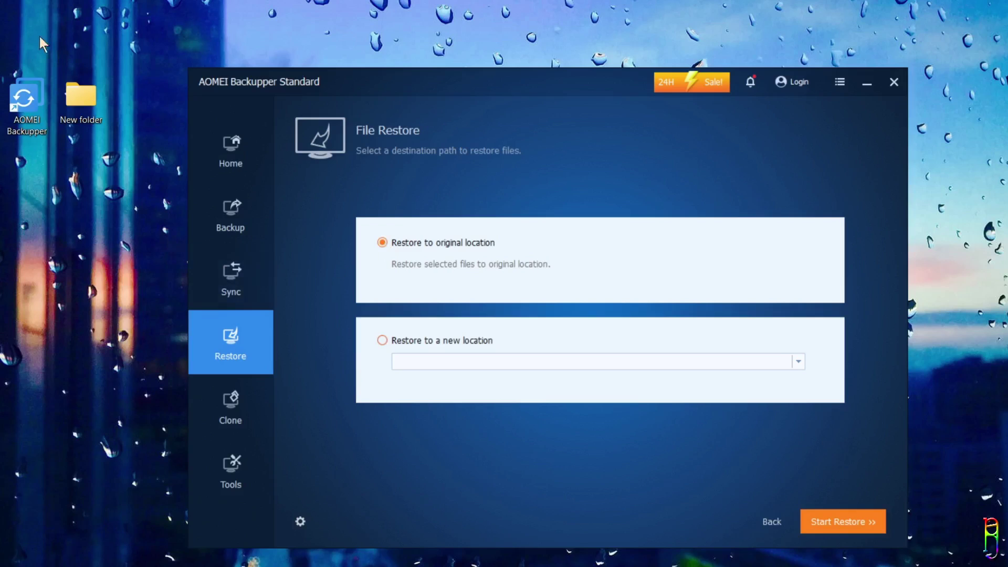
{"action": "left_click", "coordinate": [833, 522]}
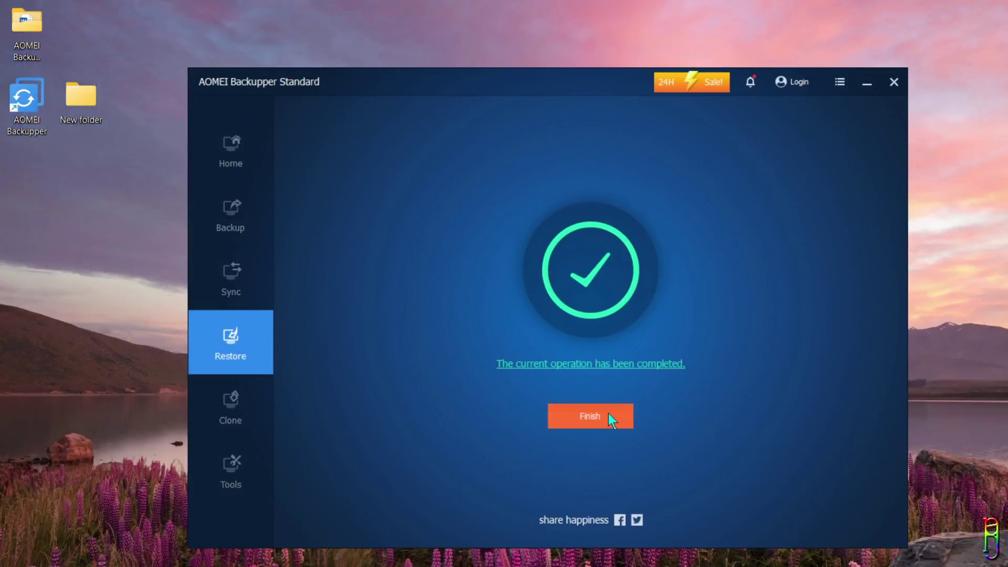
Open the restored AOMEI Backup Testing folder and widen its window to show the file dates.
{"action": "left_click", "coordinate": [609, 414]}
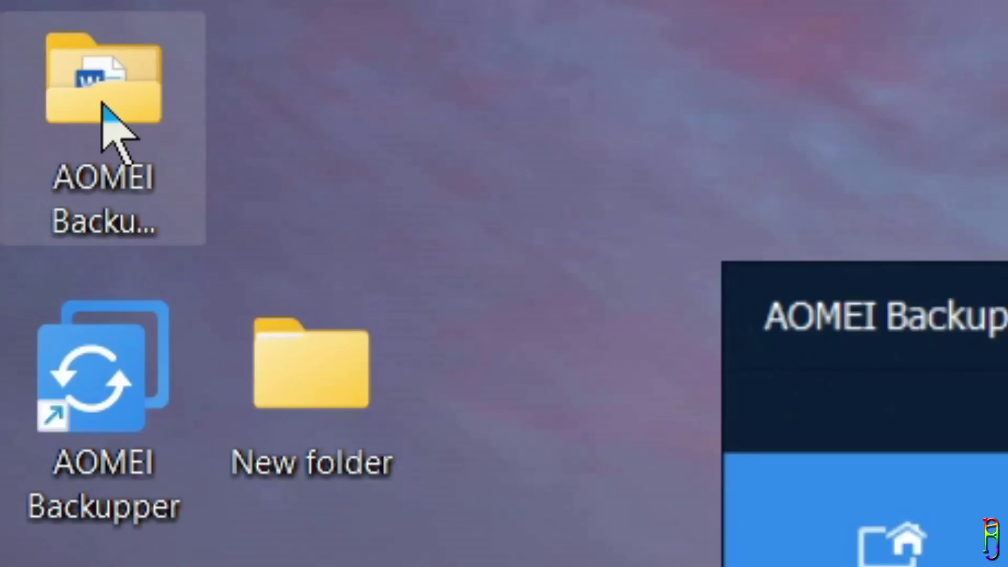
{"action": "left_click", "coordinate": [102, 103]}
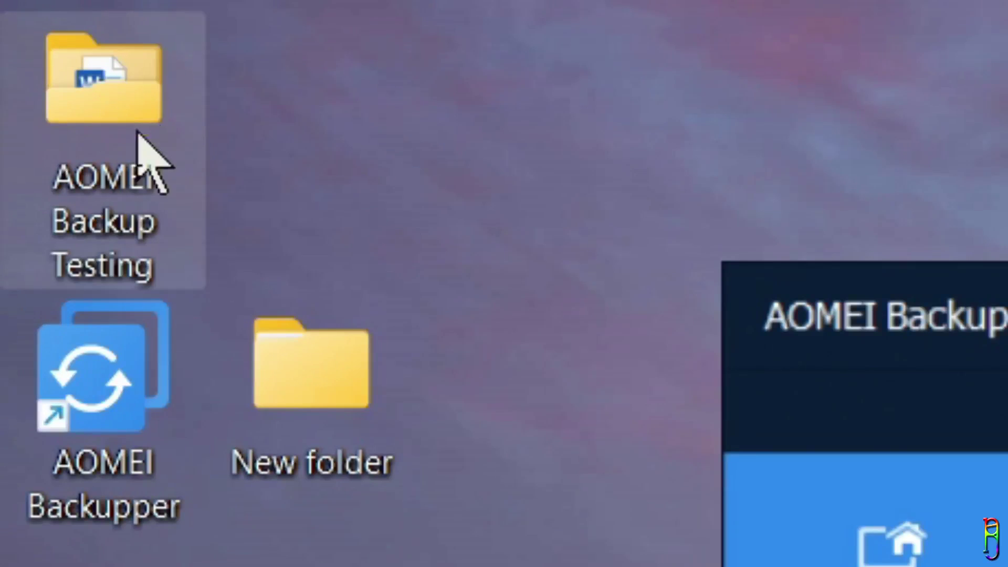
{"action": "double_click", "coordinate": [91, 103]}
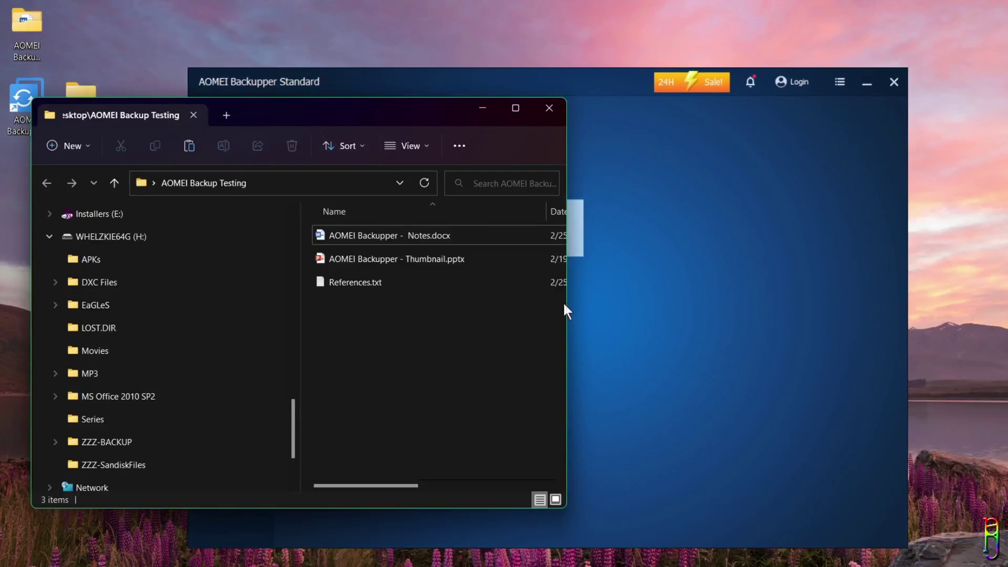
{"action": "left_click_drag", "start_coordinate": [565, 310], "coordinate": [755, 300]}
{"action": "left_click_drag", "start_coordinate": [520, 357], "coordinate": [312, 221]}
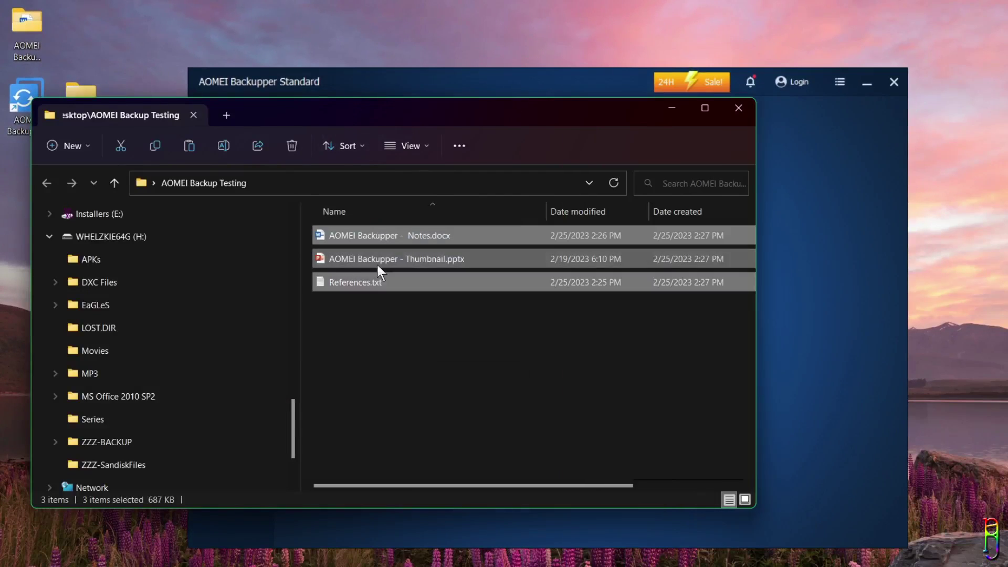
{"action": "left_click", "coordinate": [503, 364]}
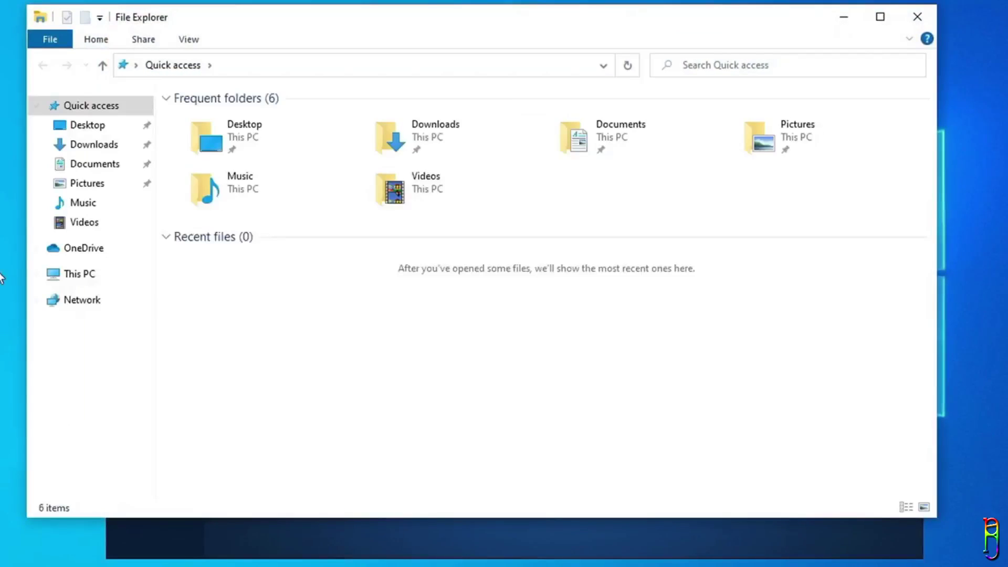
Open This PC in File Explorer's navigation pane.
{"action": "left_click", "coordinate": [78, 280]}
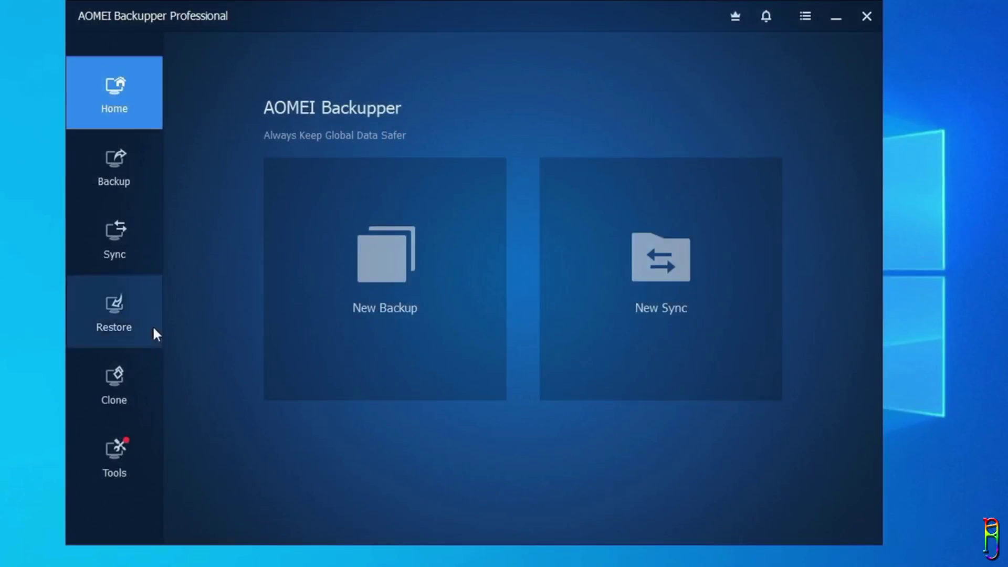
Set up a Disk Clone from the 57.66GB Disk1 (C:) to the 238.47GB Disk0 (D:).
{"action": "left_click", "coordinate": [131, 362]}
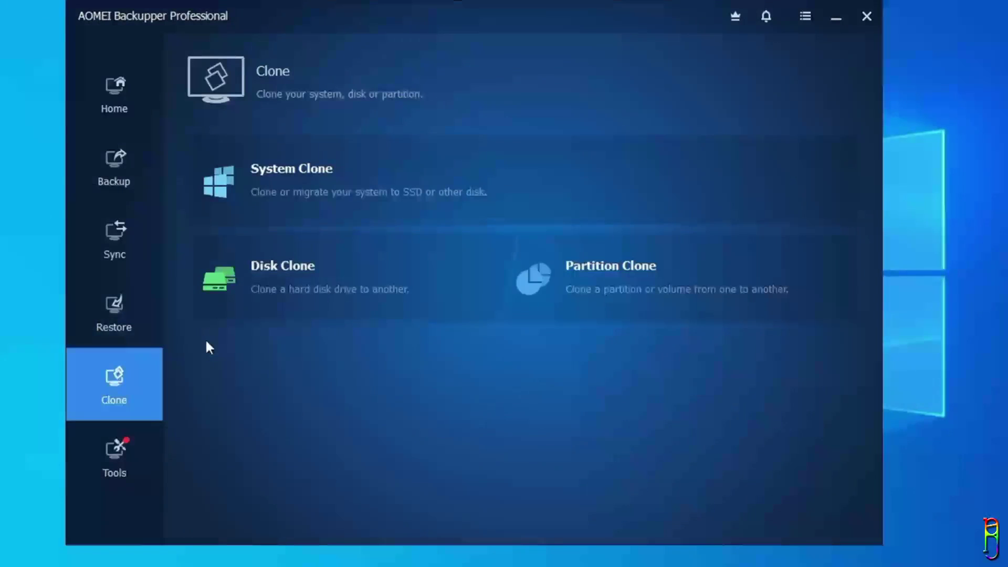
{"action": "left_click", "coordinate": [295, 266]}
{"action": "left_click", "coordinate": [301, 255]}
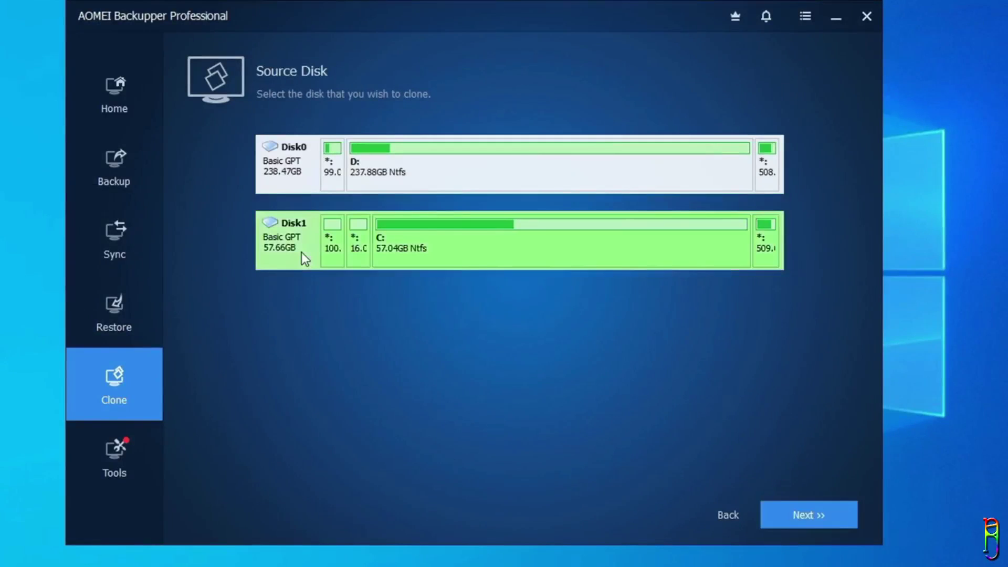
{"action": "left_click", "coordinate": [847, 521]}
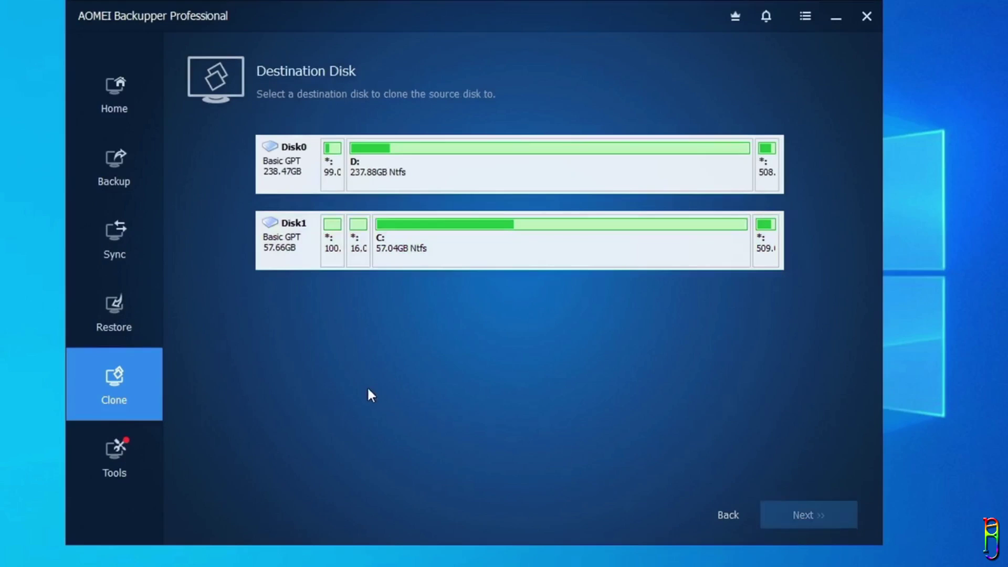
{"action": "left_click", "coordinate": [288, 173]}
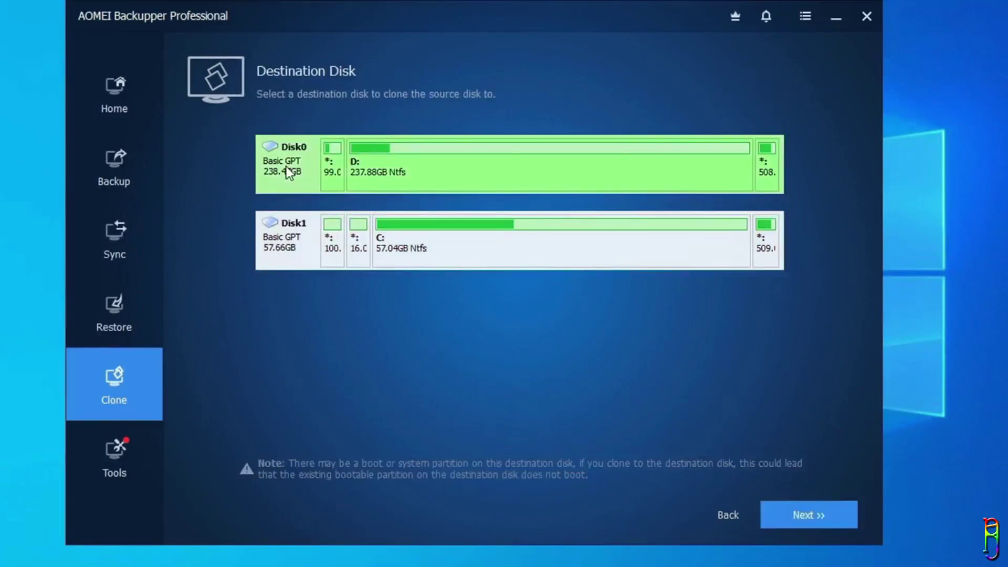
{"action": "left_click", "coordinate": [799, 517]}
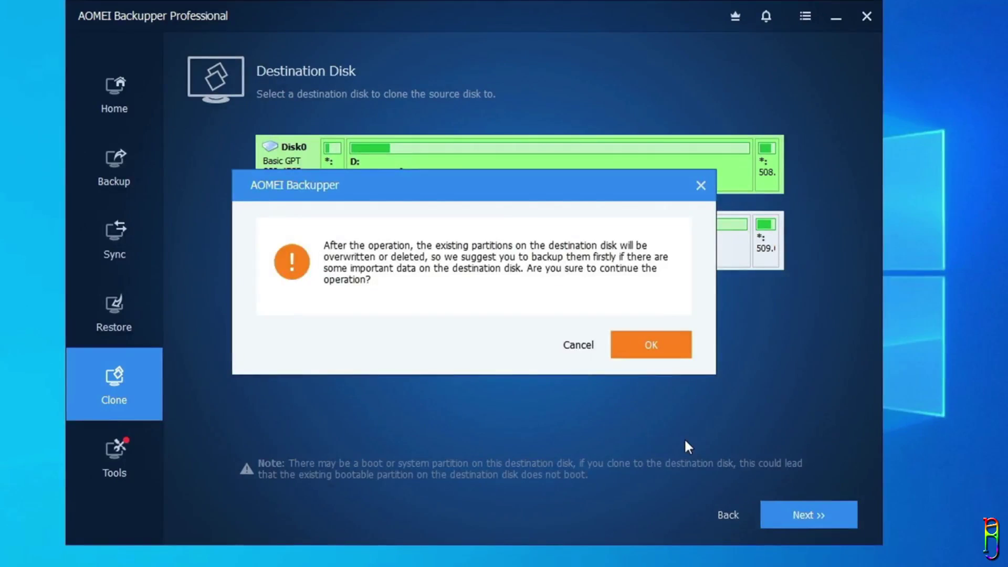
Accept the overwrite warning, enable SSD Alignment and confirm the Edit Partitions settings.
{"action": "left_click", "coordinate": [643, 350]}
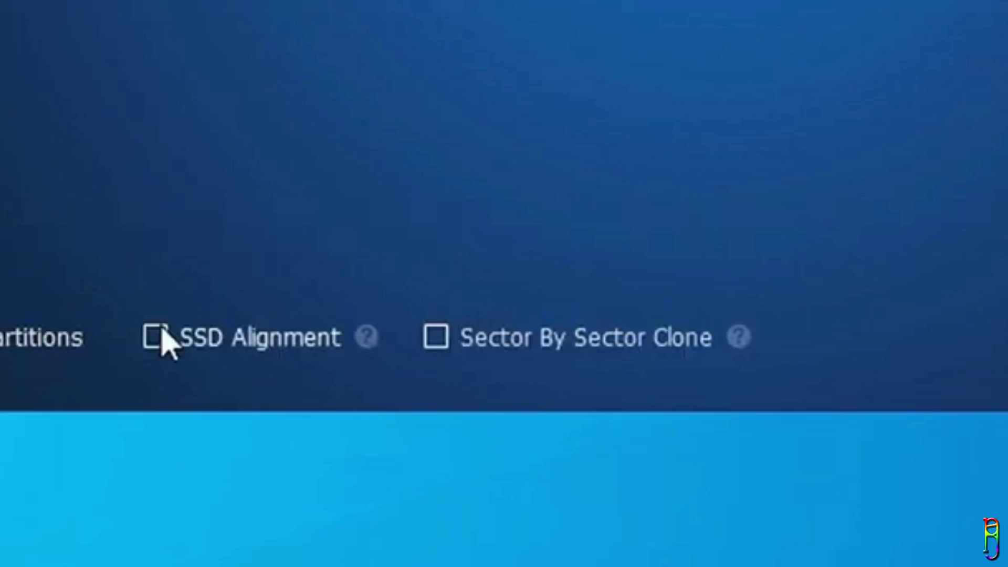
{"action": "left_click", "coordinate": [161, 332]}
{"action": "mouse_move", "coordinate": [374, 337]}
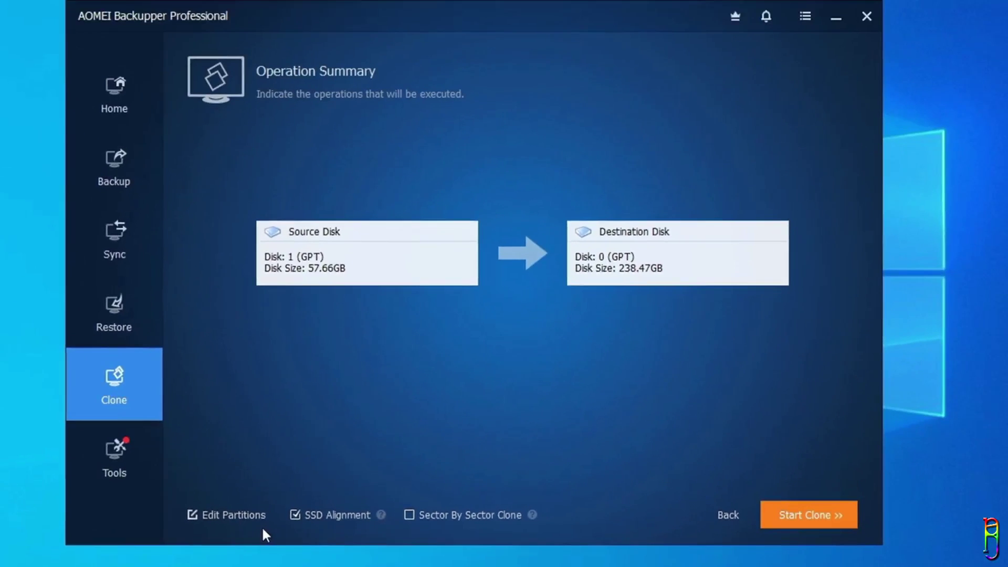
{"action": "left_click", "coordinate": [247, 516]}
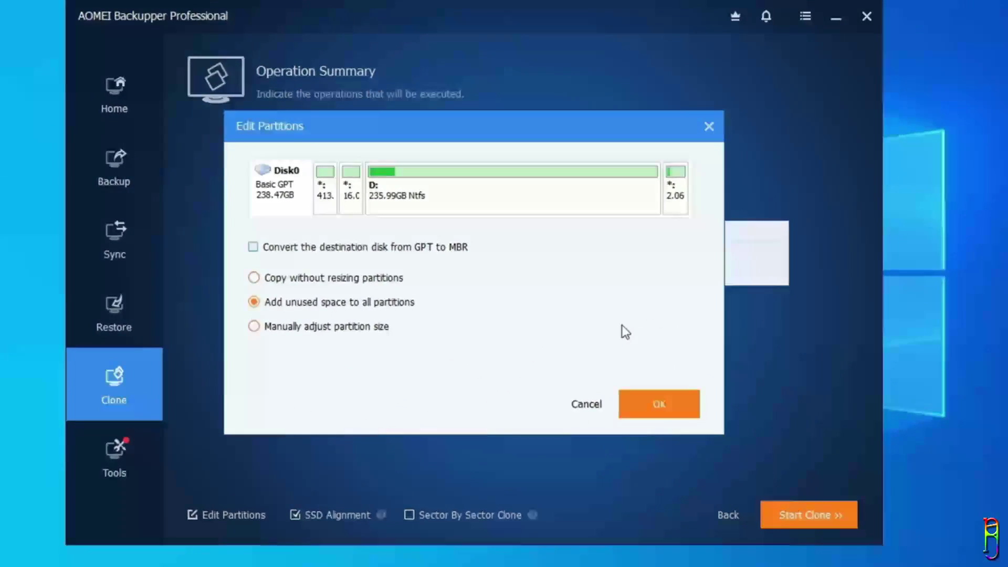
{"action": "left_click", "coordinate": [669, 408]}
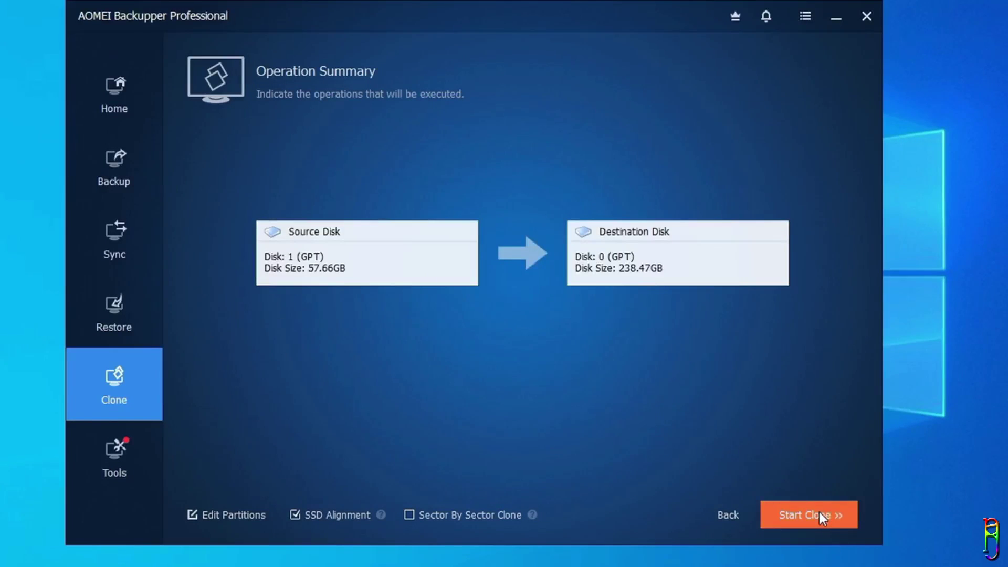
Start the clone, allow programs on drive D: to close, and finish so Windows restarts.
{"action": "left_click", "coordinate": [779, 515]}
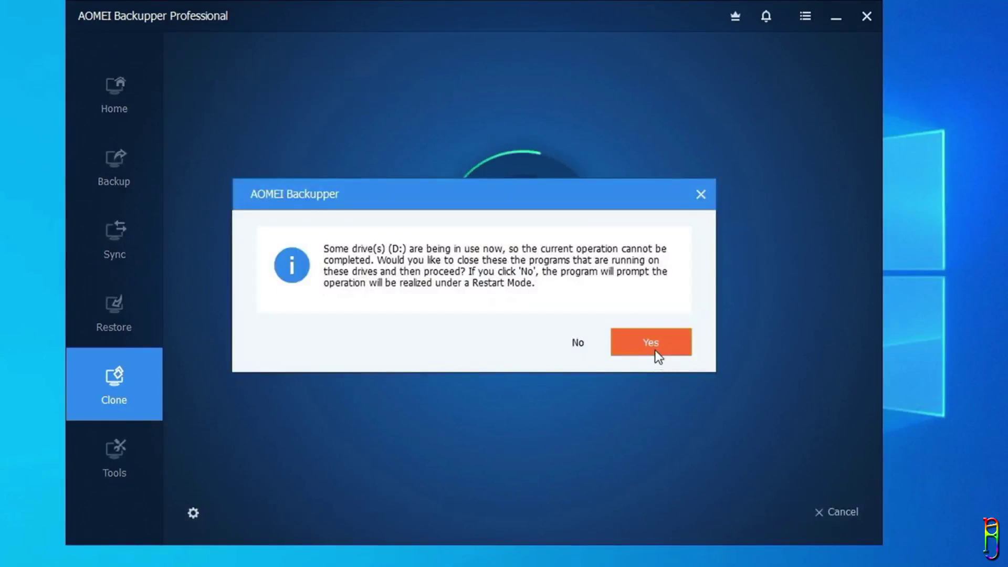
{"action": "left_click", "coordinate": [647, 337]}
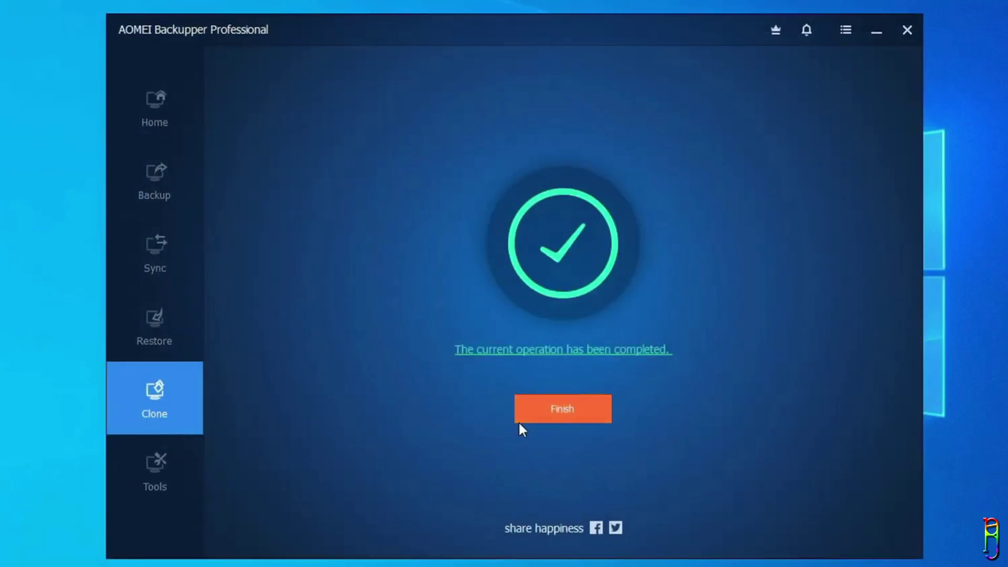
{"action": "left_click", "coordinate": [526, 413]}
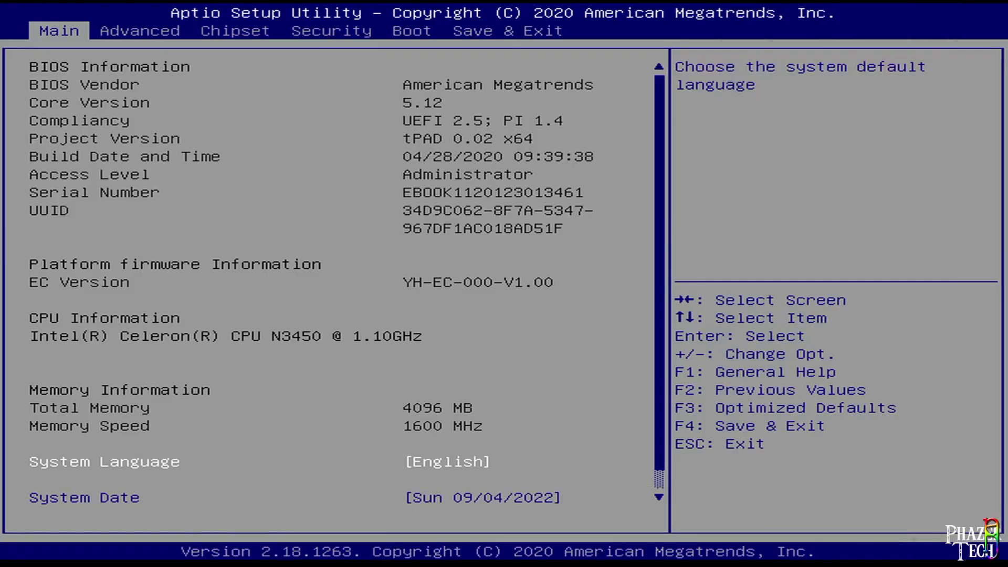
Make the DOGFISH SSD 256GB Windows Boot Manager Boot Option #1, then save and exit.
{"action": "key", "text": "Left"}
{"action": "key", "text": "Left"}
{"action": "key", "text": "Down"}
{"action": "key", "text": "Down"}
{"action": "key", "text": "Down"}
{"action": "key", "text": "Return"}
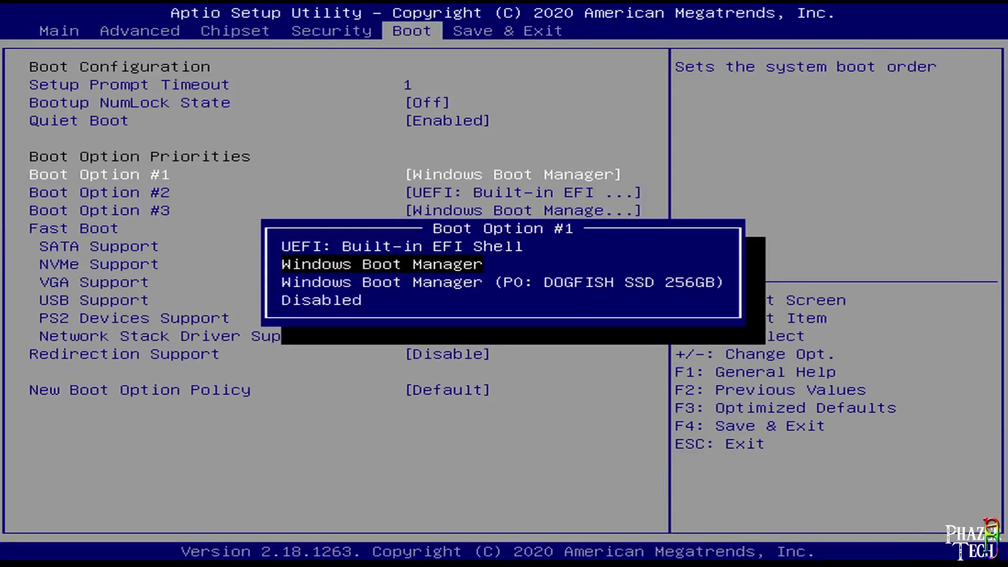
{"action": "key", "text": "Down"}
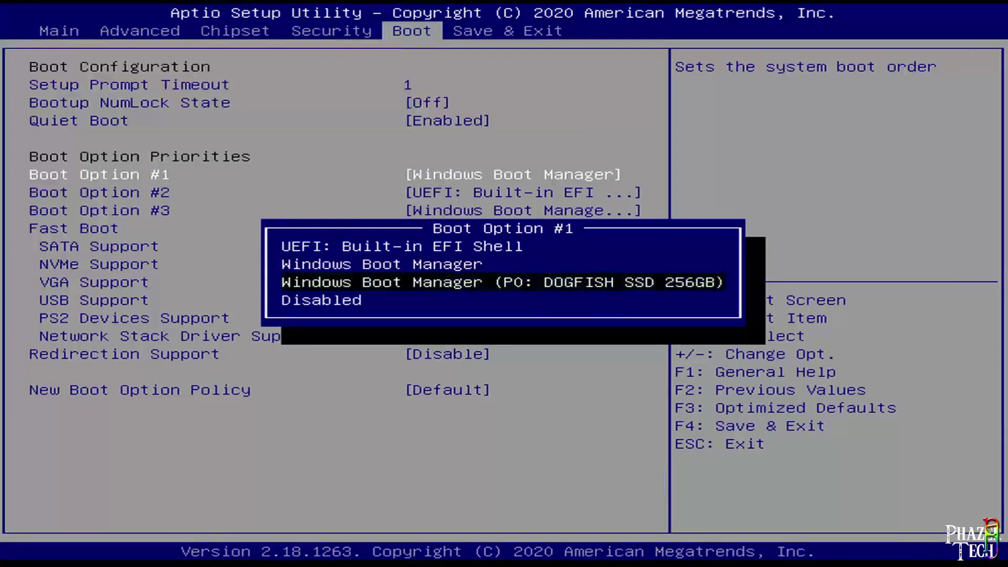
{"action": "key", "text": "Return"}
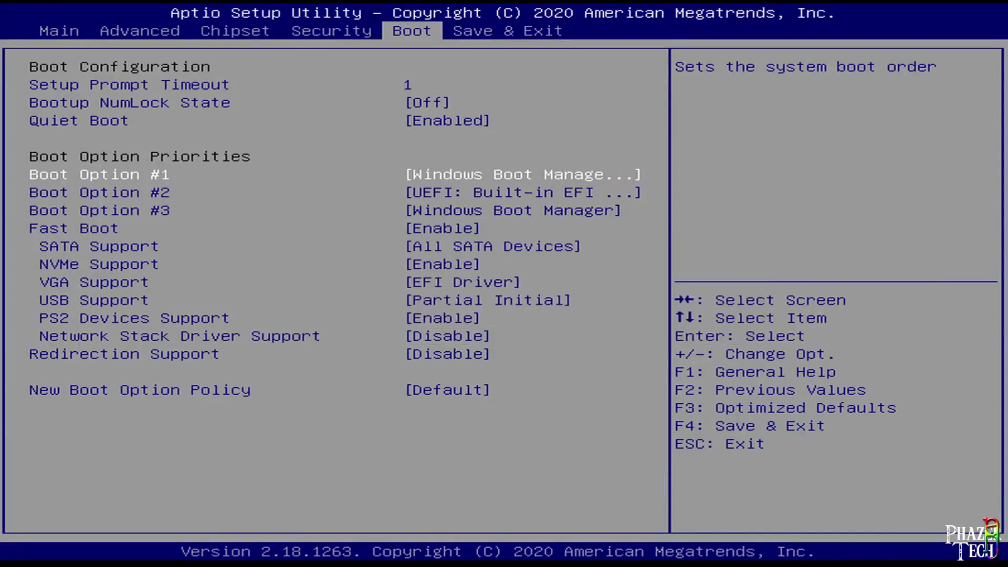
{"action": "key", "text": "Right"}
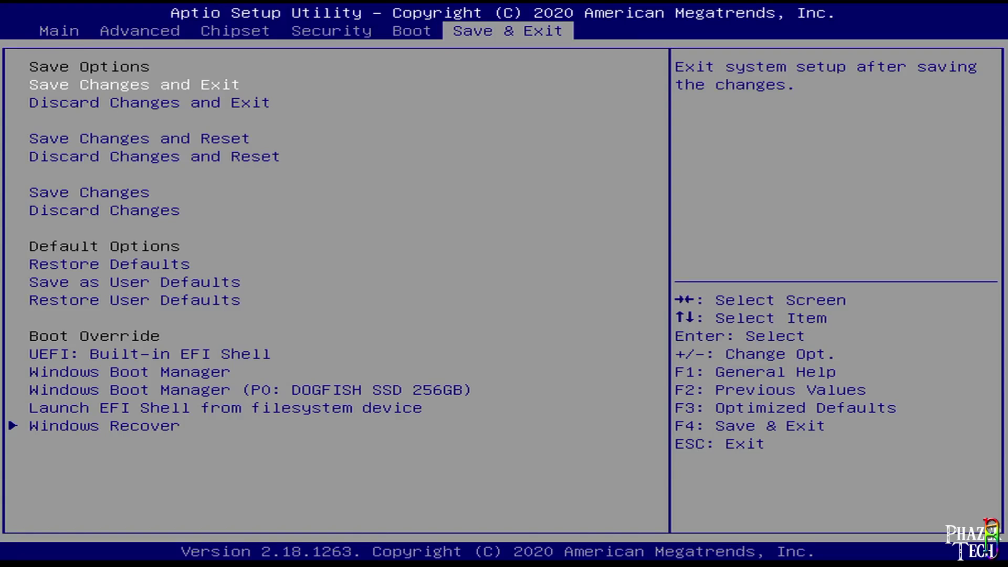
{"action": "key", "text": "Return"}
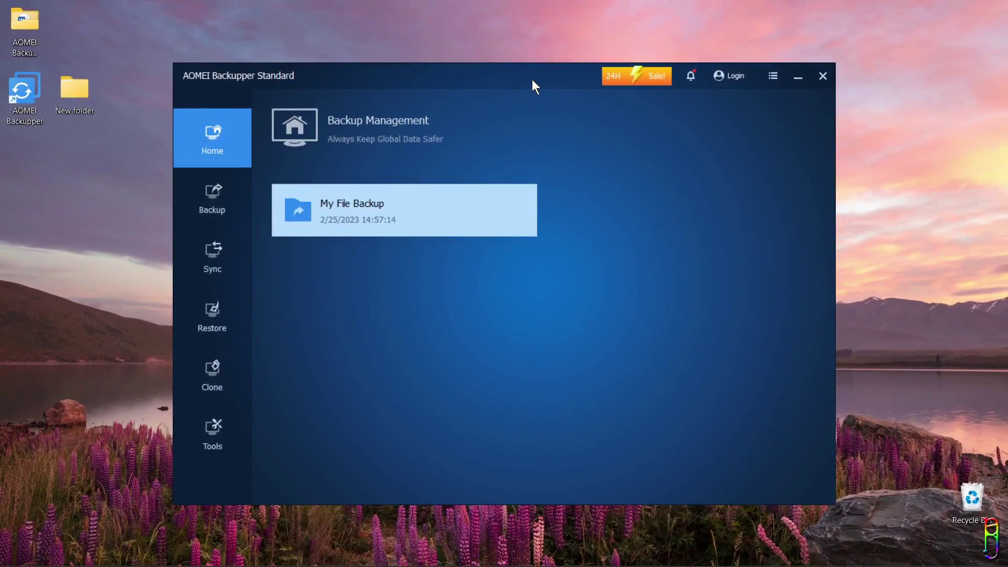
Move the window top-left and browse Backup, Sync, Restore, Clone and Tools, ending on Backup.
{"action": "left_click_drag", "start_coordinate": [531, 80], "coordinate": [372, 11]}
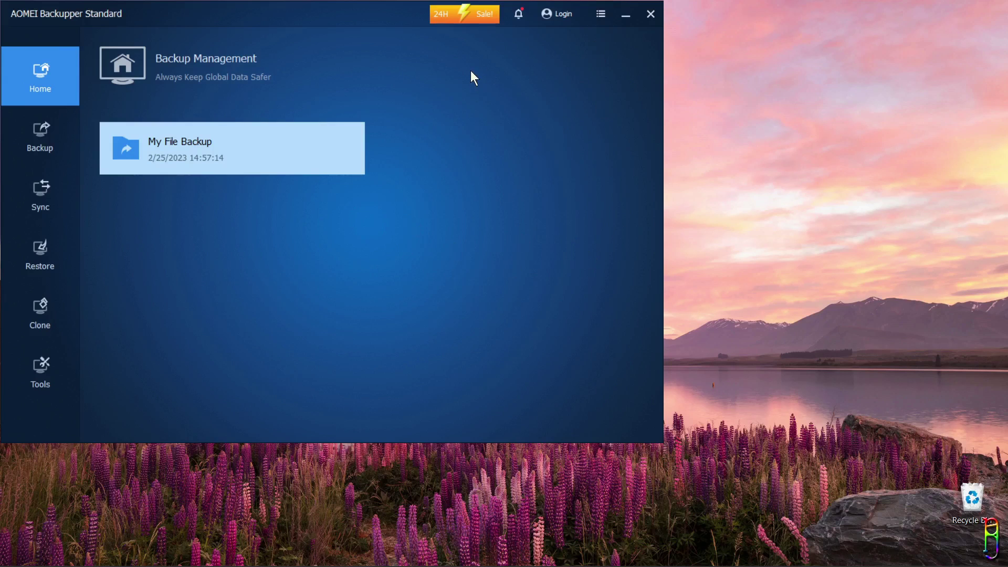
{"action": "left_click", "coordinate": [61, 152]}
{"action": "left_click", "coordinate": [42, 195]}
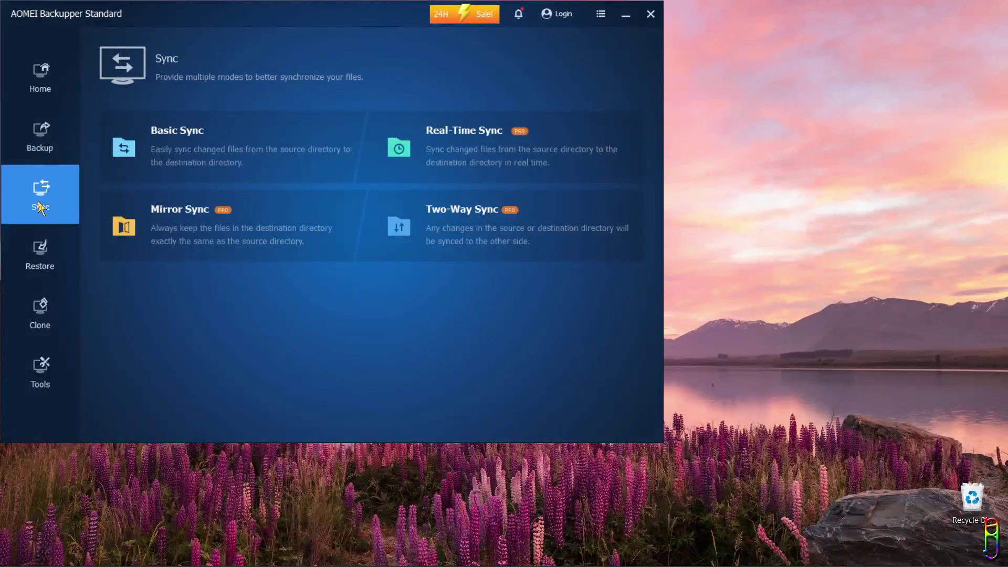
{"action": "left_click", "coordinate": [43, 250]}
{"action": "left_click", "coordinate": [42, 322]}
{"action": "left_click", "coordinate": [53, 384]}
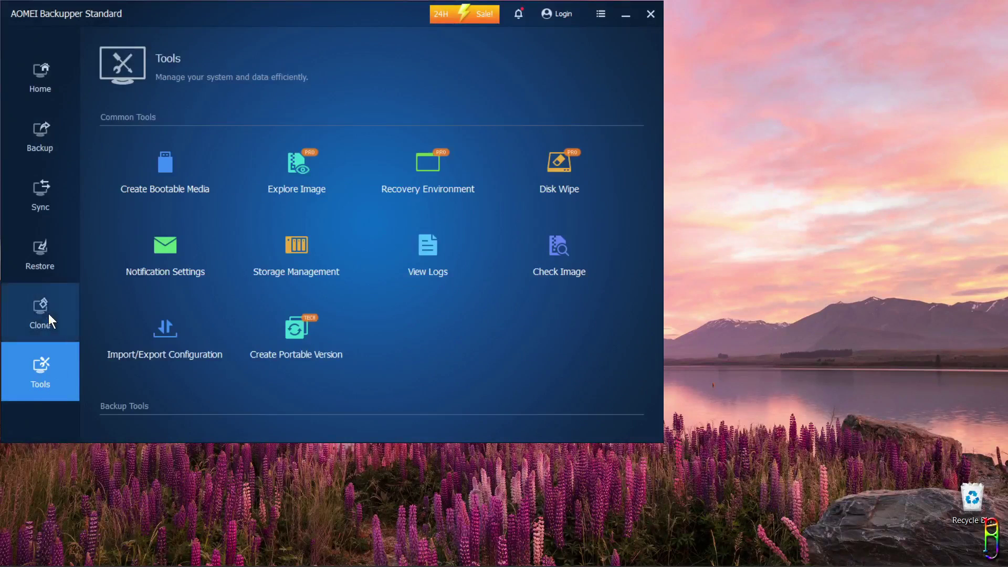
{"action": "left_click", "coordinate": [49, 241]}
{"action": "left_click", "coordinate": [40, 195]}
{"action": "left_click", "coordinate": [40, 137]}
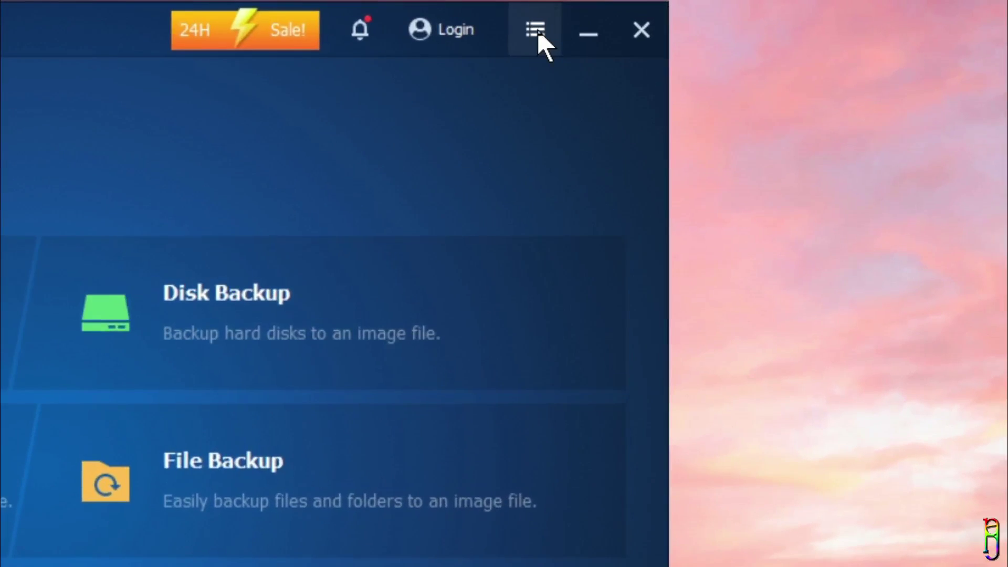
Paste the licence code into the registration dialog and register it.
{"action": "left_click", "coordinate": [601, 13]}
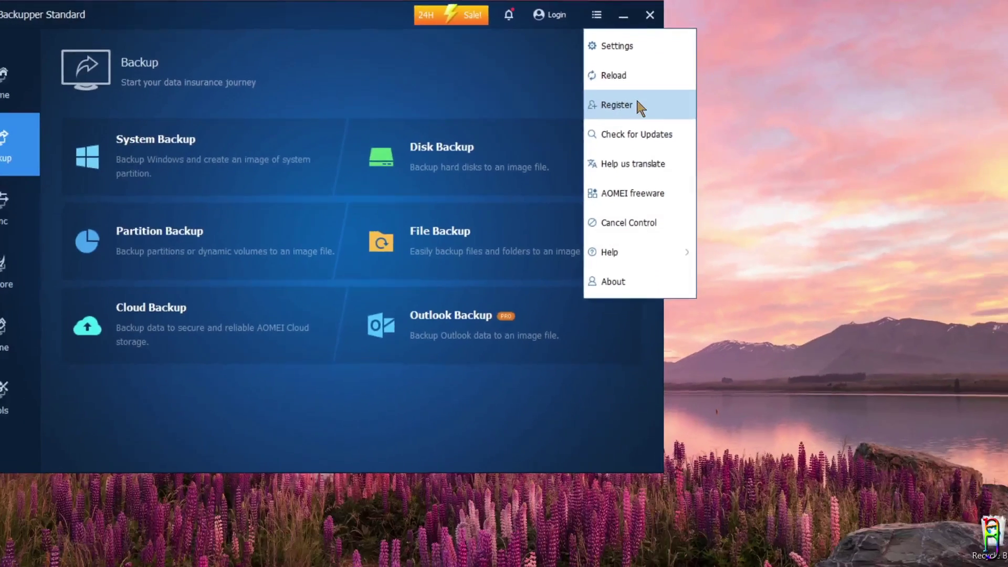
{"action": "left_click", "coordinate": [609, 210]}
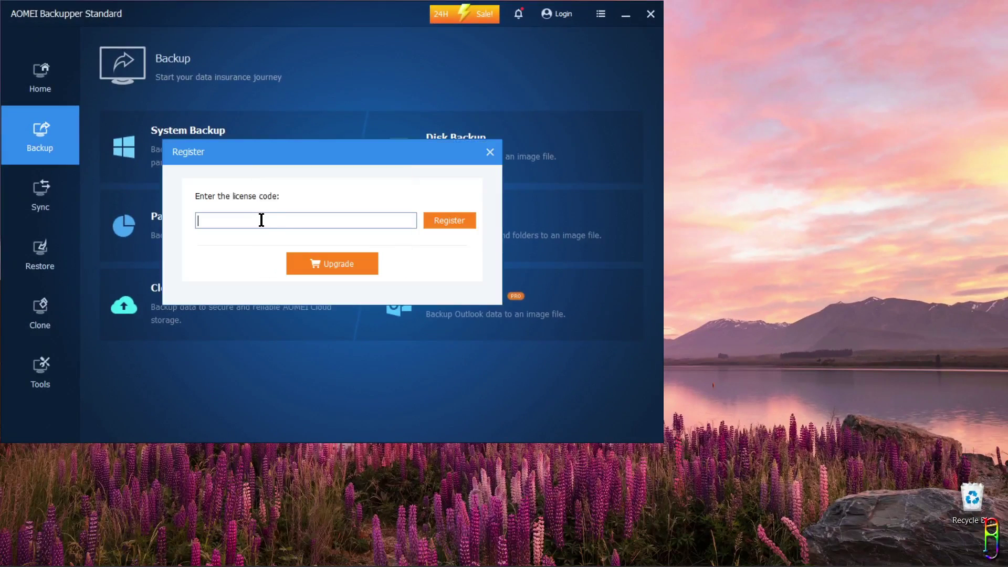
{"action": "right_click", "coordinate": [262, 220]}
{"action": "left_click", "coordinate": [290, 286]}
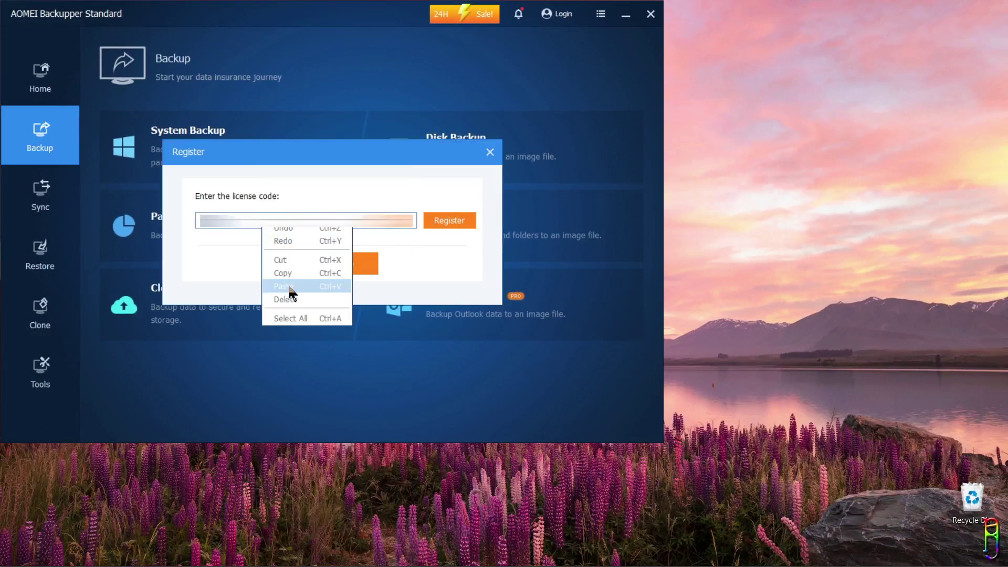
{"action": "left_click", "coordinate": [453, 220]}
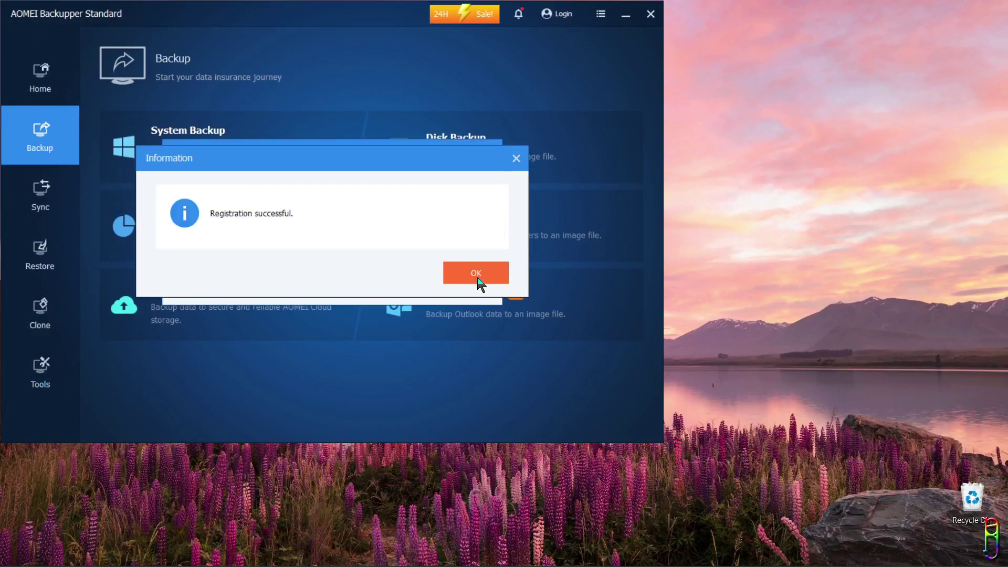
Dismiss the success message and check the version info shows Professional Edition 7.2.0.
{"action": "left_click", "coordinate": [479, 279]}
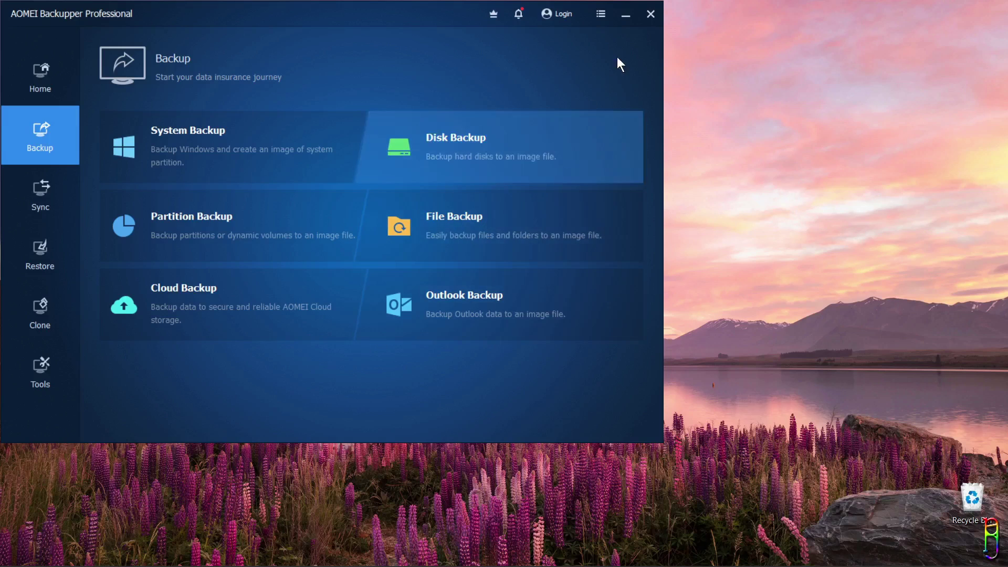
{"action": "left_click", "coordinate": [601, 14]}
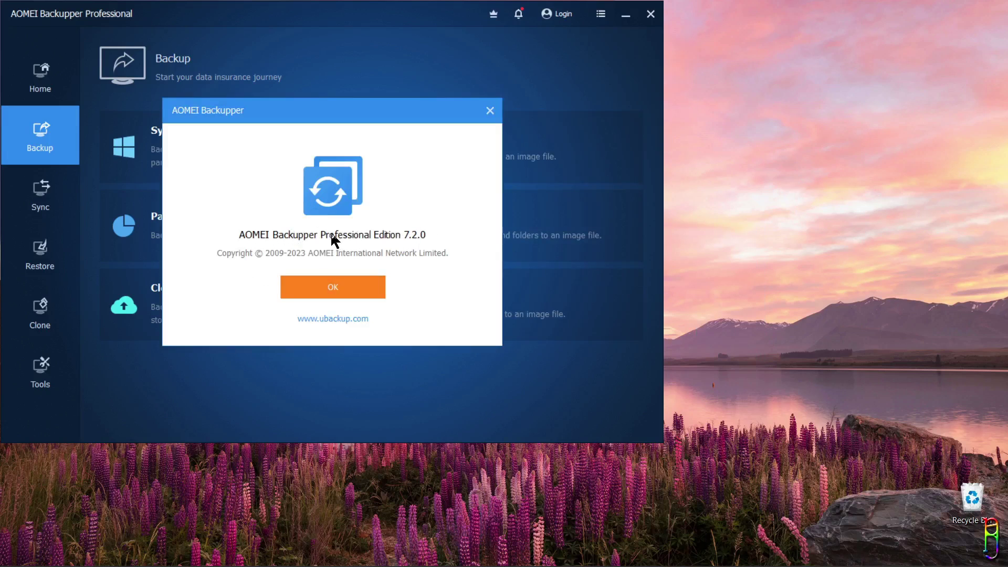
{"action": "left_click", "coordinate": [346, 281]}
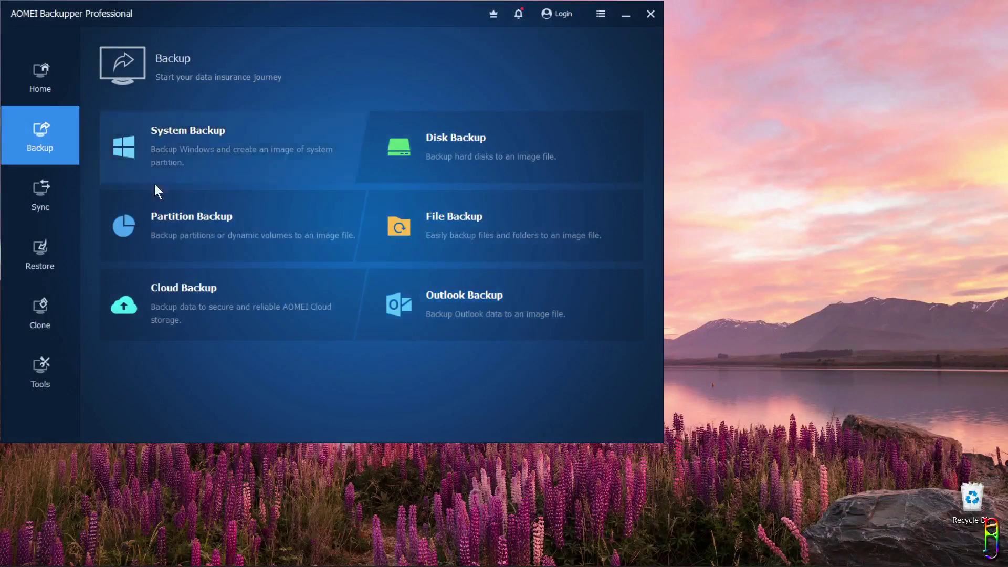
Browse Sync, Restore, Clone and Tools, return Home, and nudge the window's position.
{"action": "left_click", "coordinate": [46, 190]}
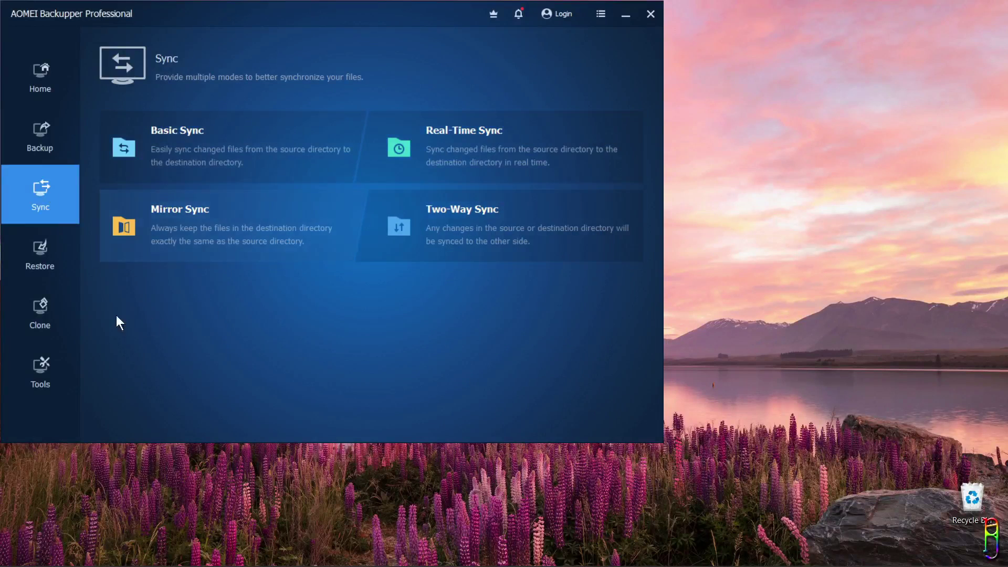
{"action": "left_click", "coordinate": [19, 253]}
{"action": "left_click", "coordinate": [54, 314]}
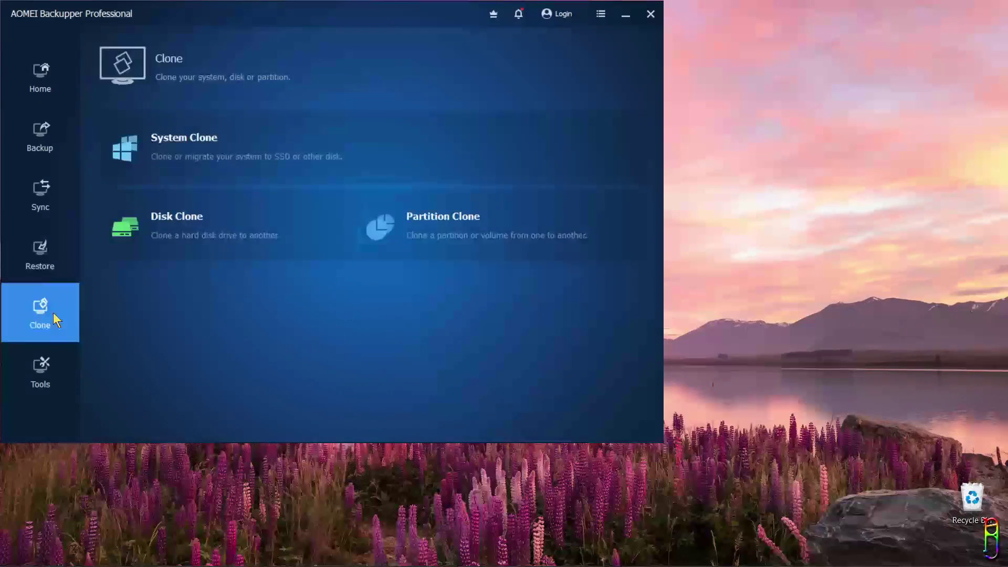
{"action": "left_click", "coordinate": [41, 377]}
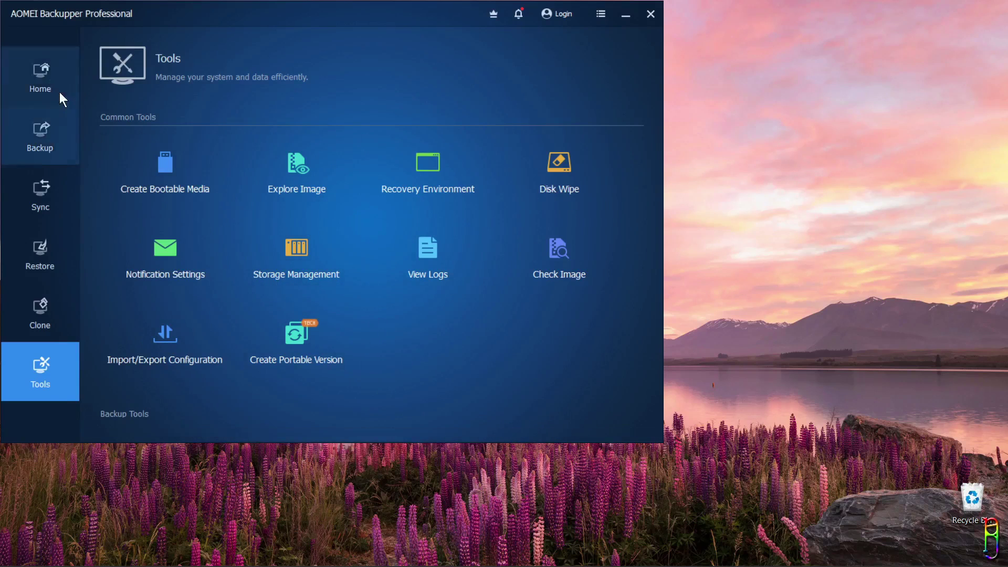
{"action": "left_click", "coordinate": [47, 75]}
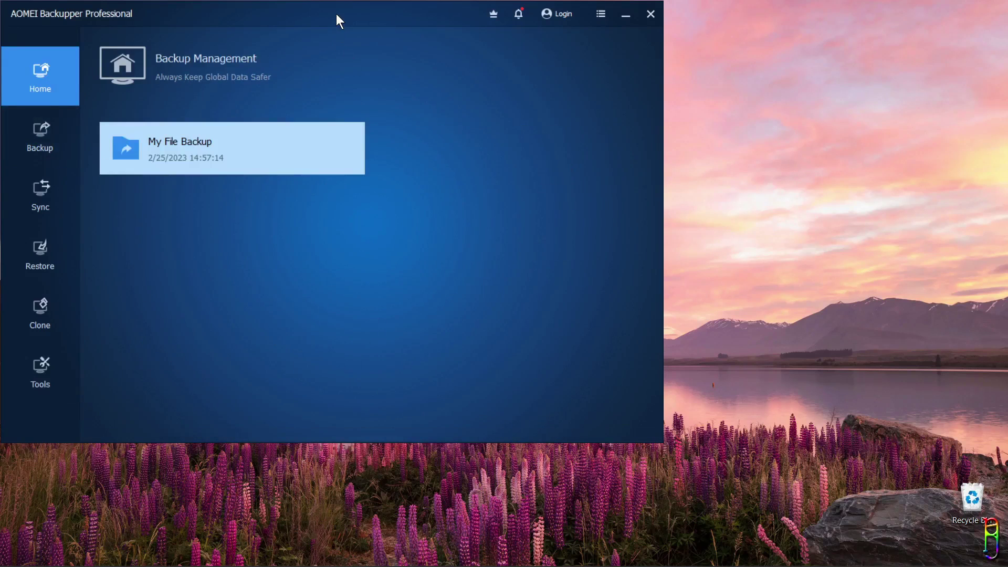
{"action": "mouse_move", "coordinate": [336, 18]}
{"action": "left_mouse_down"}
{"action": "mouse_move", "coordinate": [415, 72]}
{"action": "mouse_move", "coordinate": [371, 22]}
{"action": "mouse_move", "coordinate": [385, 25]}
{"action": "mouse_move", "coordinate": [330, 24]}
{"action": "left_mouse_up"}
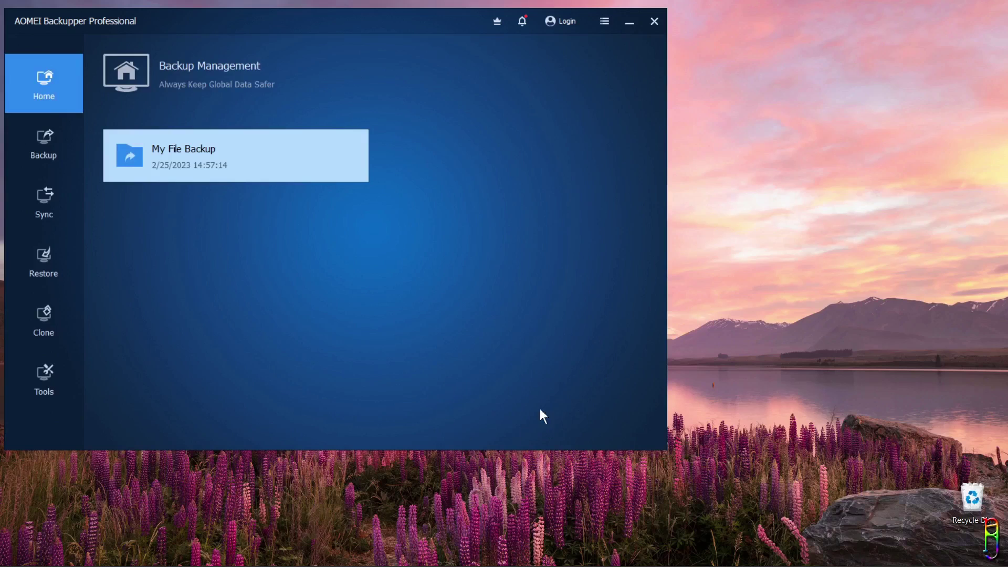
{"action": "left_click_drag", "start_coordinate": [410, 31], "coordinate": [405, 26]}
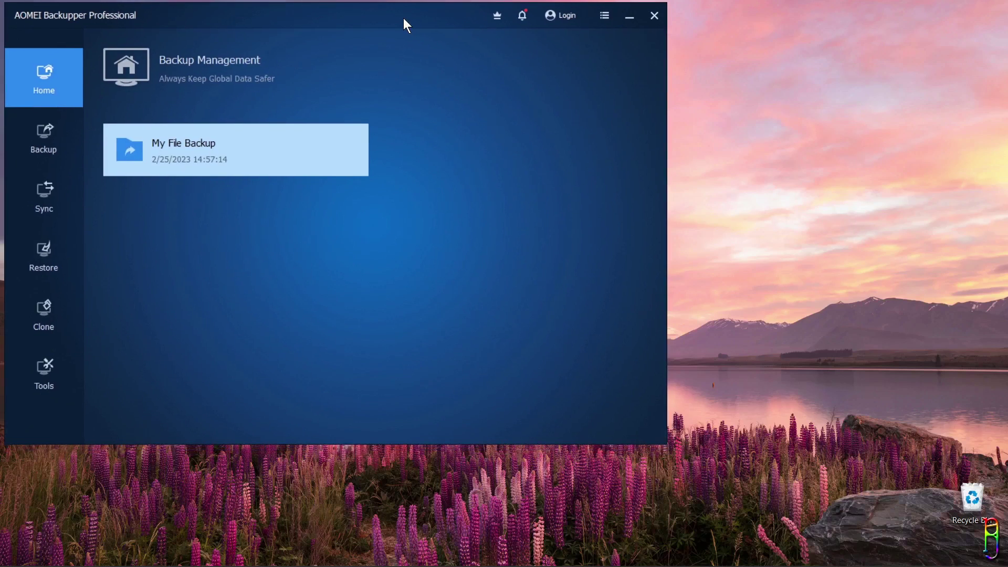
Revisit Backup, Restore, Clone, Tools and Sync, return Home, and centre the window.
{"action": "left_click", "coordinate": [48, 129]}
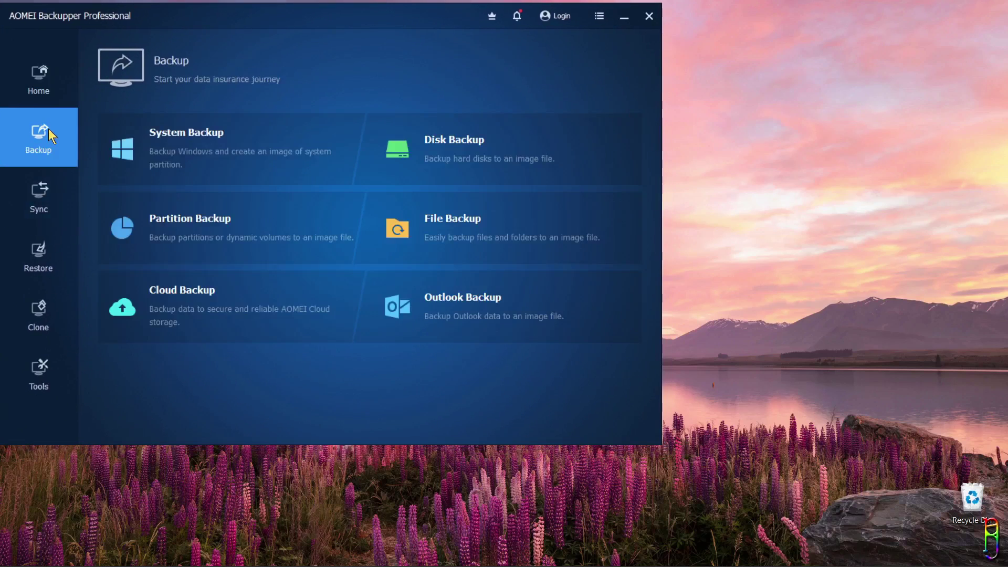
{"action": "left_click", "coordinate": [46, 275]}
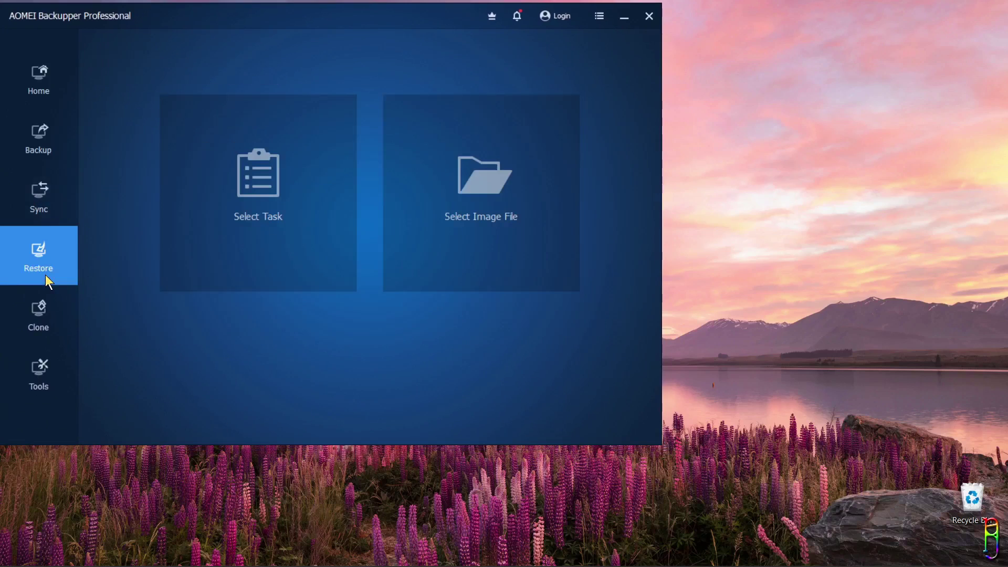
{"action": "left_click", "coordinate": [39, 321]}
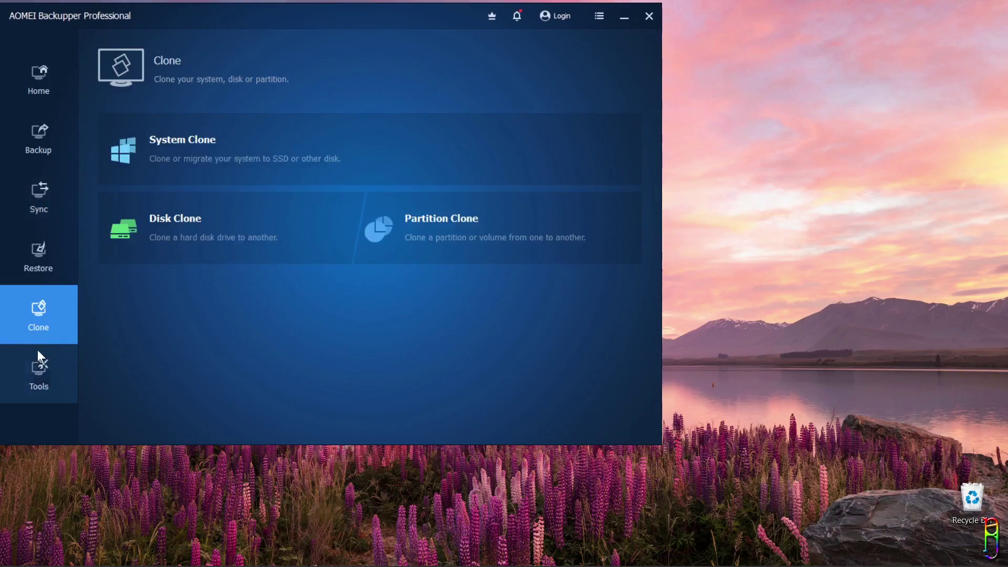
{"action": "left_click", "coordinate": [28, 379]}
{"action": "left_click", "coordinate": [22, 319]}
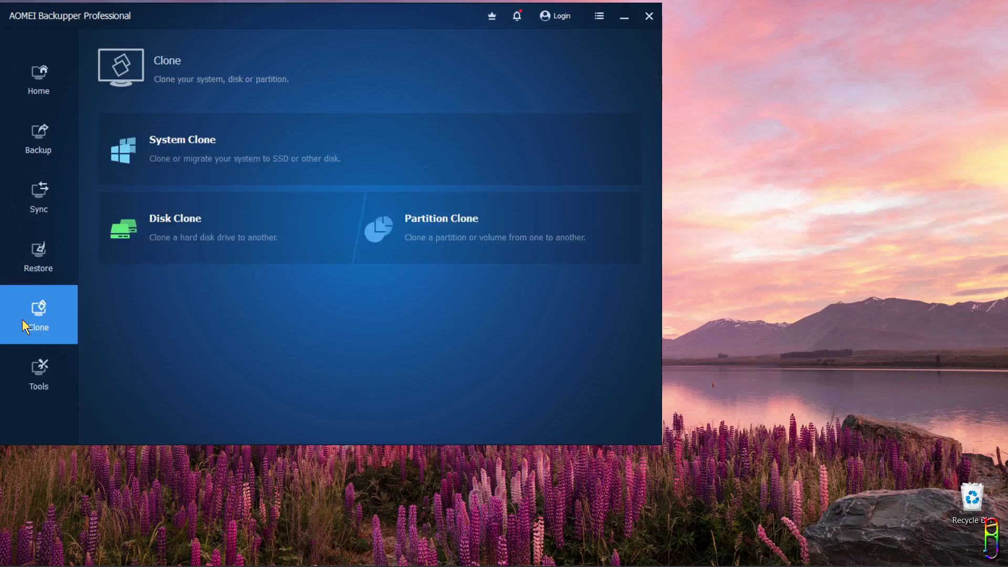
{"action": "left_click", "coordinate": [31, 266]}
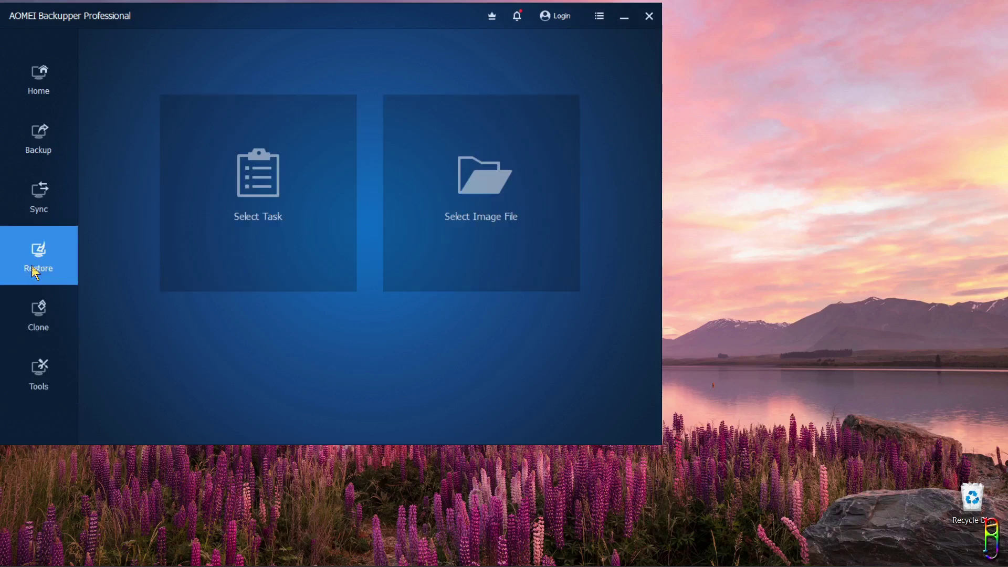
{"action": "left_click", "coordinate": [17, 210]}
{"action": "left_click", "coordinate": [48, 89]}
{"action": "left_click_drag", "start_coordinate": [364, 28], "coordinate": [622, 64]}
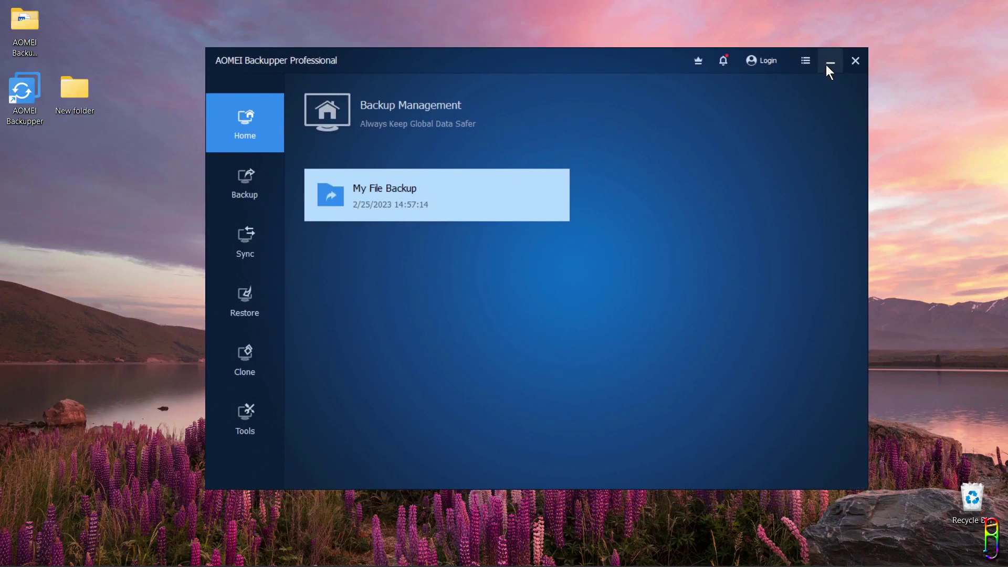
Cycle through Backup, Sync, Clone and Tools, ending on Home with My File Backup listed.
{"action": "left_click", "coordinate": [245, 188]}
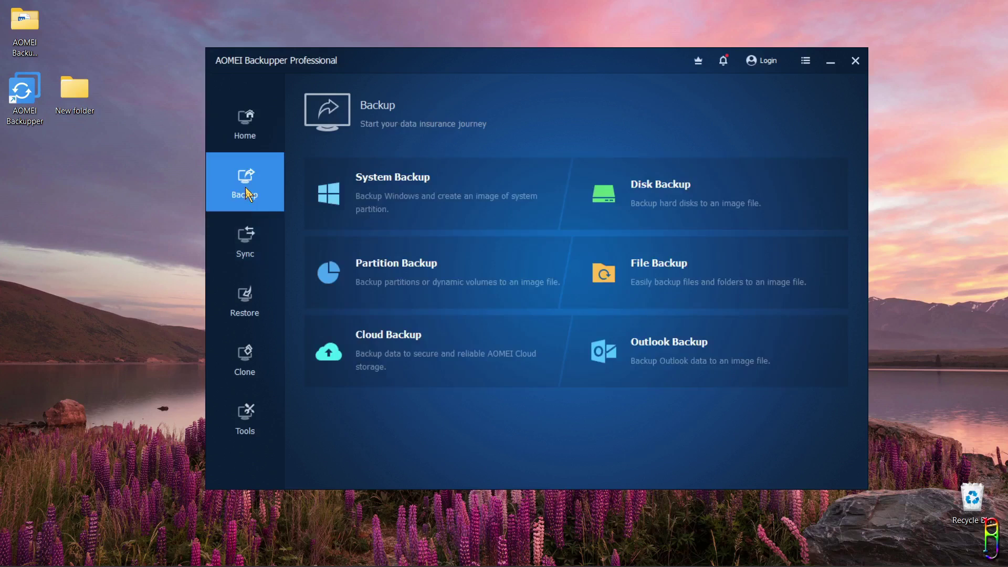
{"action": "left_click", "coordinate": [246, 130]}
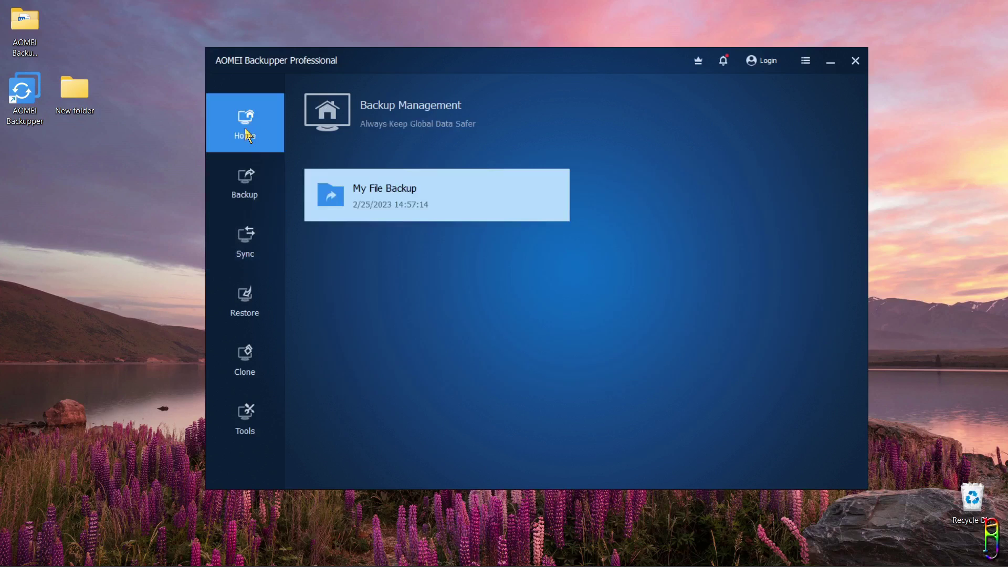
{"action": "left_click", "coordinate": [249, 191]}
{"action": "left_click", "coordinate": [248, 240]}
{"action": "left_click", "coordinate": [237, 366]}
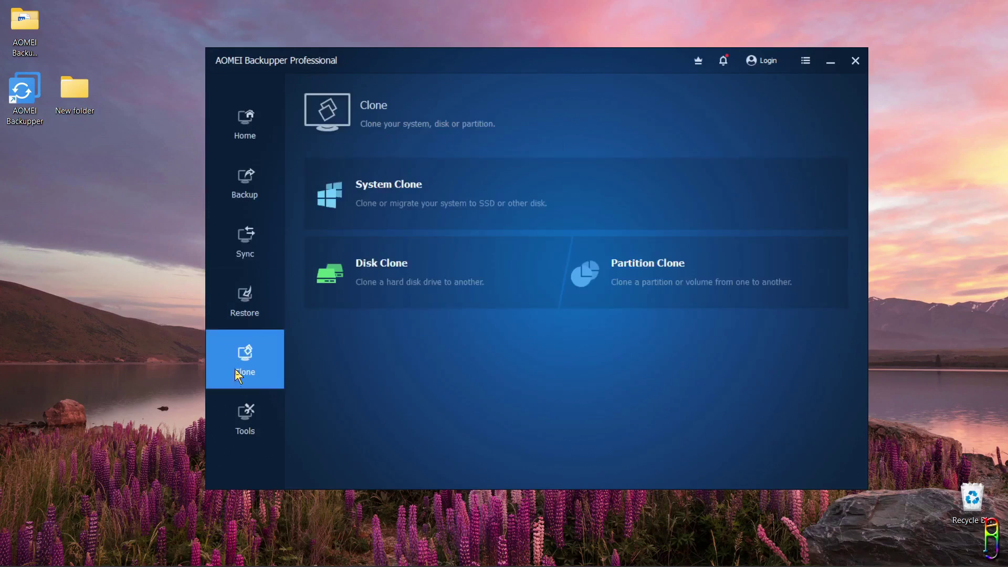
{"action": "left_click", "coordinate": [260, 431]}
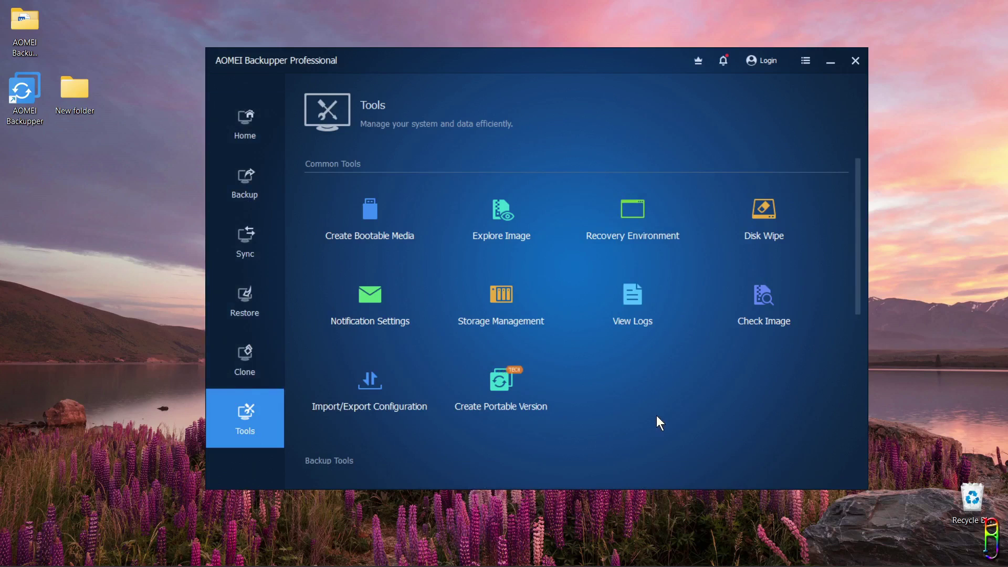
{"action": "left_click", "coordinate": [244, 122]}
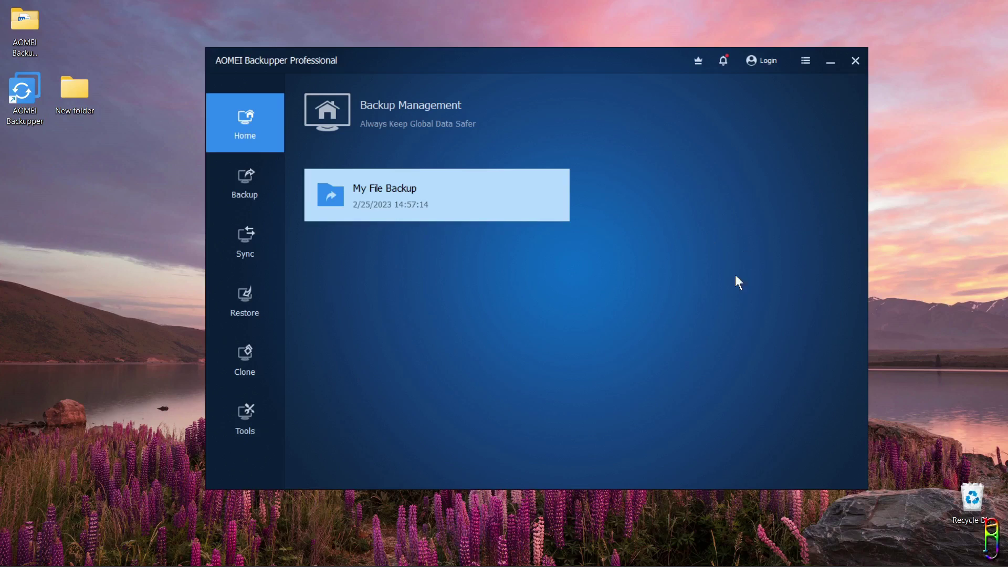
Close the AOMEI Backup Testing folder window and show AOMEI Backupper's Backup section.
{"action": "mouse_move", "coordinate": [572, 565]}
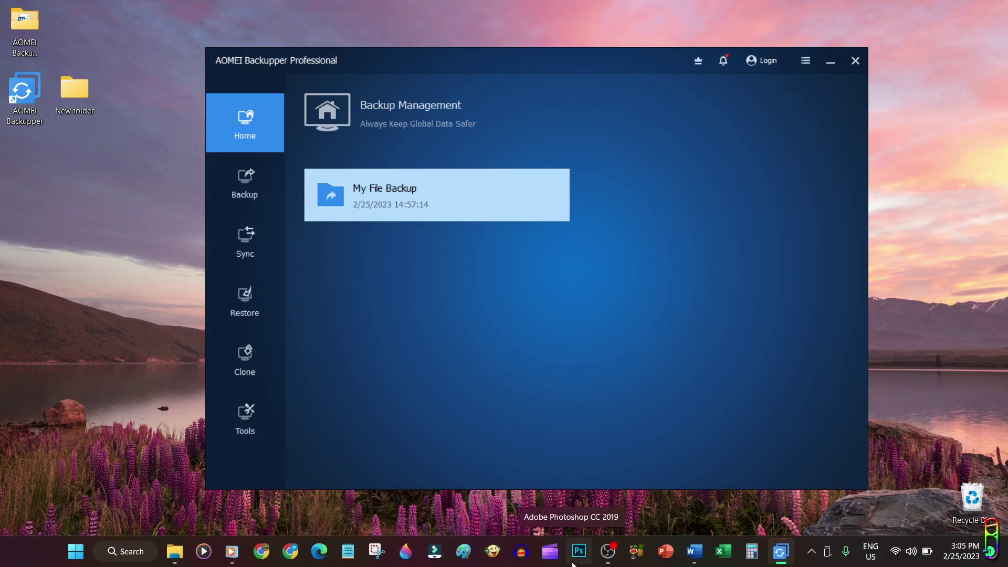
{"action": "key", "text": "super"}
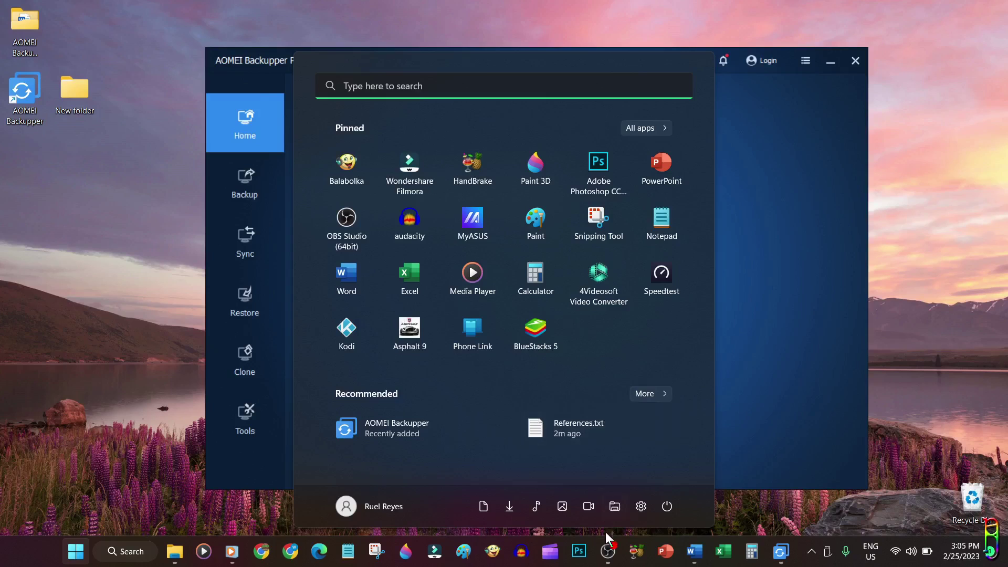
{"action": "left_click", "coordinate": [608, 551]}
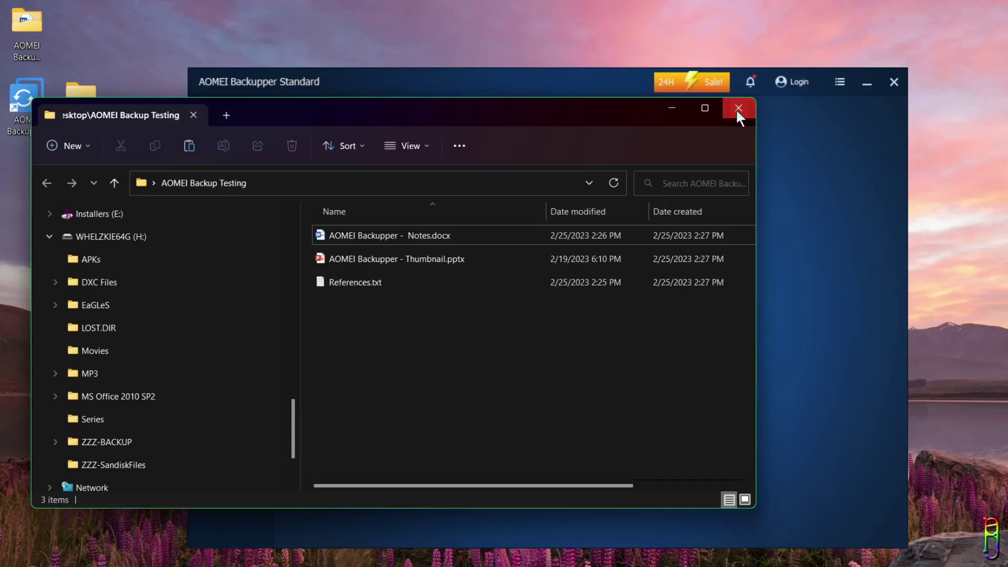
{"action": "left_click", "coordinate": [735, 108]}
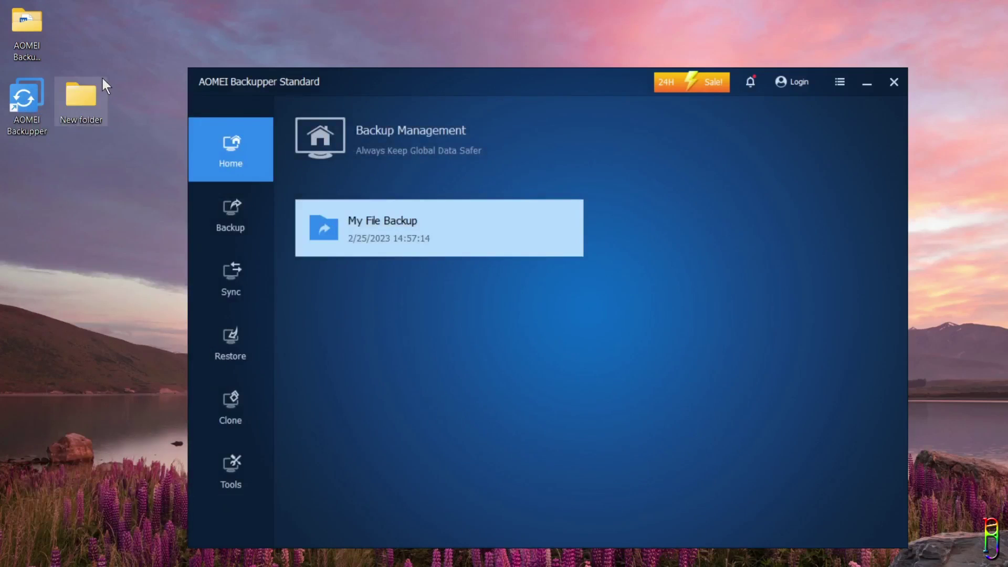
{"action": "left_click", "coordinate": [234, 221]}
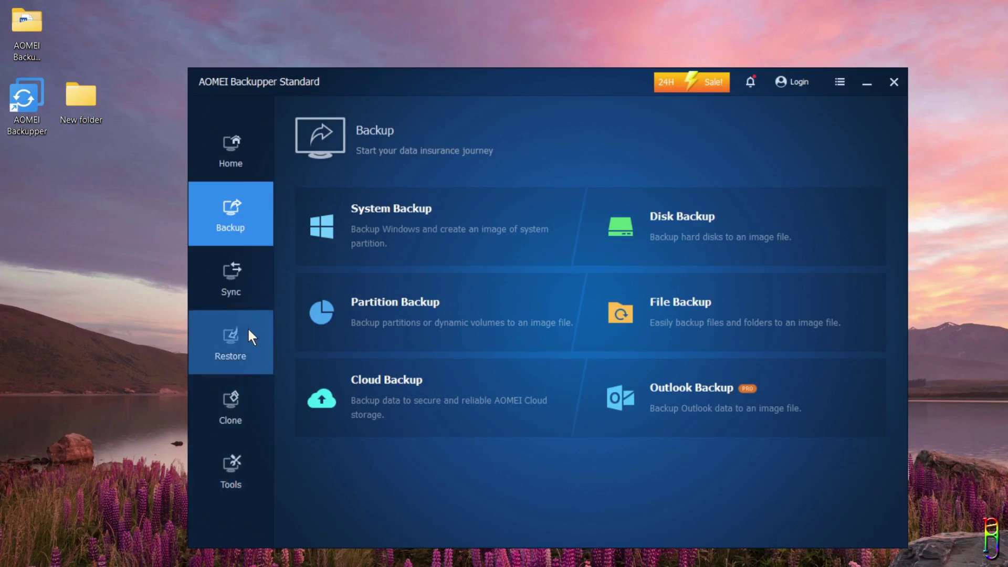
Step through Sync, Restore, Clone and Tools in the Standard edition, then return Home.
{"action": "left_click", "coordinate": [219, 272]}
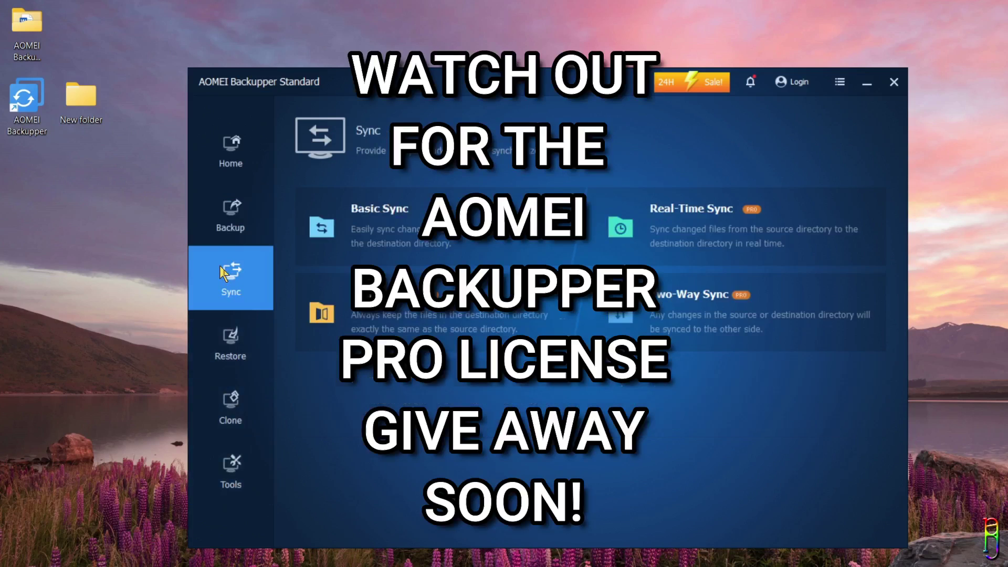
{"action": "left_click", "coordinate": [235, 344]}
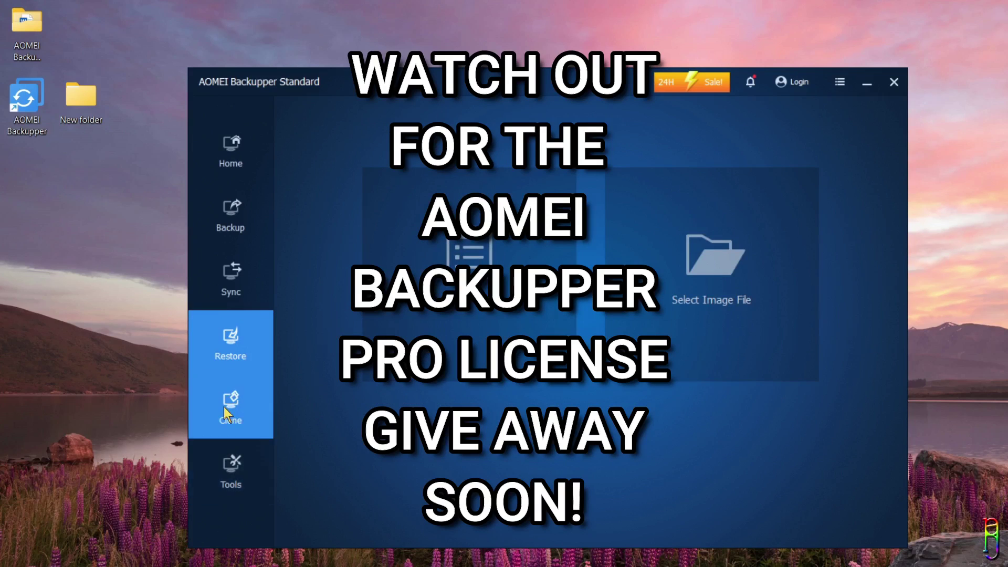
{"action": "left_click", "coordinate": [223, 408]}
{"action": "left_click", "coordinate": [225, 468]}
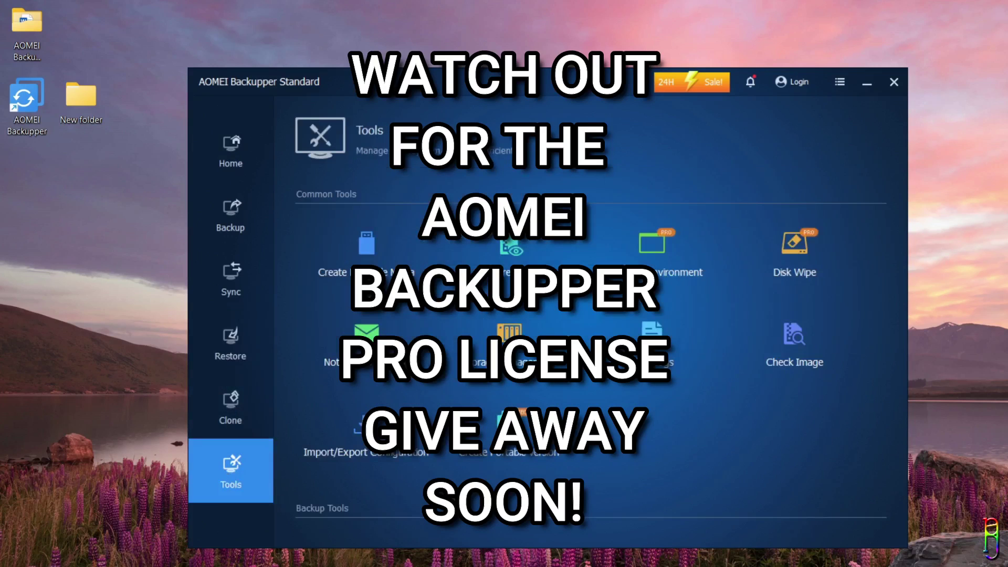
{"action": "left_click", "coordinate": [223, 157]}
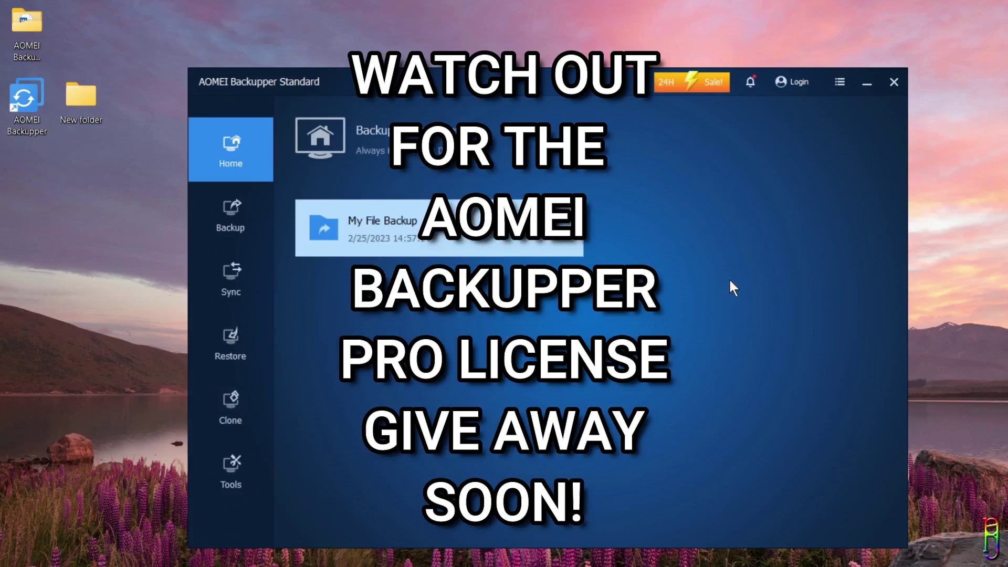